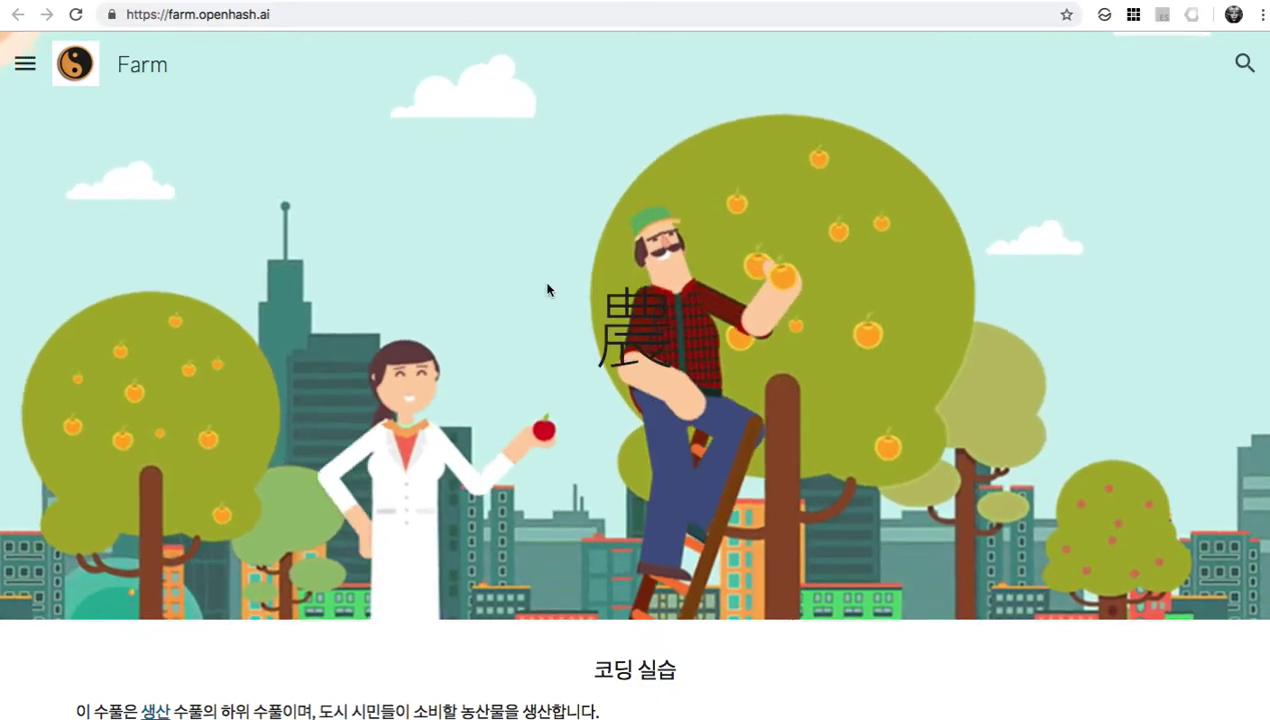
- Look over the Farm home page and its site navigation, then close the page to return to the spreadsheet
drag(585, 285, 712, 401)
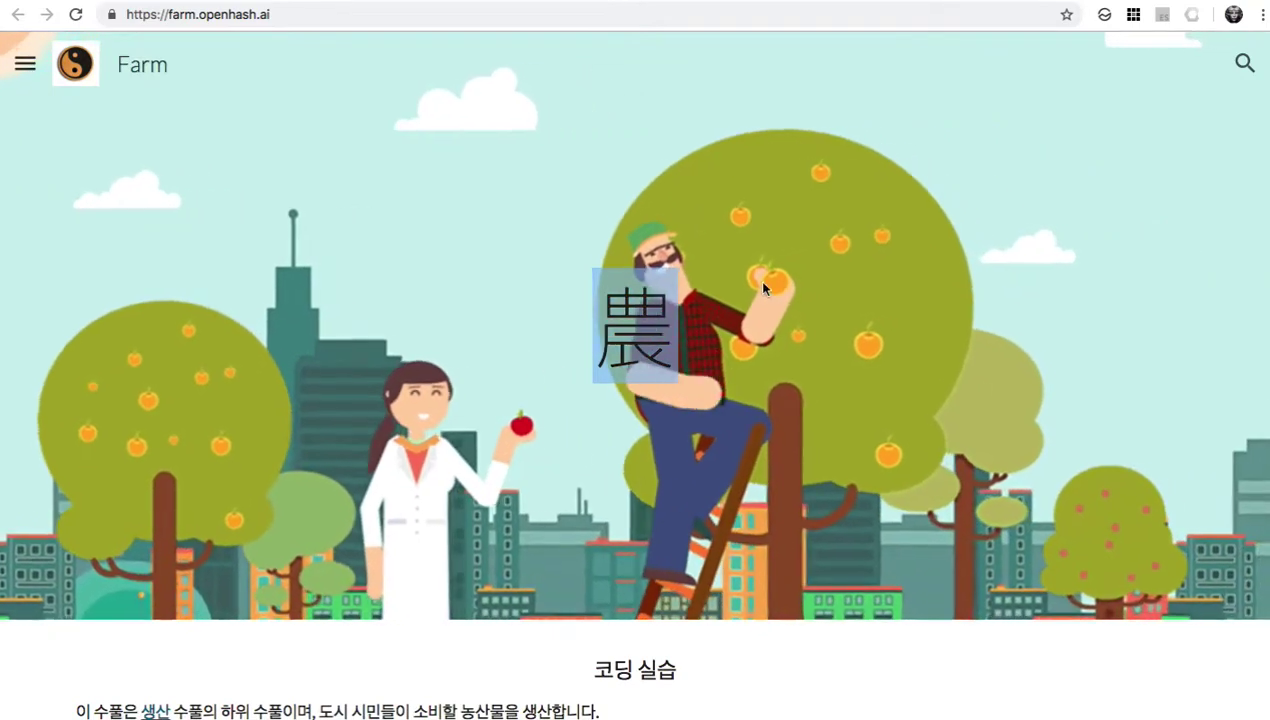
click(755, 282)
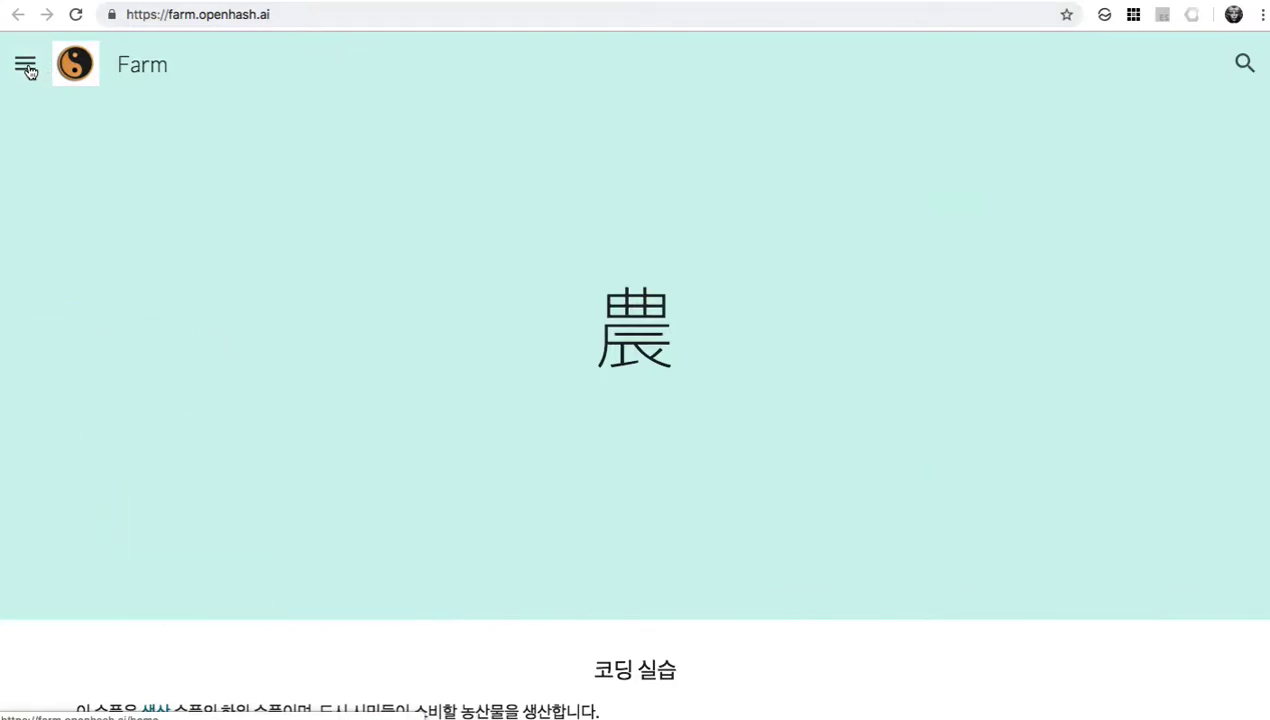
click(27, 68)
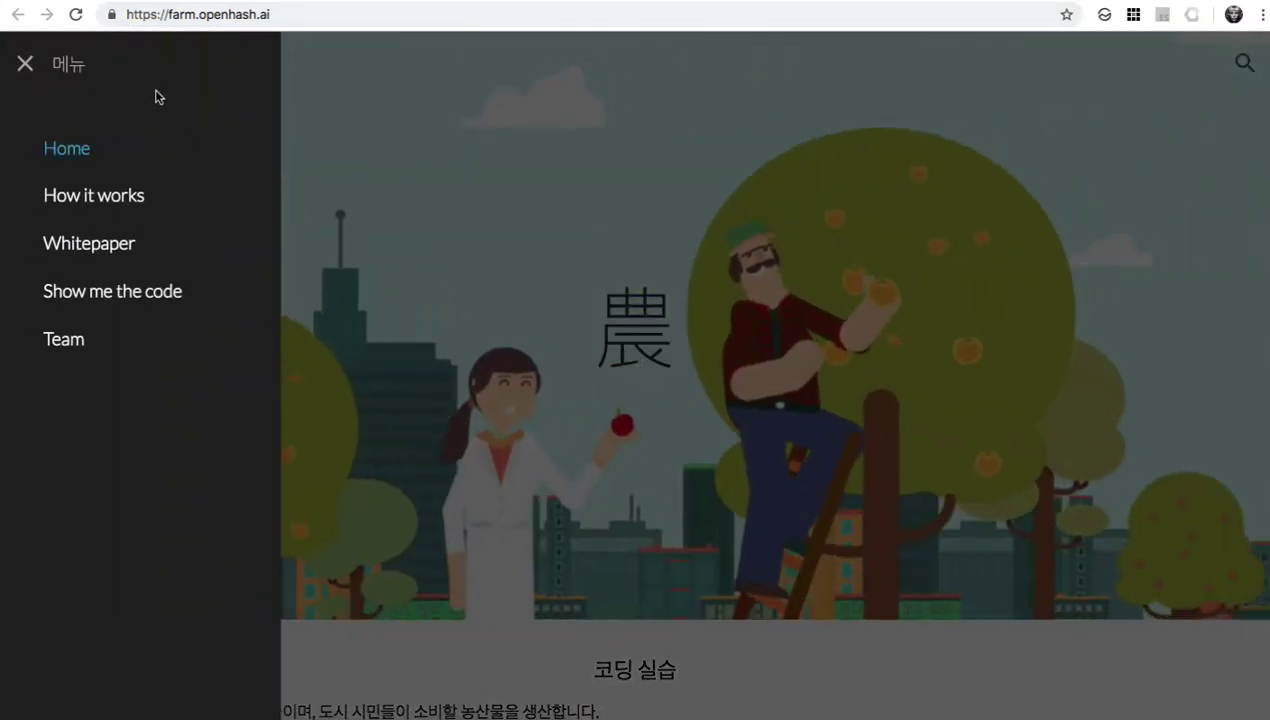
click(446, 188)
key(super+w)
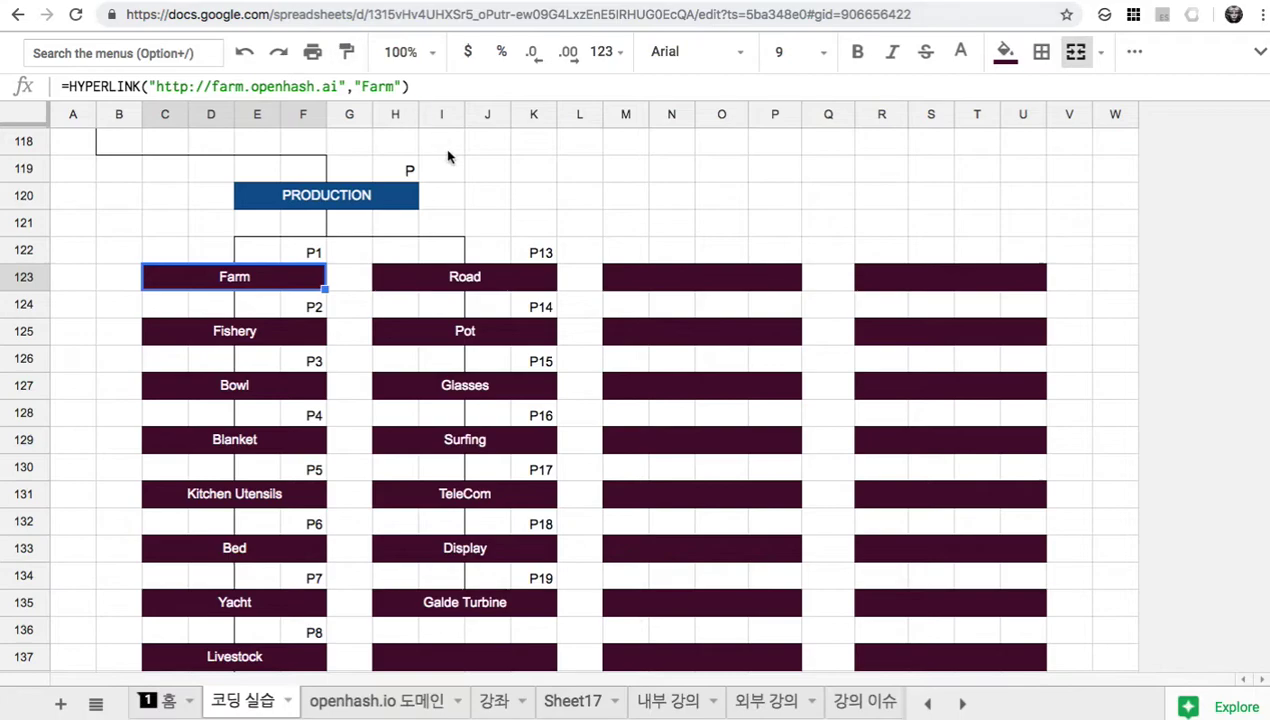
- In Sheet17, enter the title "Farm" in the blue header band in row 2
click(578, 704)
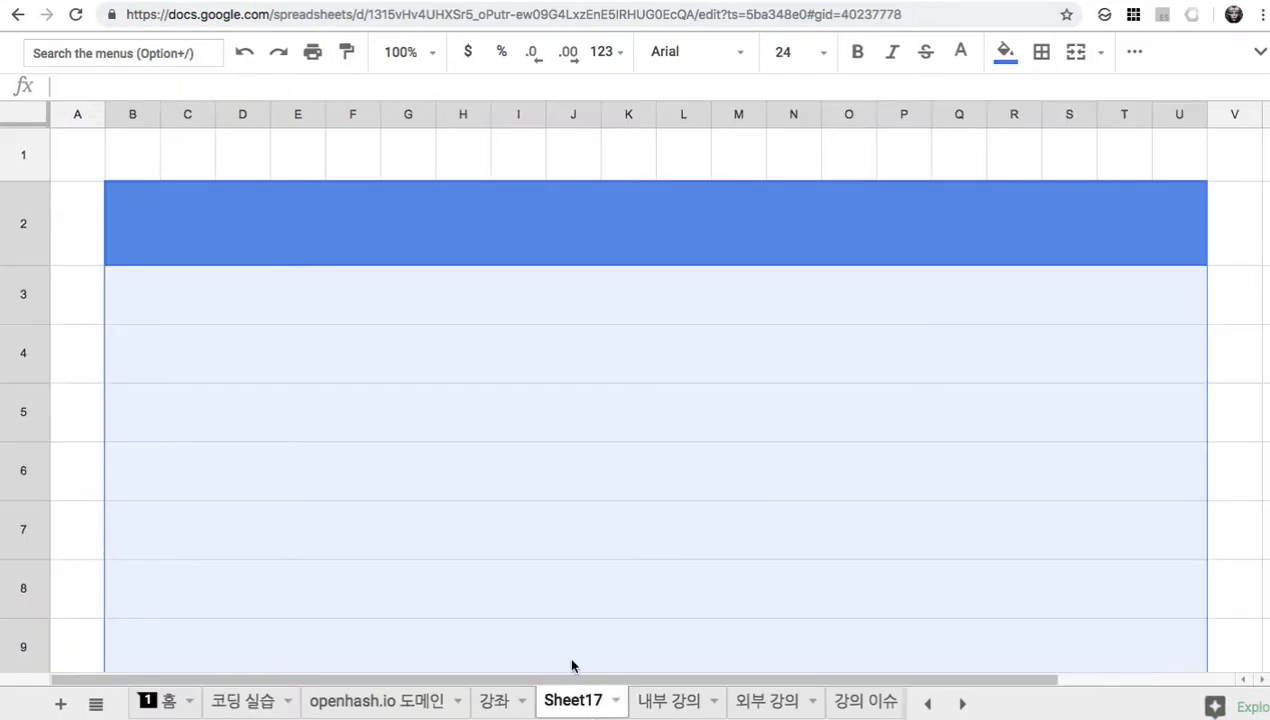
click(587, 248)
text(Farm)
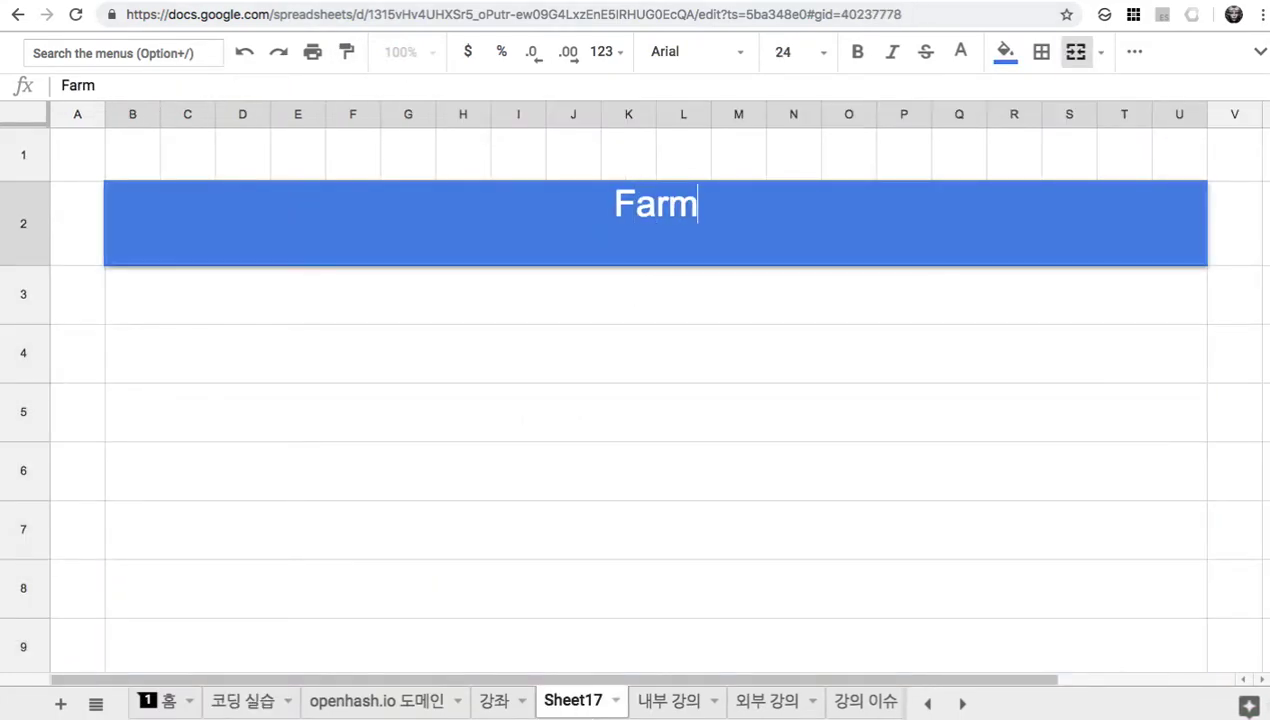
key(Return)
- Enter "1. 교육 도시의 농식품을 조달" in row 3 below the Farm title
text(1)
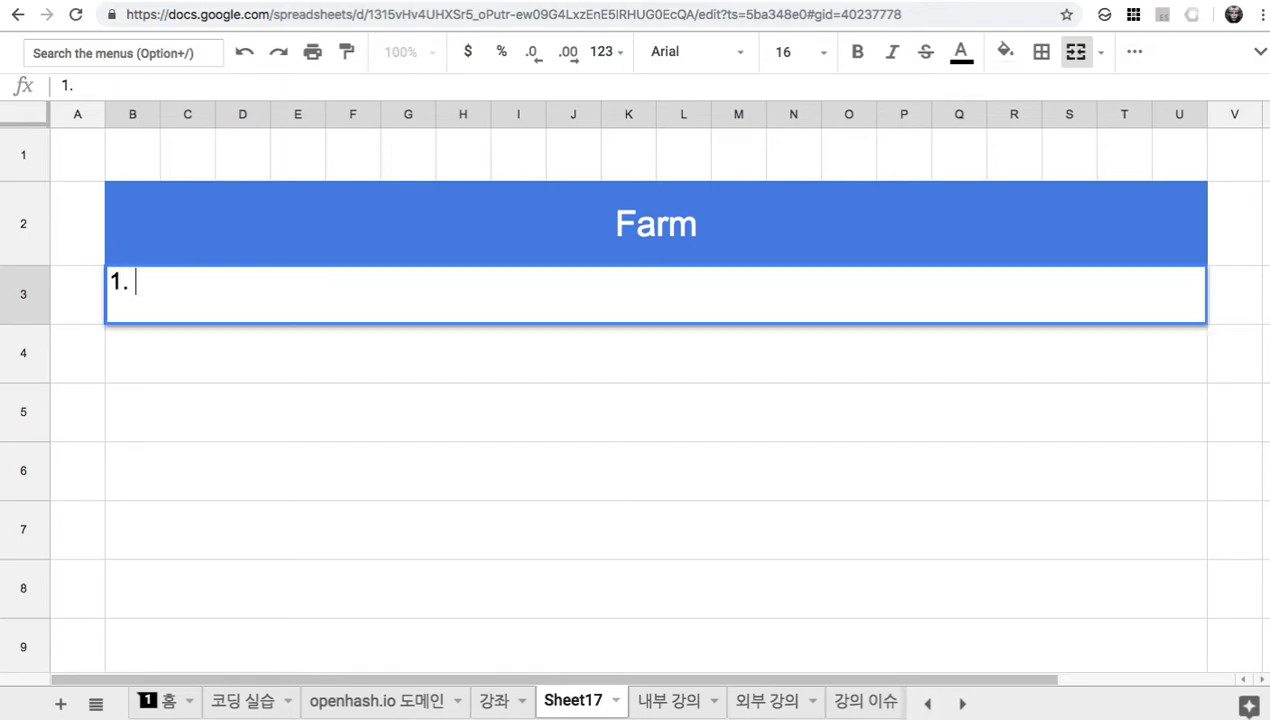
text(. ㄱㅛ윤)
key(BackSpace)
key(BackSpace)
key(BackSpace)
text(공육 도시의 )
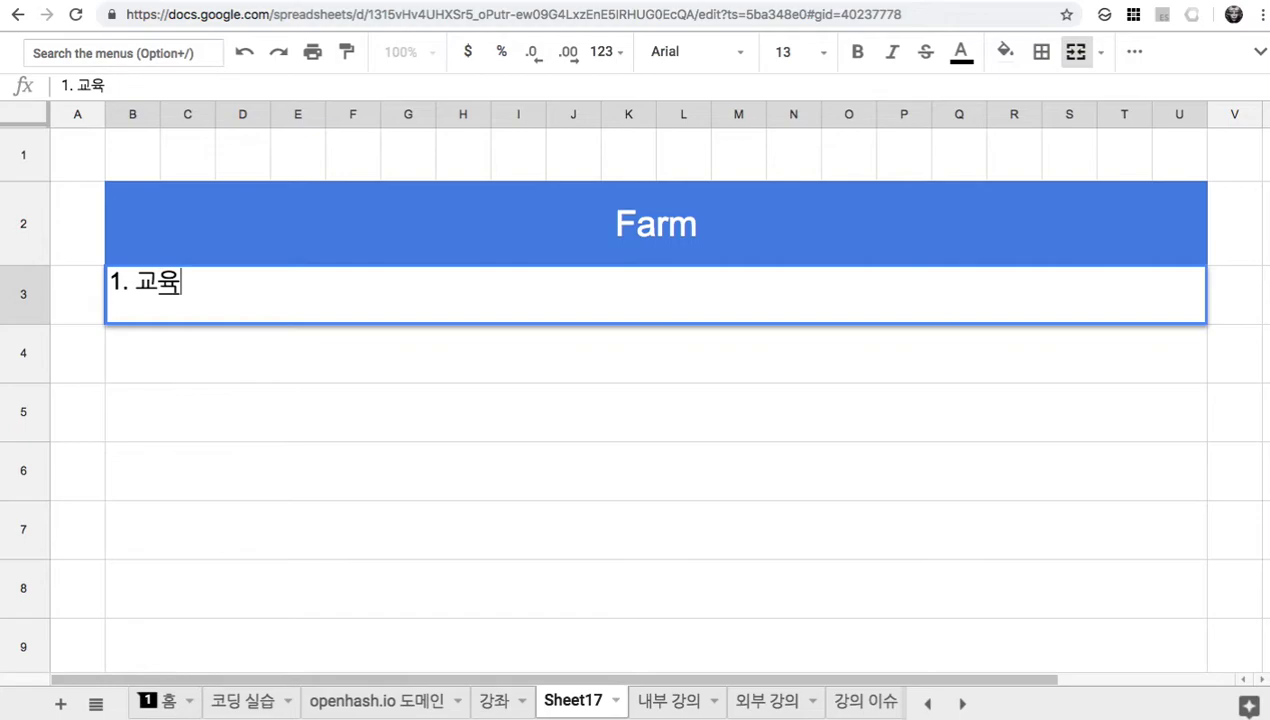
text(농즈)
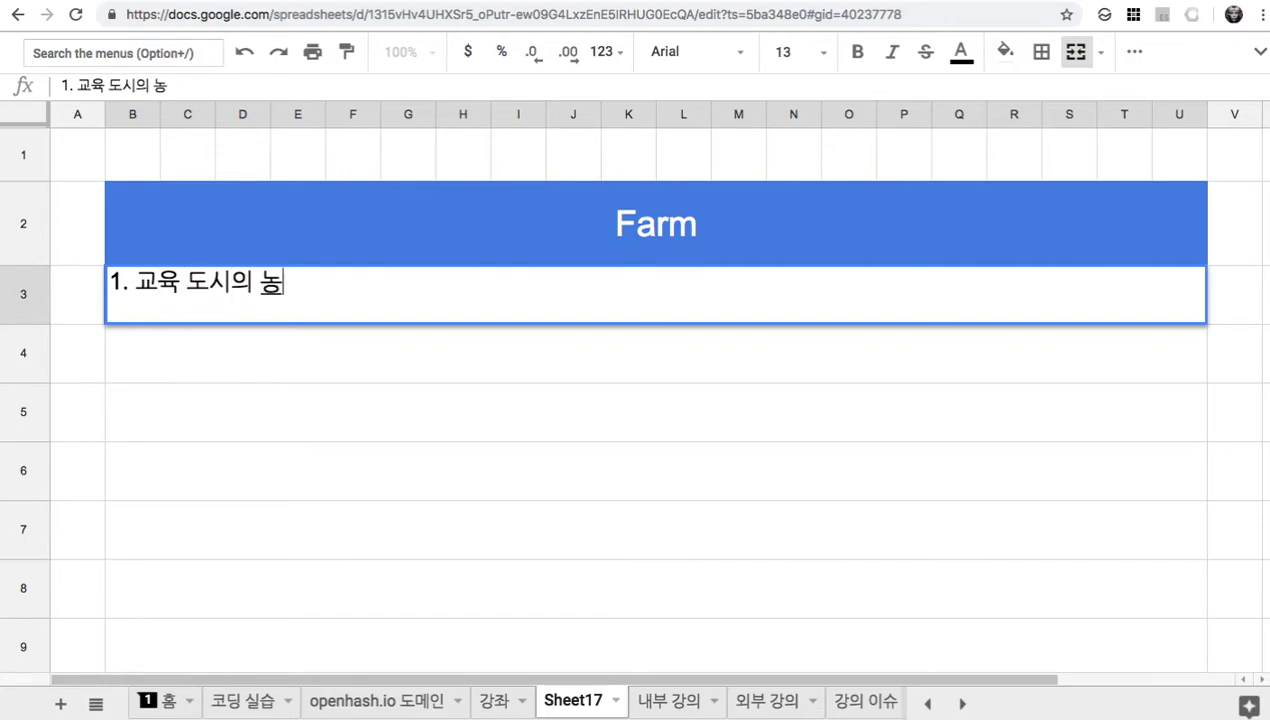
key(BackSpace)
key(BackSpace)
text(시ㄱ품을 조달)
key(Return)
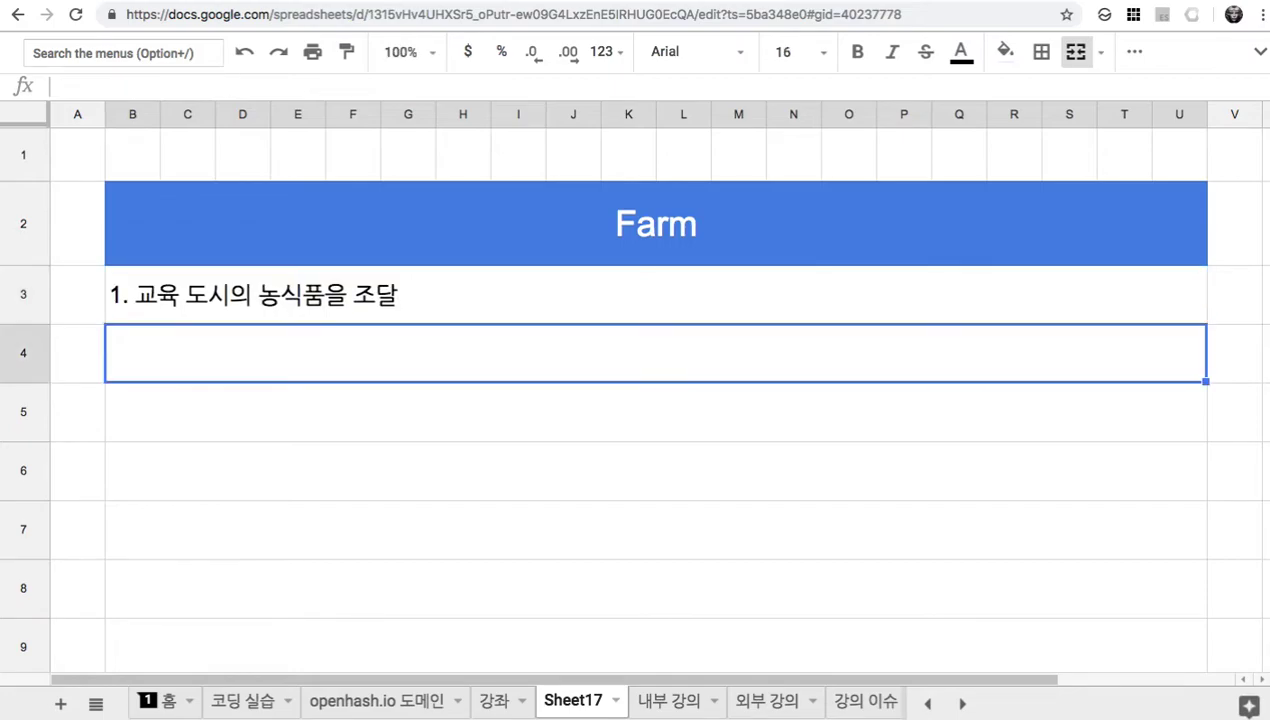
- Enter "2. 기존 영농 + Openhash + AI => Farm" as the second point in row 4
text(2. 기존 영농 +)
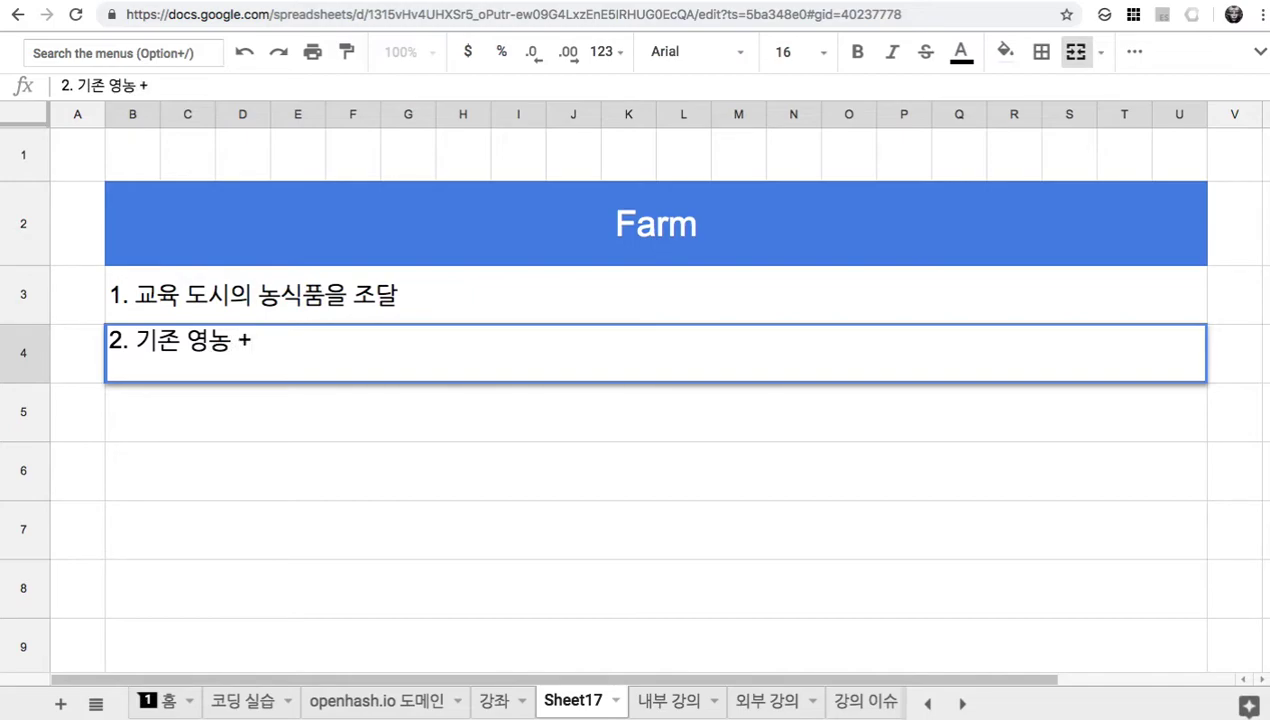
text( Openhash )
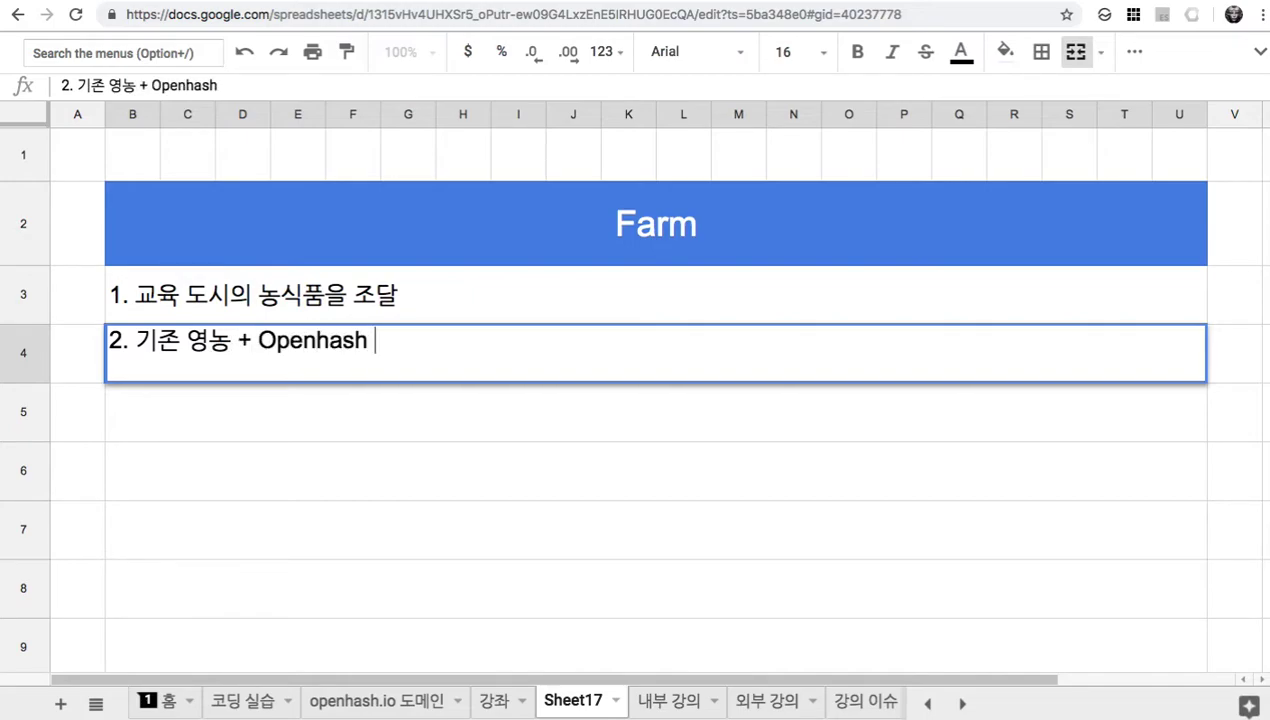
text(+ ㅁ)
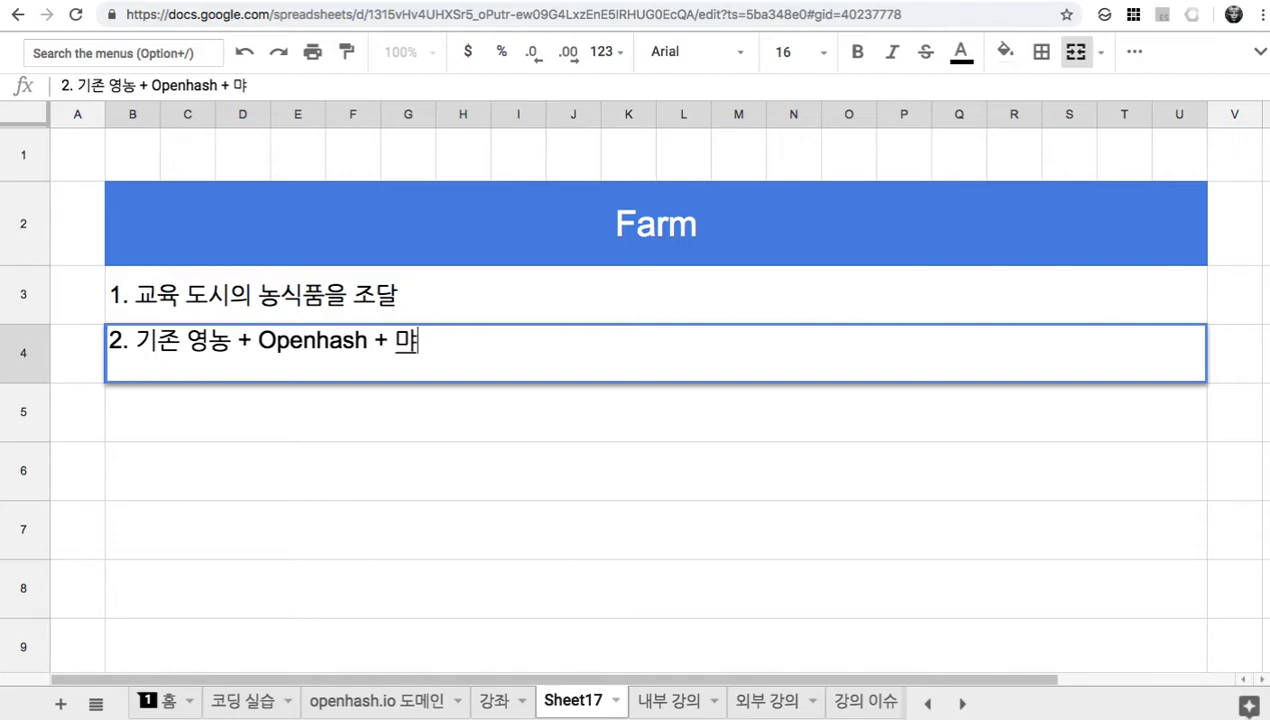
key(BackSpace)
text(AI =)
text(.)
text(> Fr)
key(BackSpace)
text(arm)
key(Return)
- Add the third point "3. 기존 영농의 문제점" in row 5
text(3. 기존 영농으)
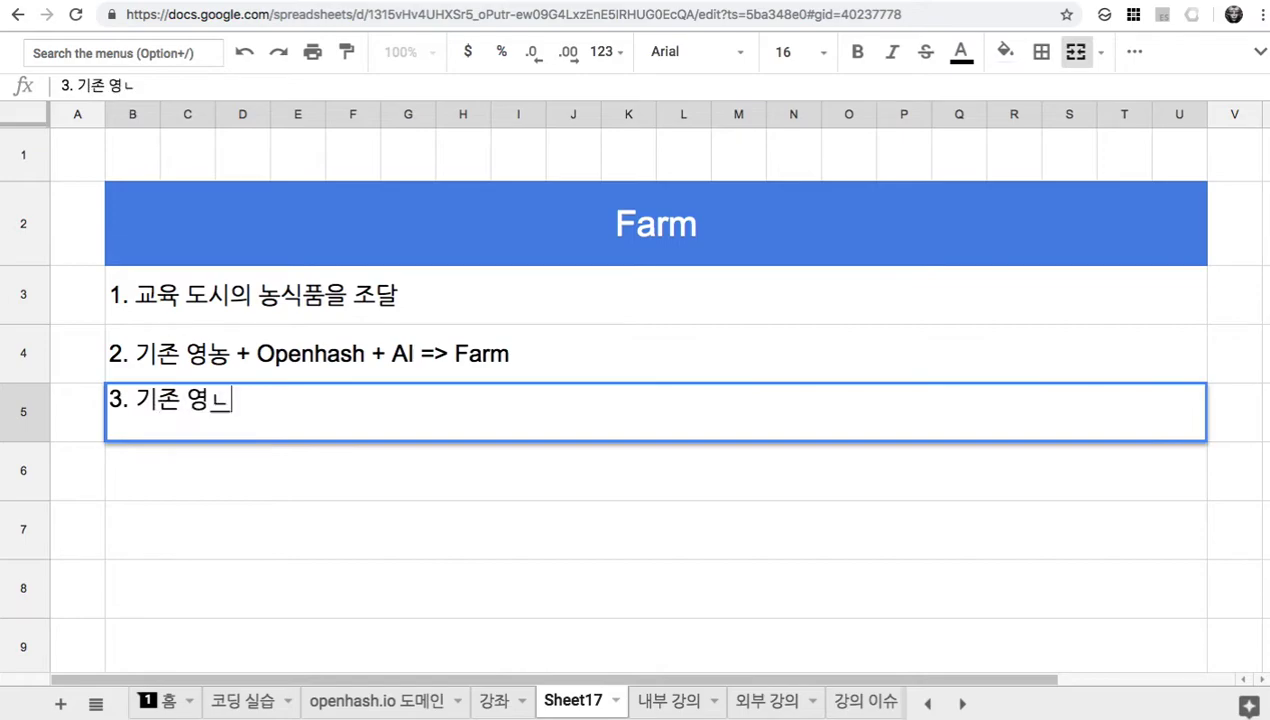
text( 문제점)
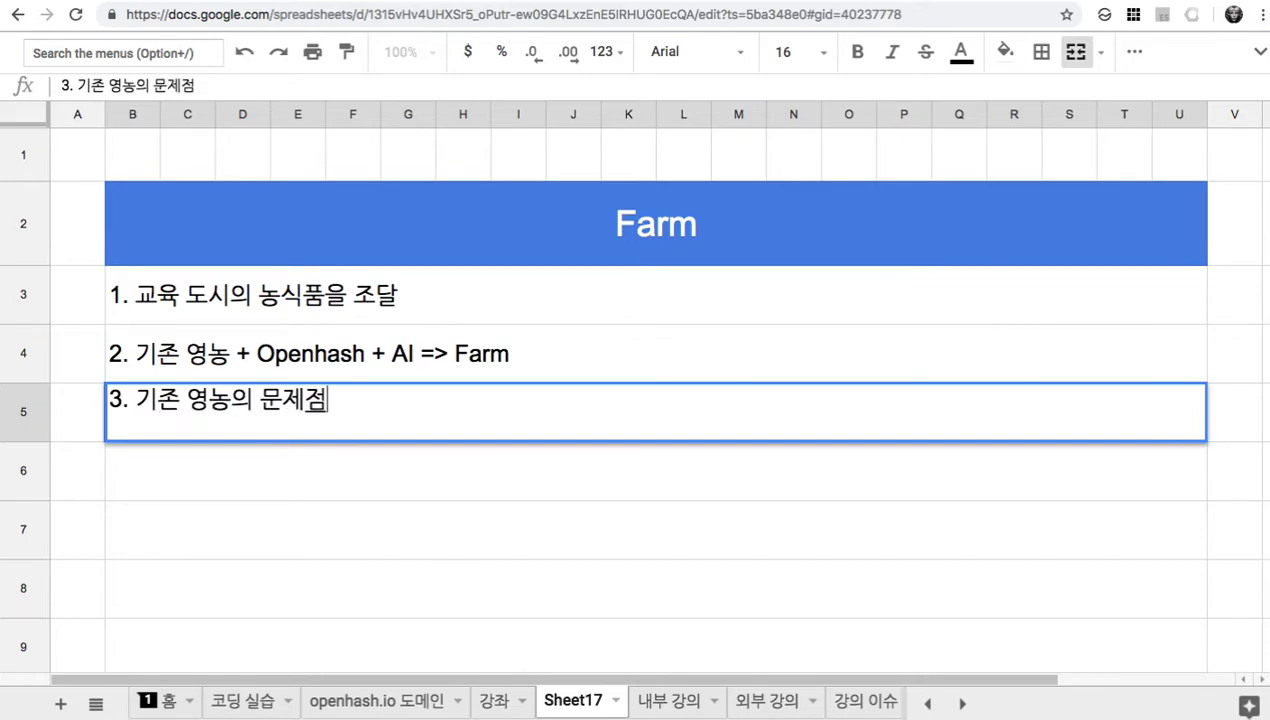
key(Return)
- Enter the first problem "1) 농약 => 농부. 하우스 영농 => 질환" in row 6
text(1) 농약)
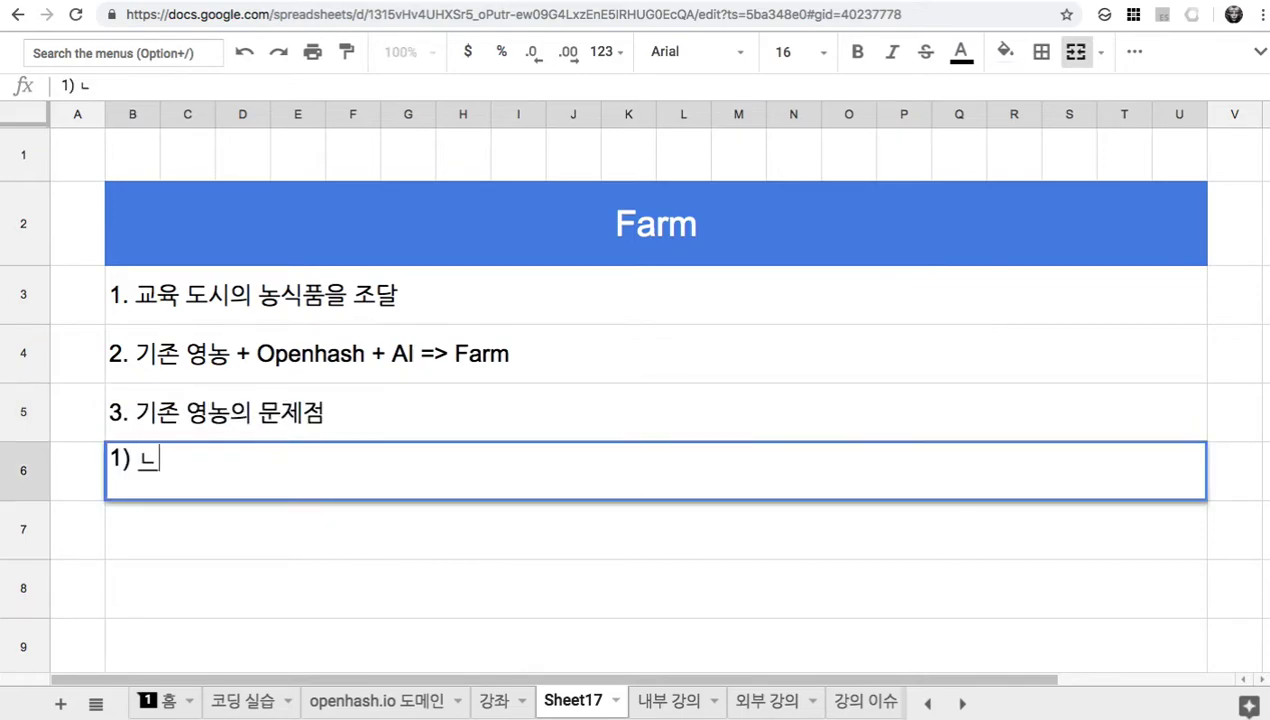
text( => )
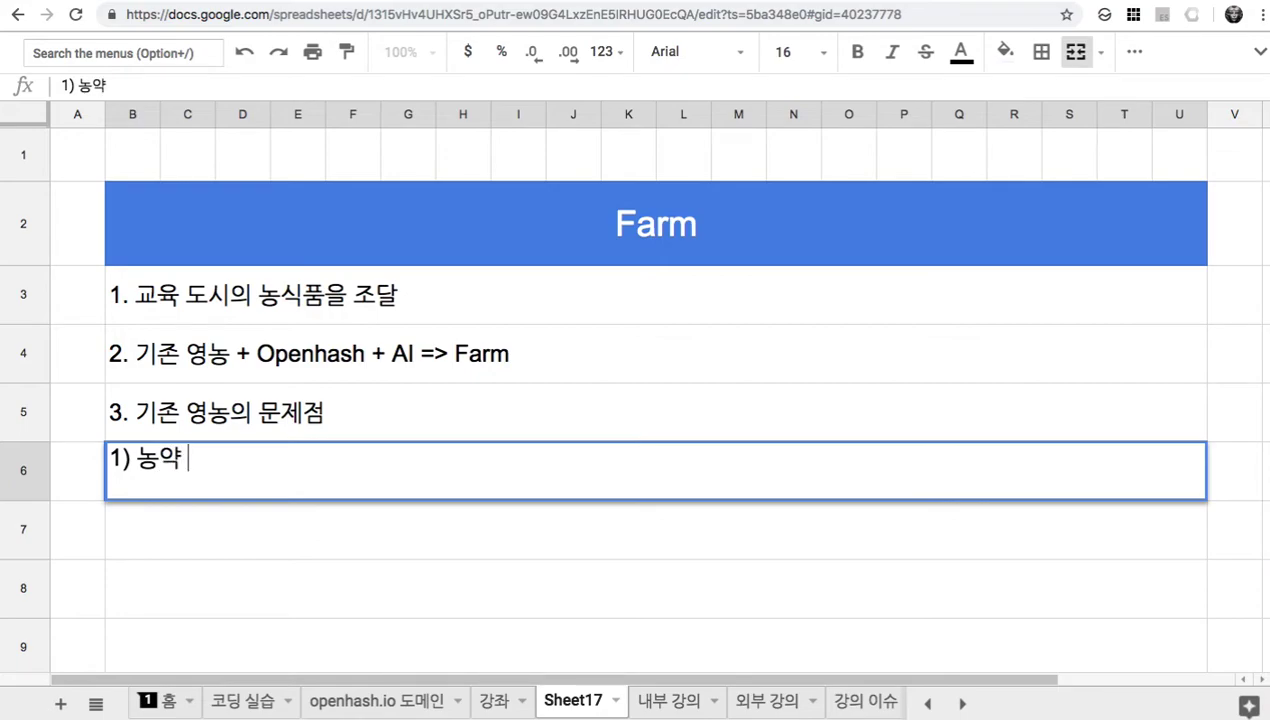
text(ㄴ오브)
key(BackSpace)
key(BackSpace)
key(BackSpace)
text(ㅗㅇㅂㅜ)
text(. 하우스)
text( 영농)
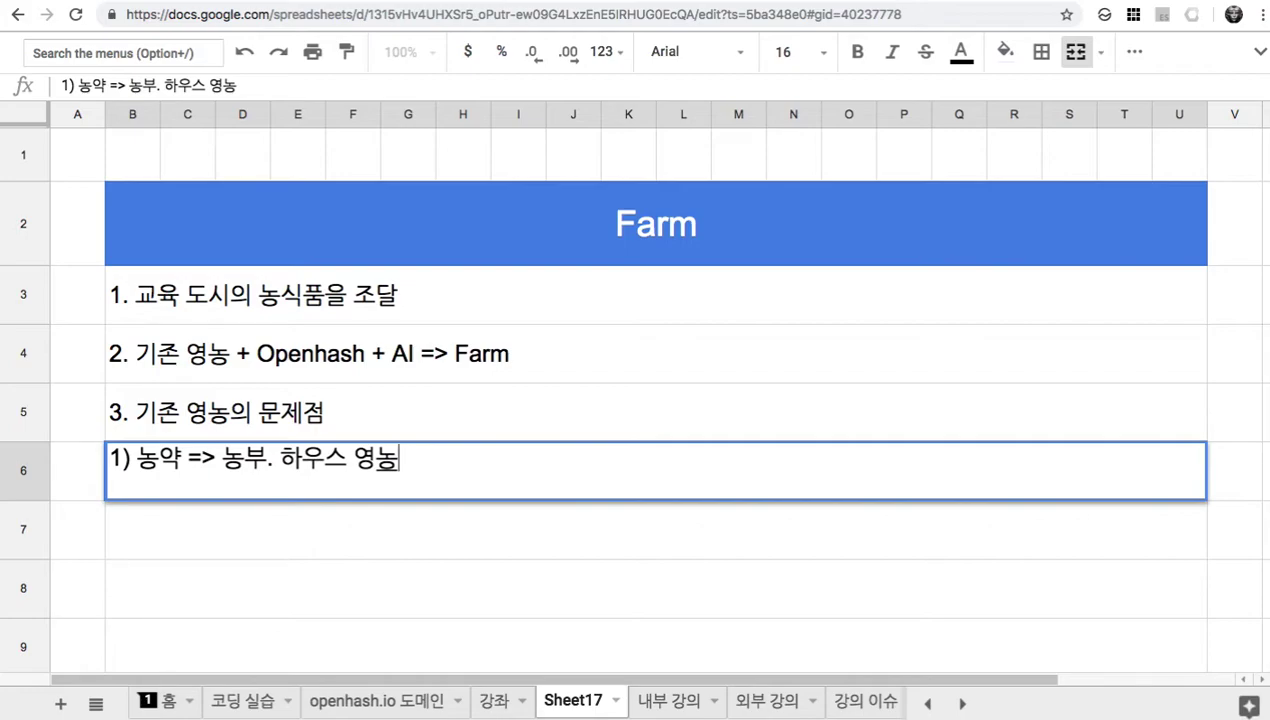
text(=> 질환)
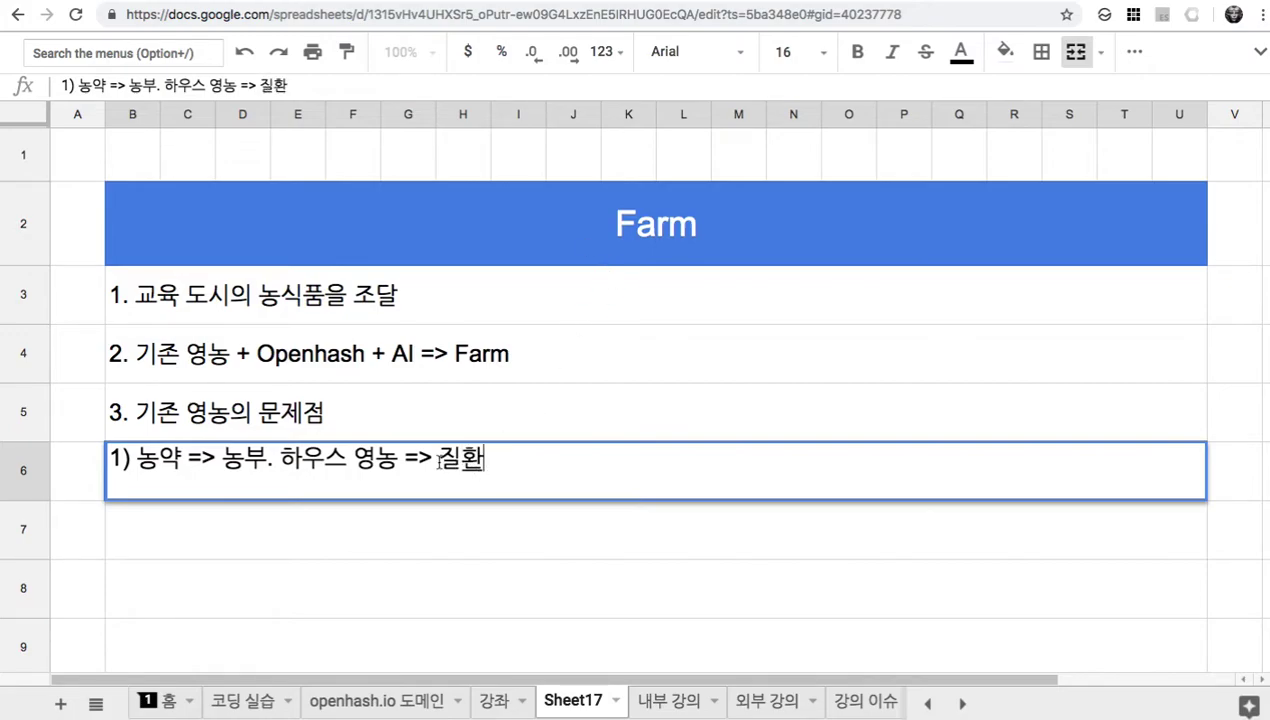
key(Return)
- Enter the second problem "2) 영세한 관행" in row 7
text(2) ㅇ)
text(영세)
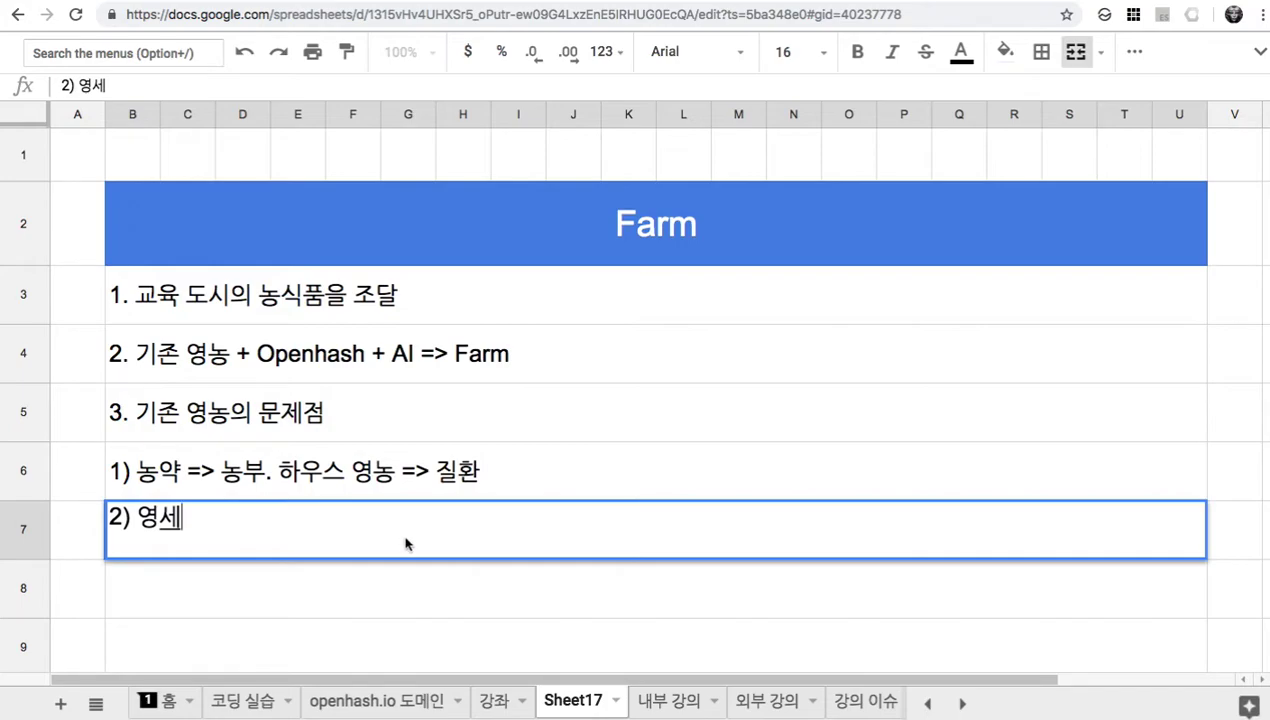
text(한 )
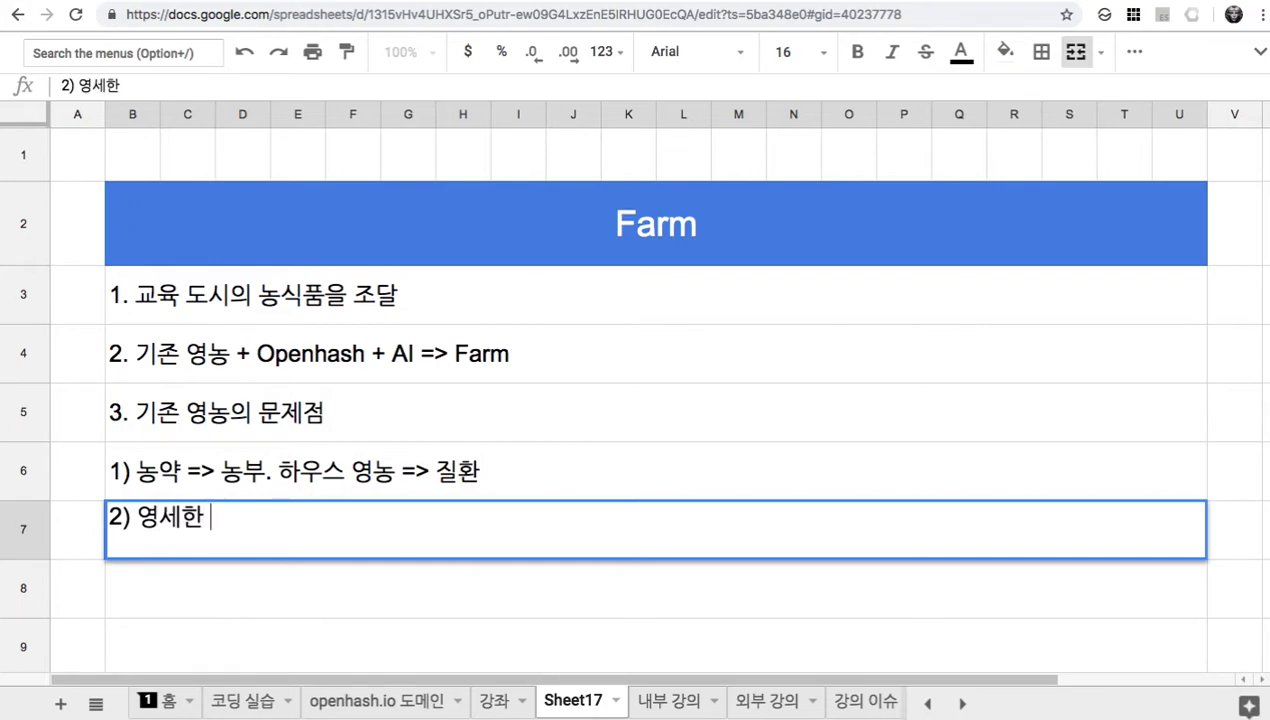
text(괂행)
key(Return)
- Enter the third problem "3) 노인 인구 흡수" in row 8
text(3) 노인 인ㄲ)
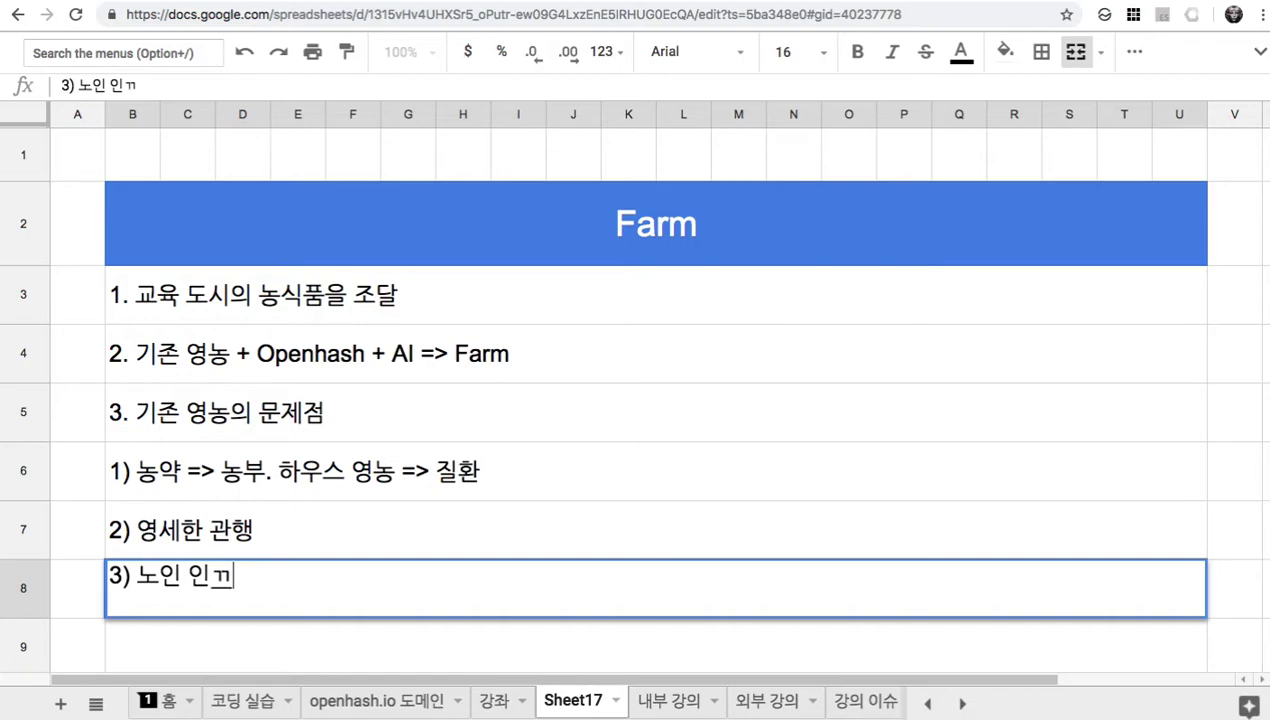
key(BackSpace)
text(구 흡수)
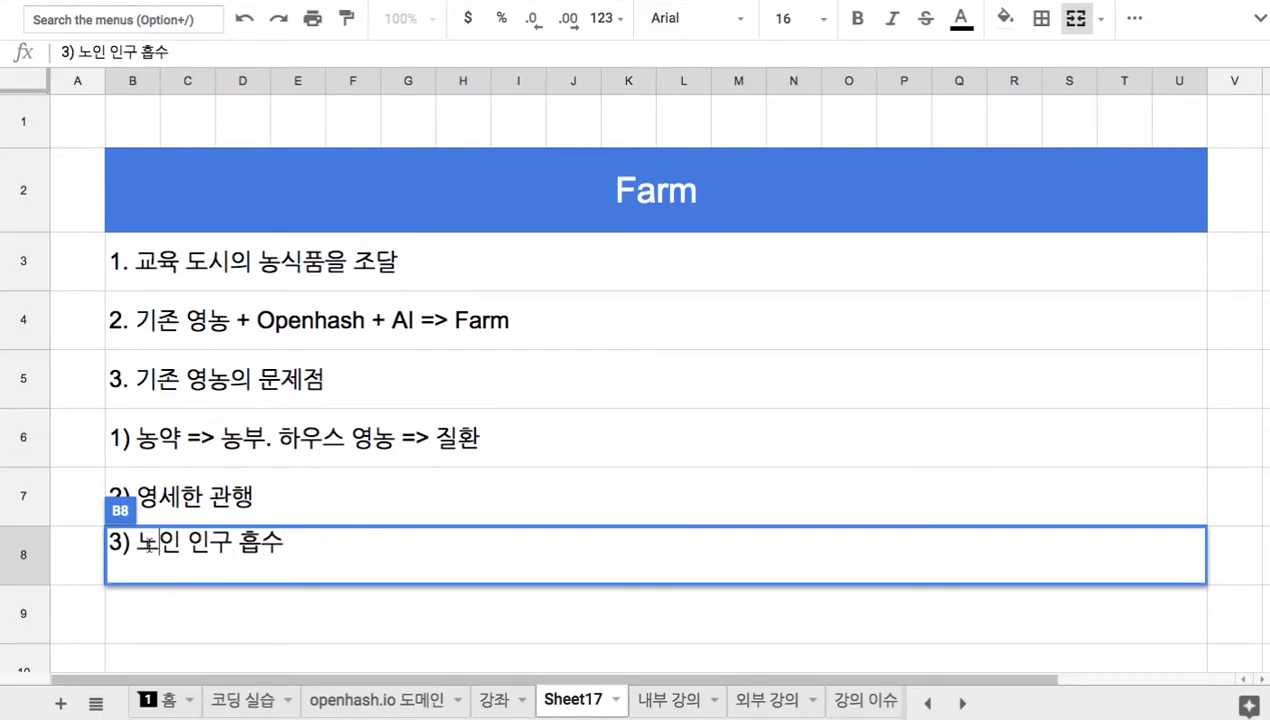
click(209, 541)
click(311, 595)
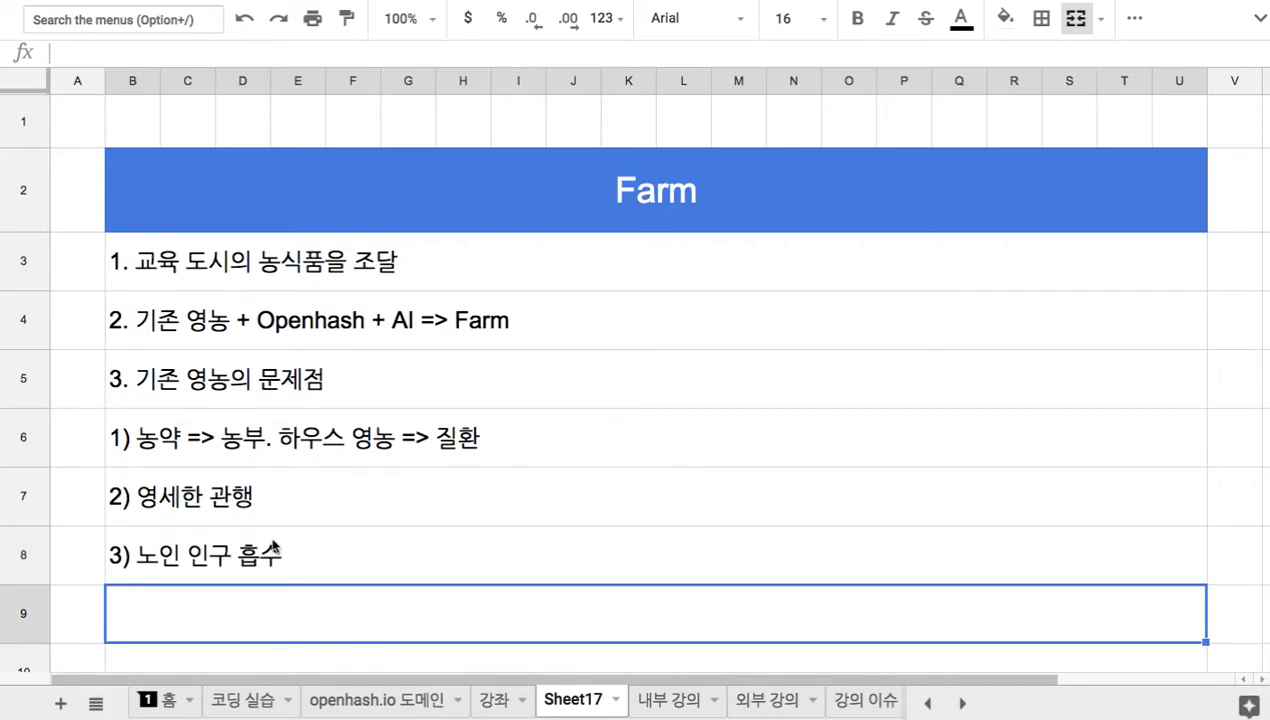
- Review the listed problems of existing farming and the Openhash and AI terms in the second point
click(236, 554)
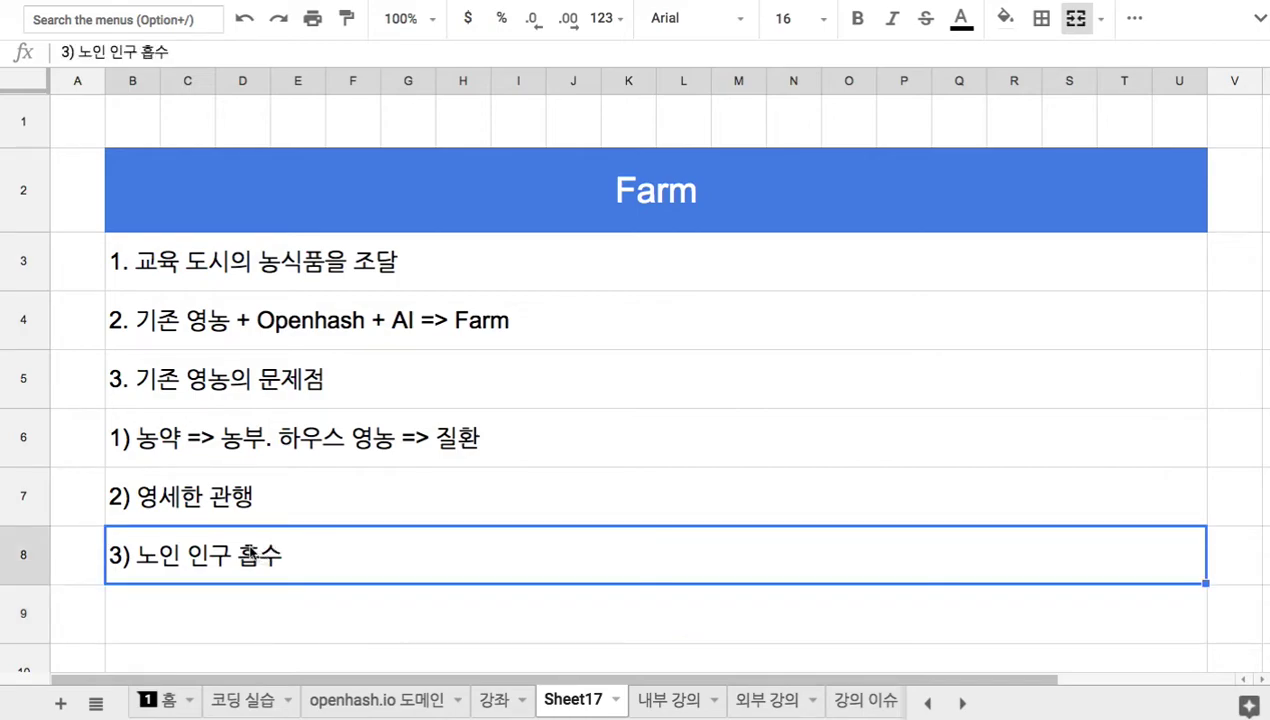
drag(268, 455, 275, 505)
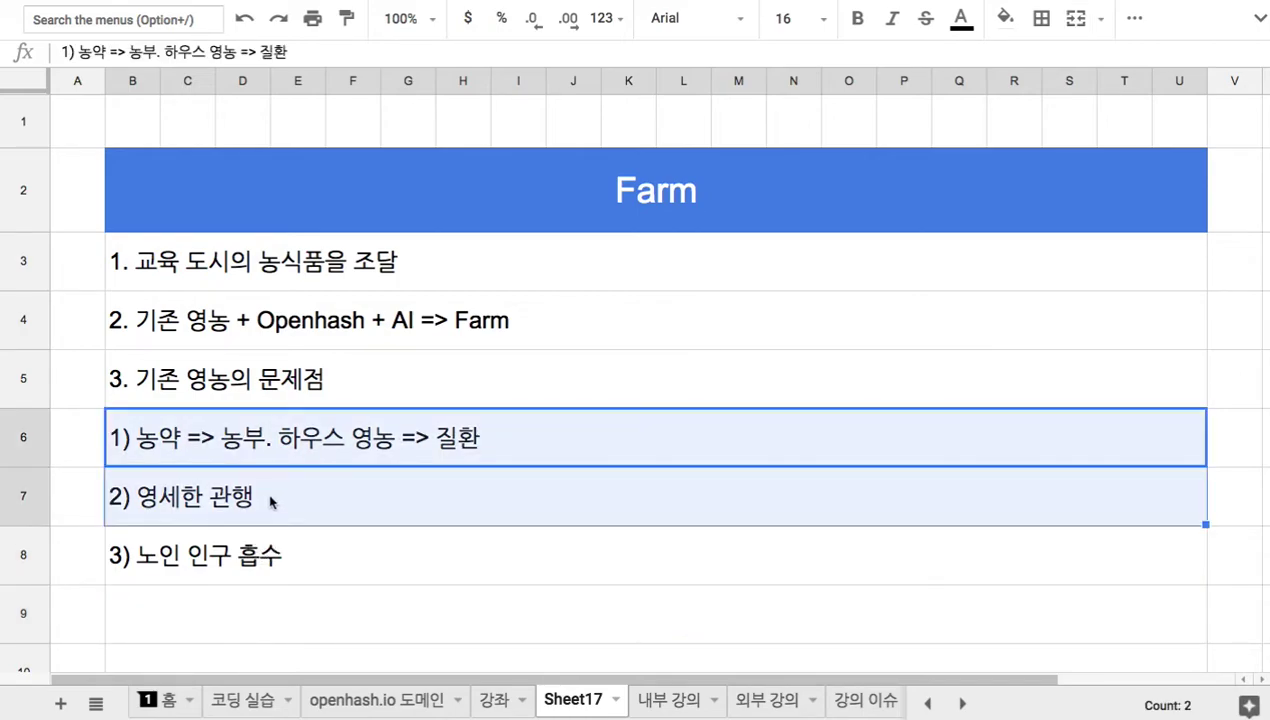
double_click(341, 318)
double_click(341, 311)
drag(394, 309, 418, 309)
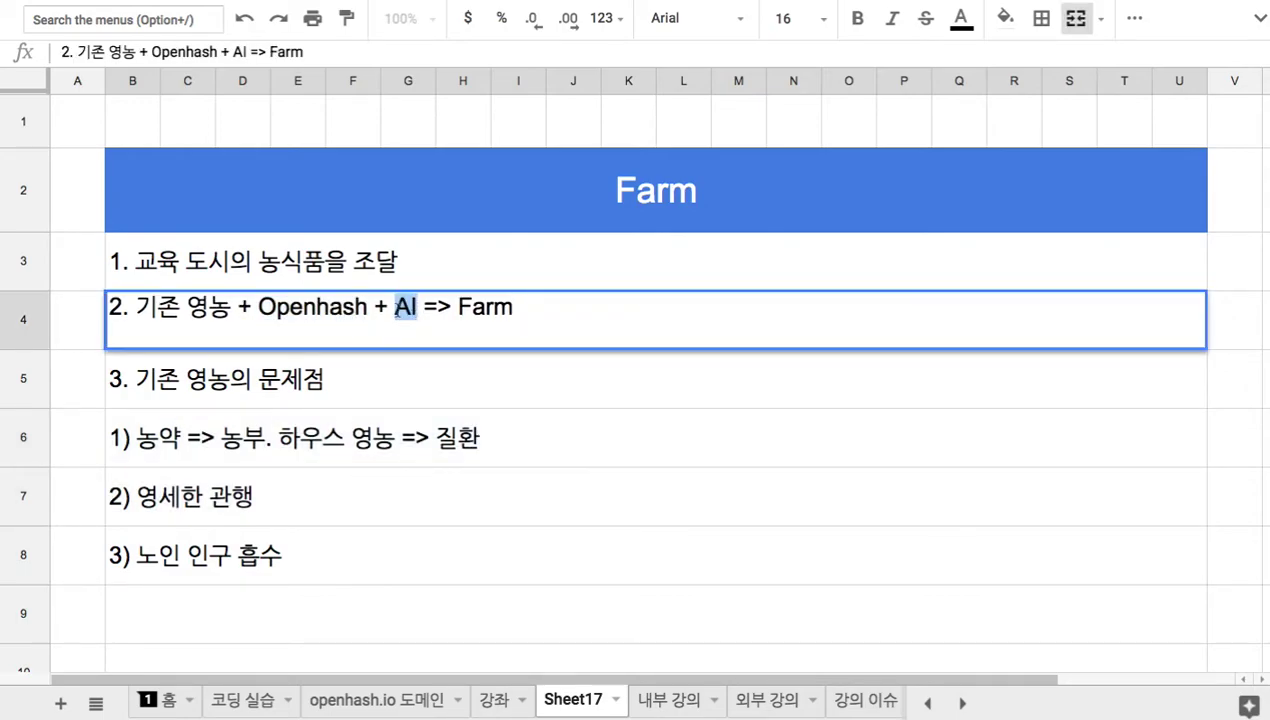
click(312, 276)
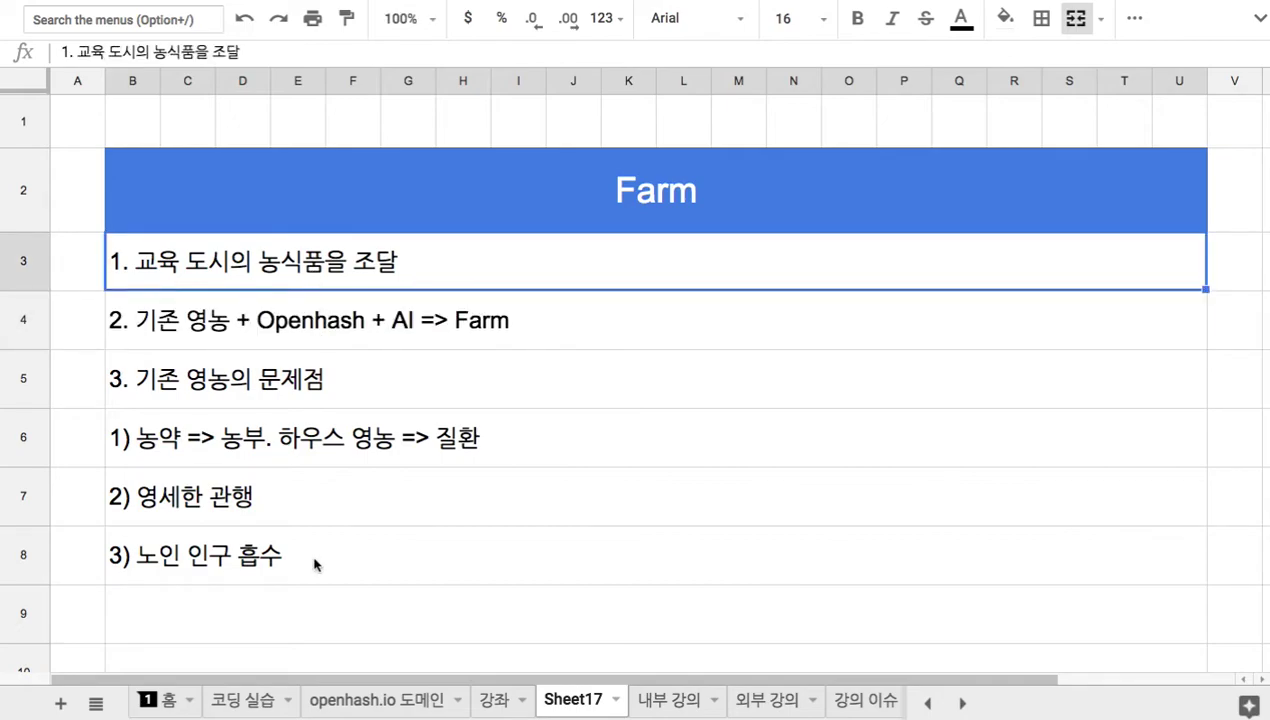
click(336, 587)
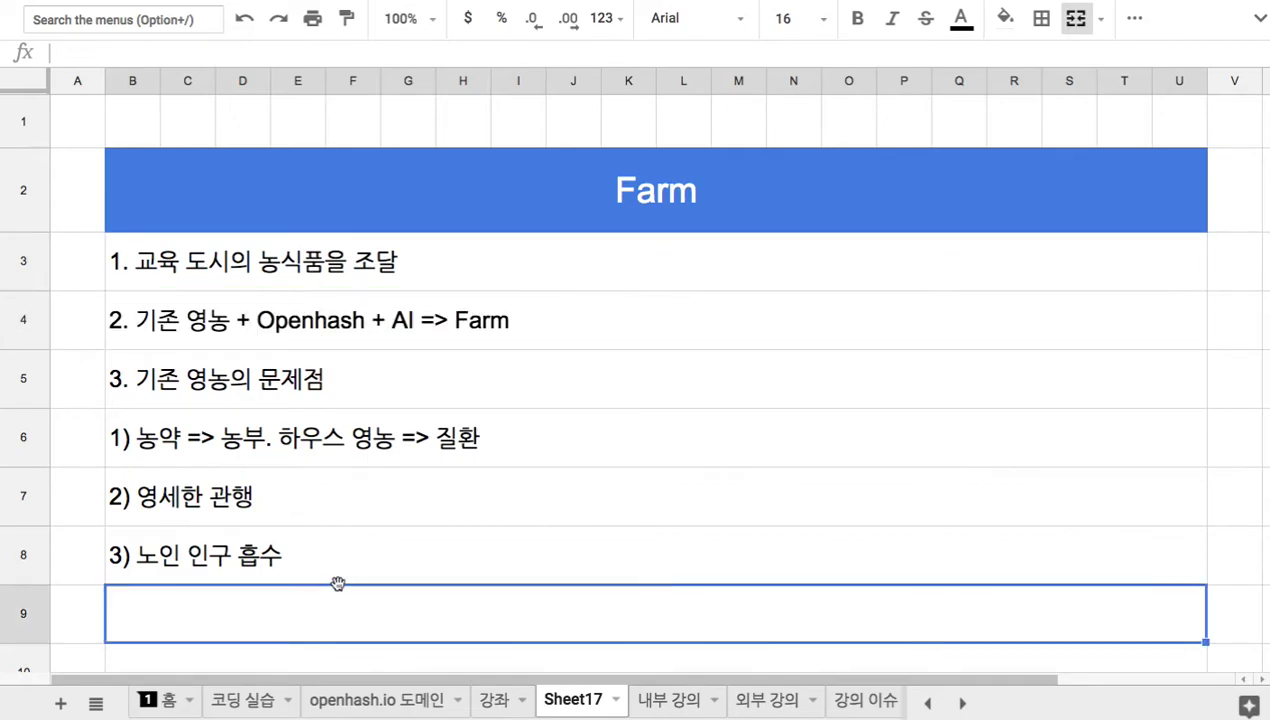
click(382, 513)
- Enter the fourth point "4. 농작물 생산 계획 => 누가 언제 어디서 무엇을 어떻게 생산할 것인가?" in row 9
scroll(383, 513, down, 2)
shift+click(332, 479)
click(325, 475)
text(3)
key(BackSpace)
text(4)
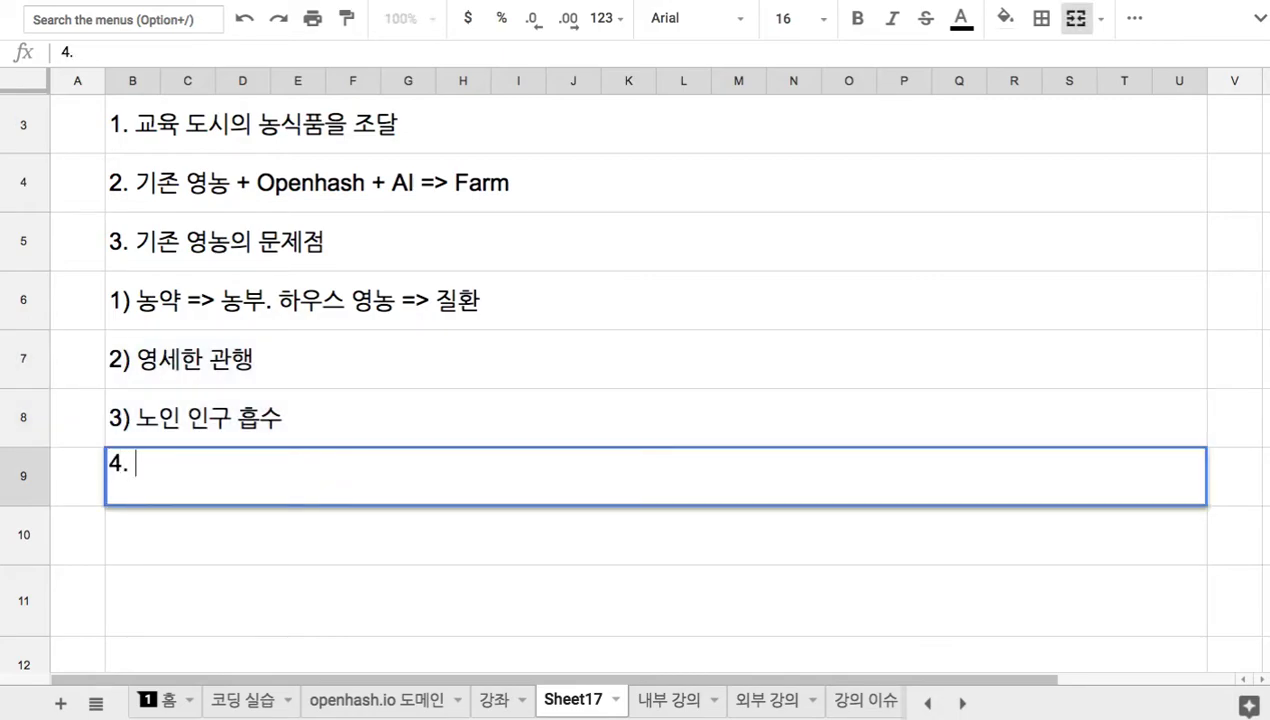
text(. 농작물 생)
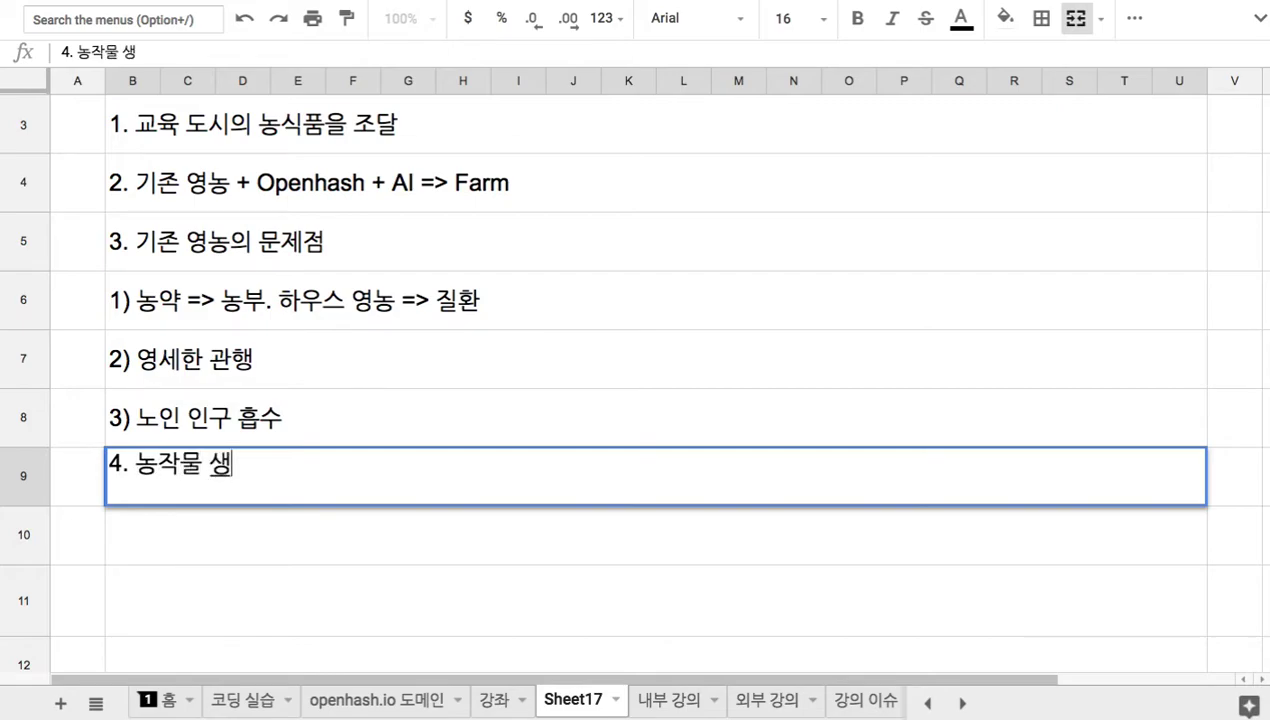
text(산 ㄱ계획 )
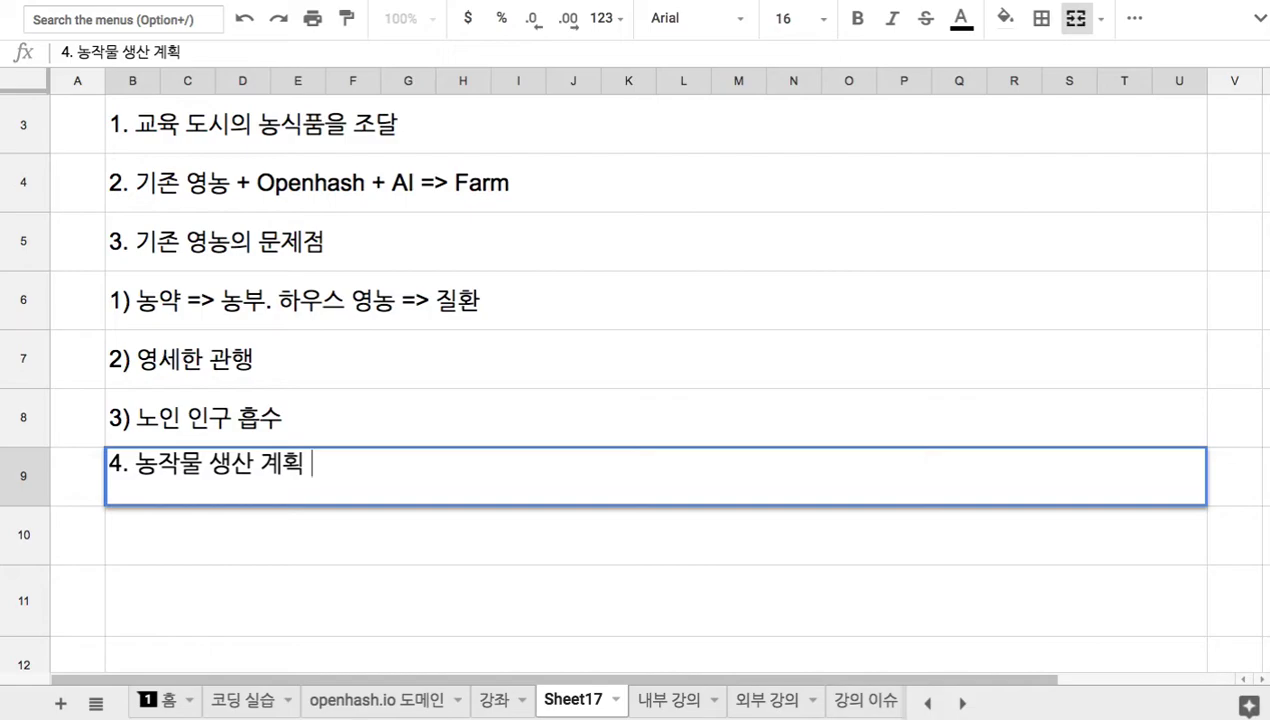
text(=> 누가 언제 어디서 )
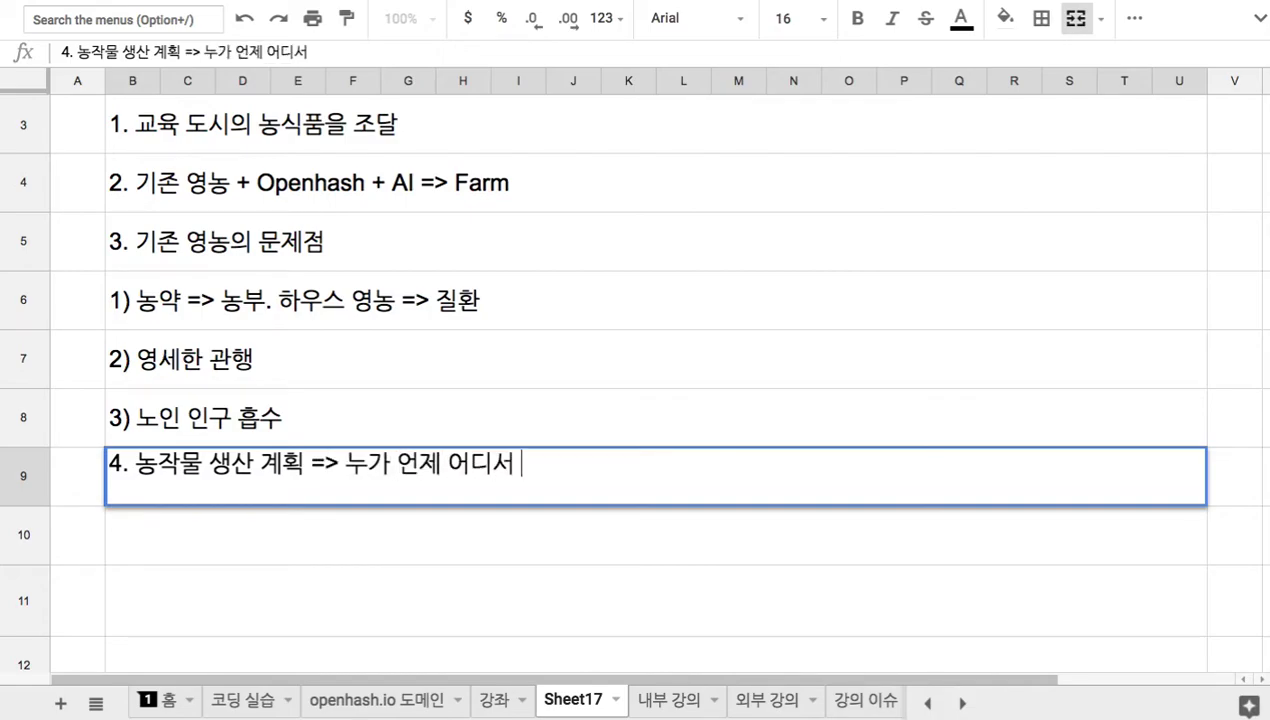
text(무엇을 어떻)
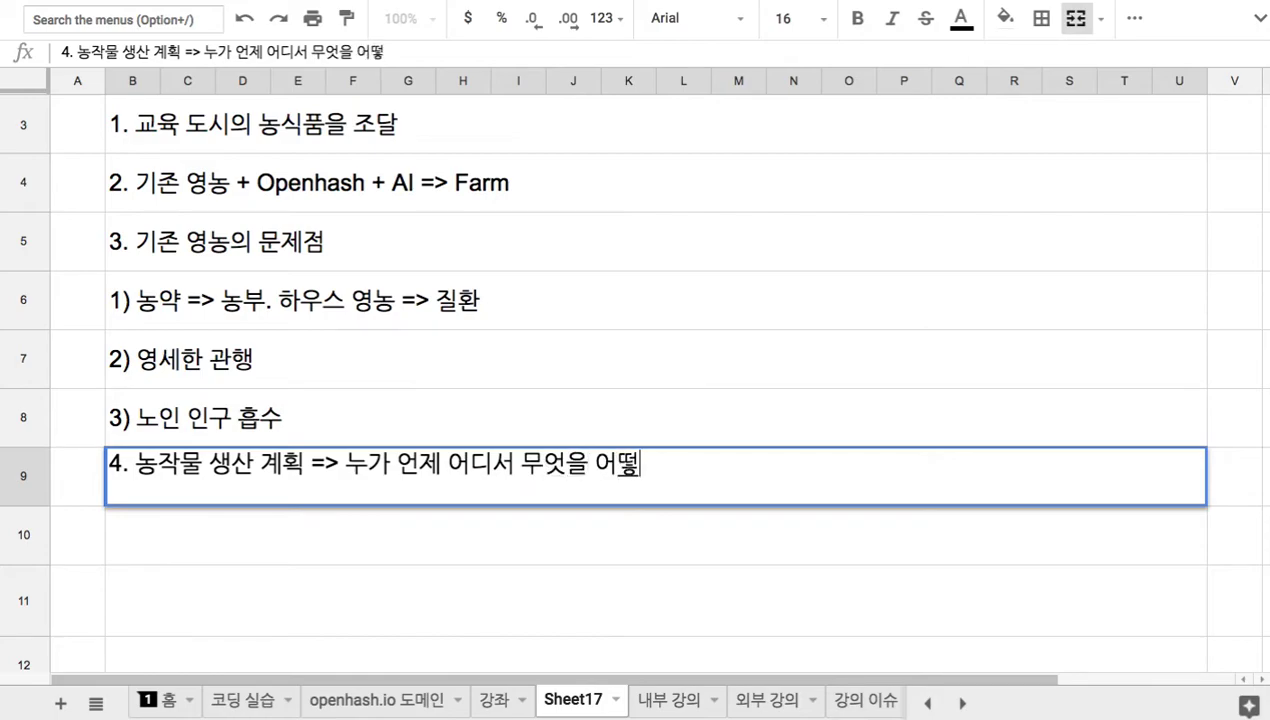
text(게 생산할 거)
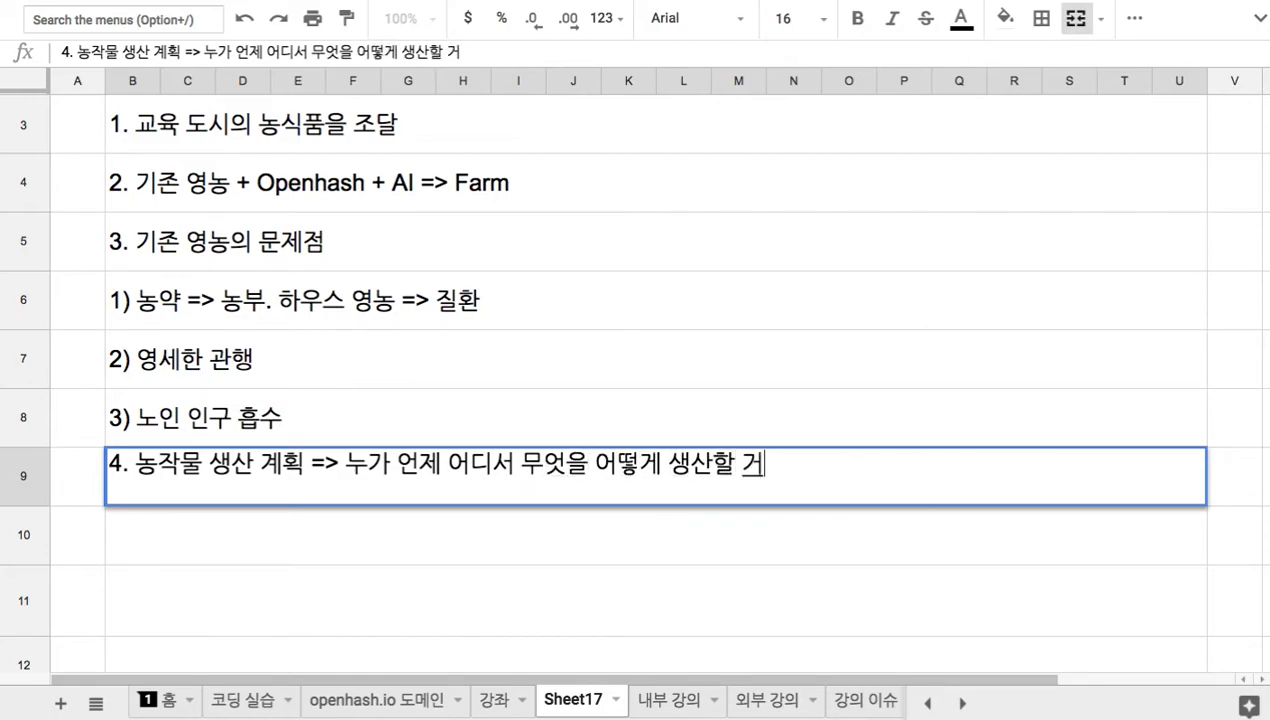
key(BackSpace)
text(것인가?)
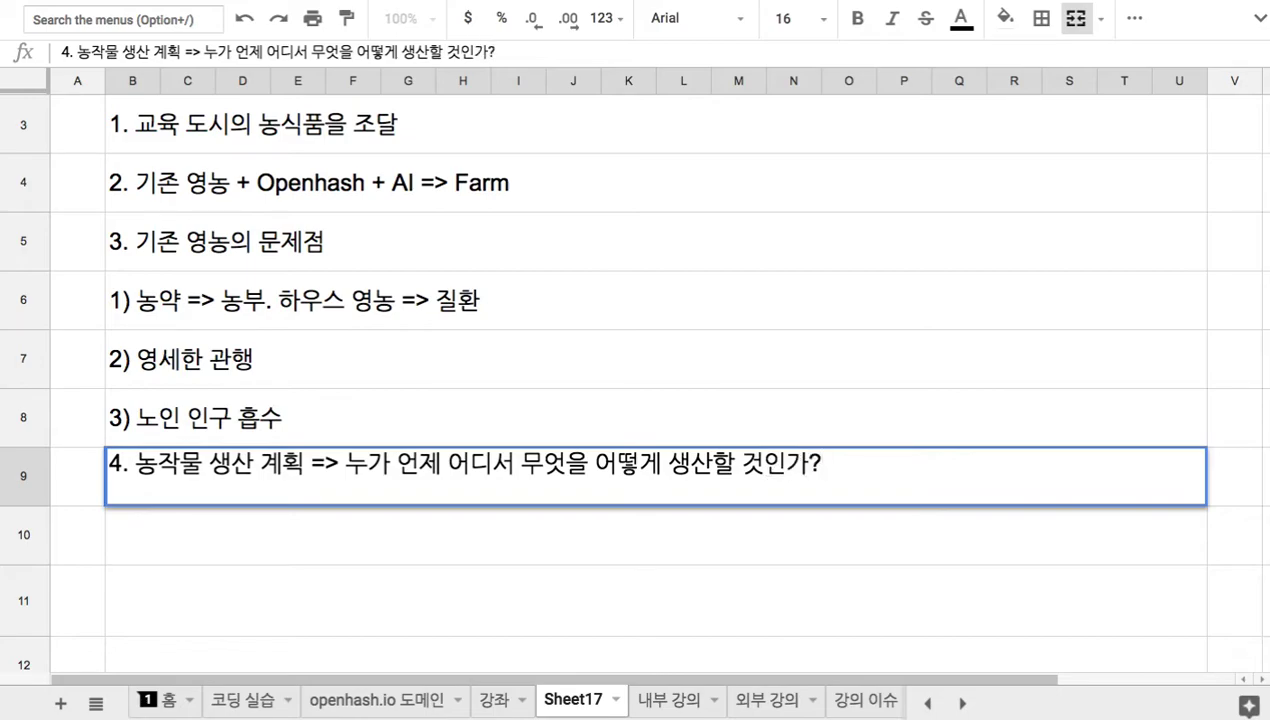
- Enter the fifth point "5. 교육도시의 농작물 수요 => AI" in row 10
click(205, 540)
text(5. 농)
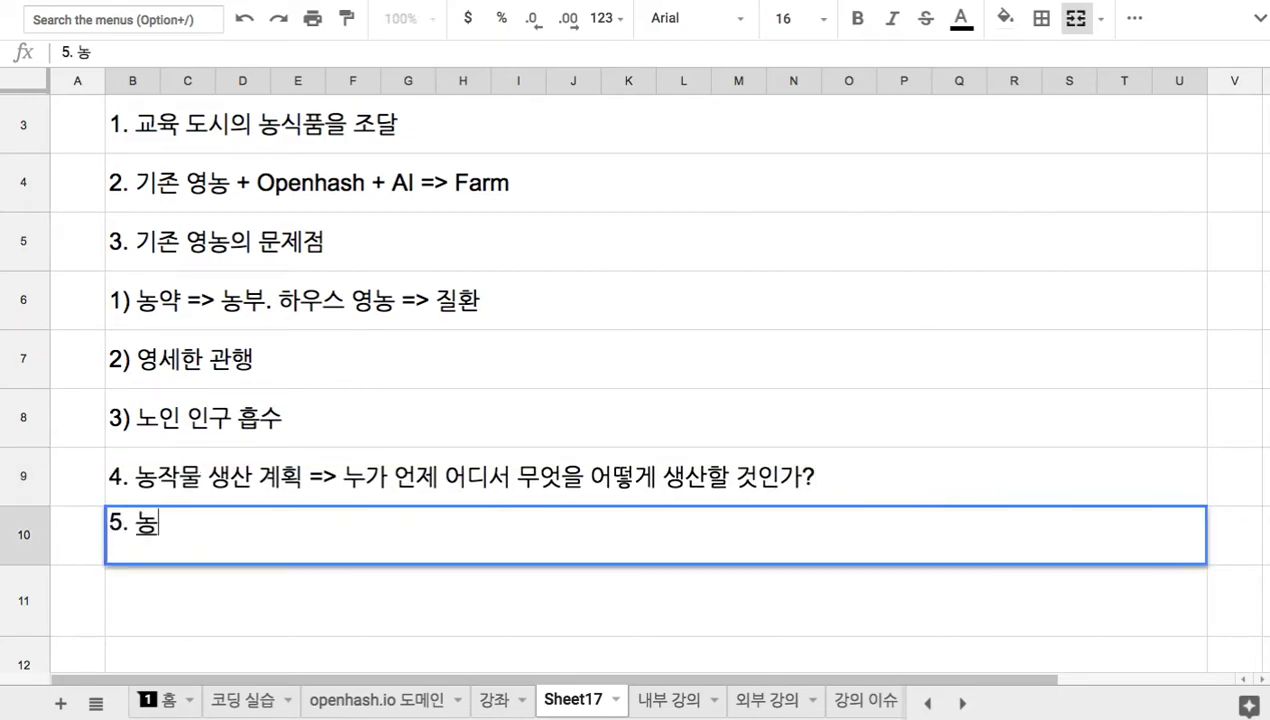
text(작물 수요)
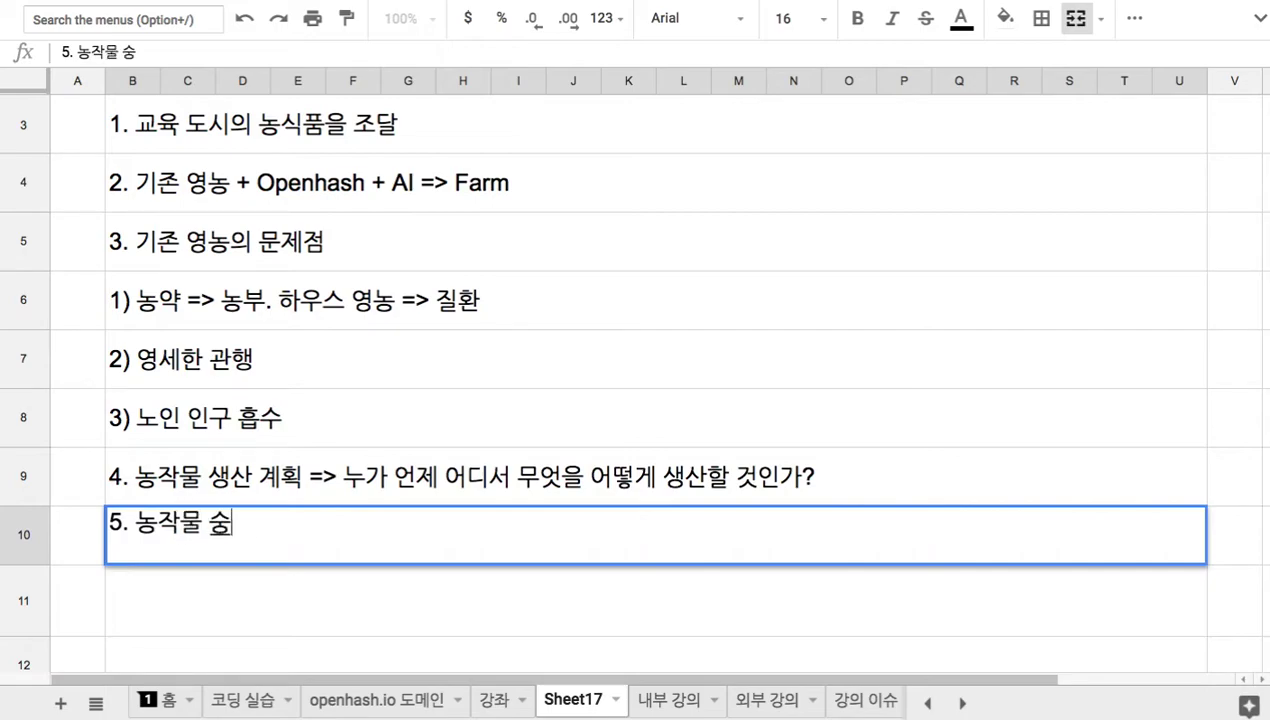
click(135, 521)
text(교육도시으)
text(ㅣ ㄴ)
key(BackSpace)
click(384, 528)
text(=> AI)
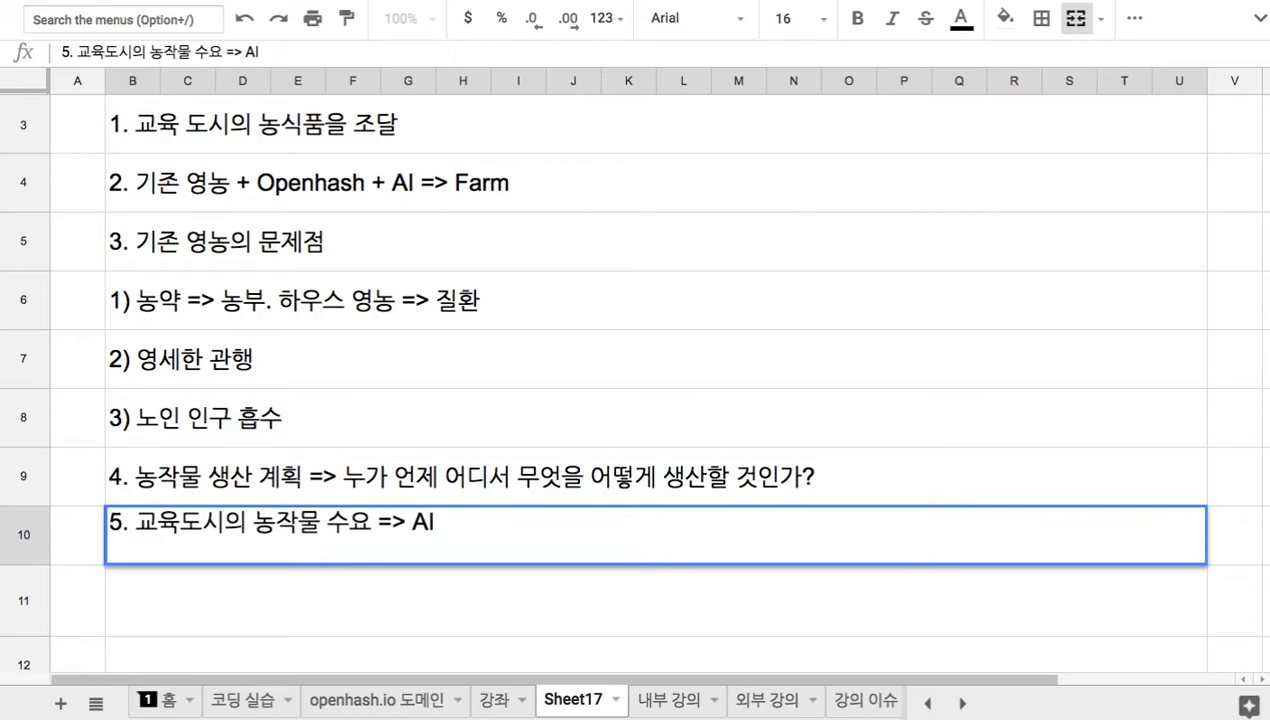
key(Return)
- Enter the sixth point "6. Openhash => 원산지, 생산자, 농약 여부 ....기록" in row 11
text(6.)
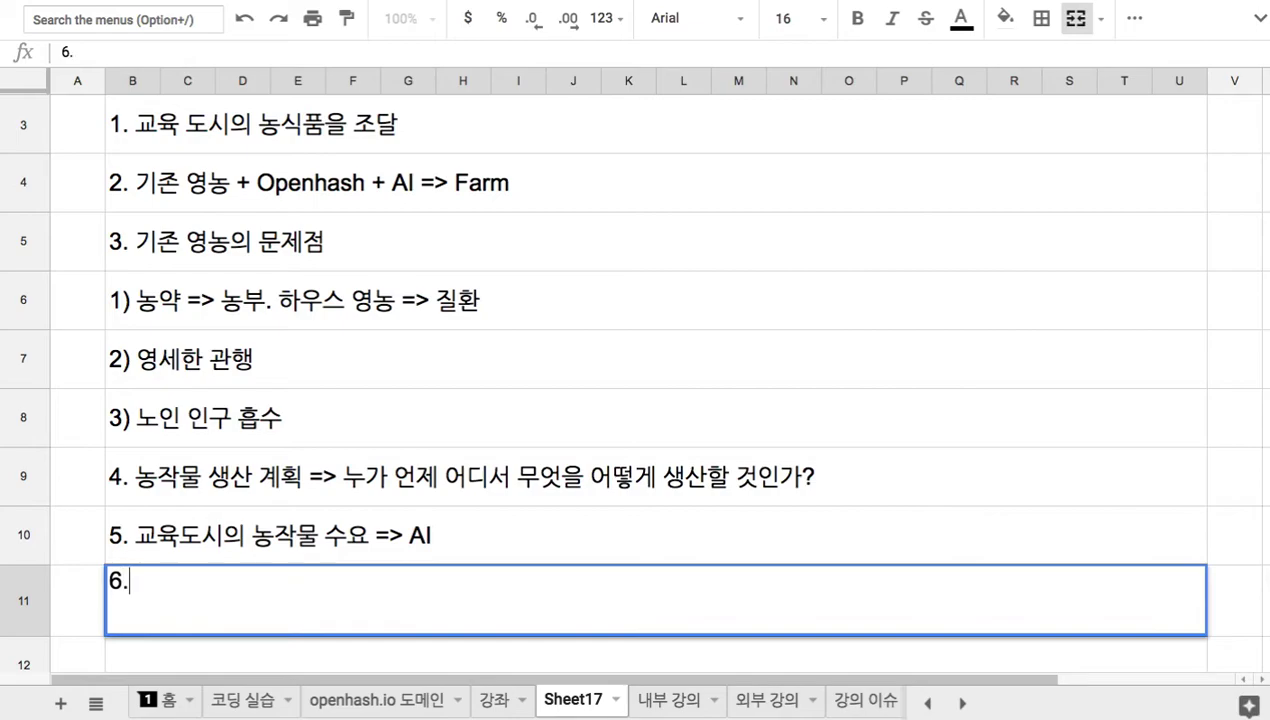
text( ㅔㄷ)
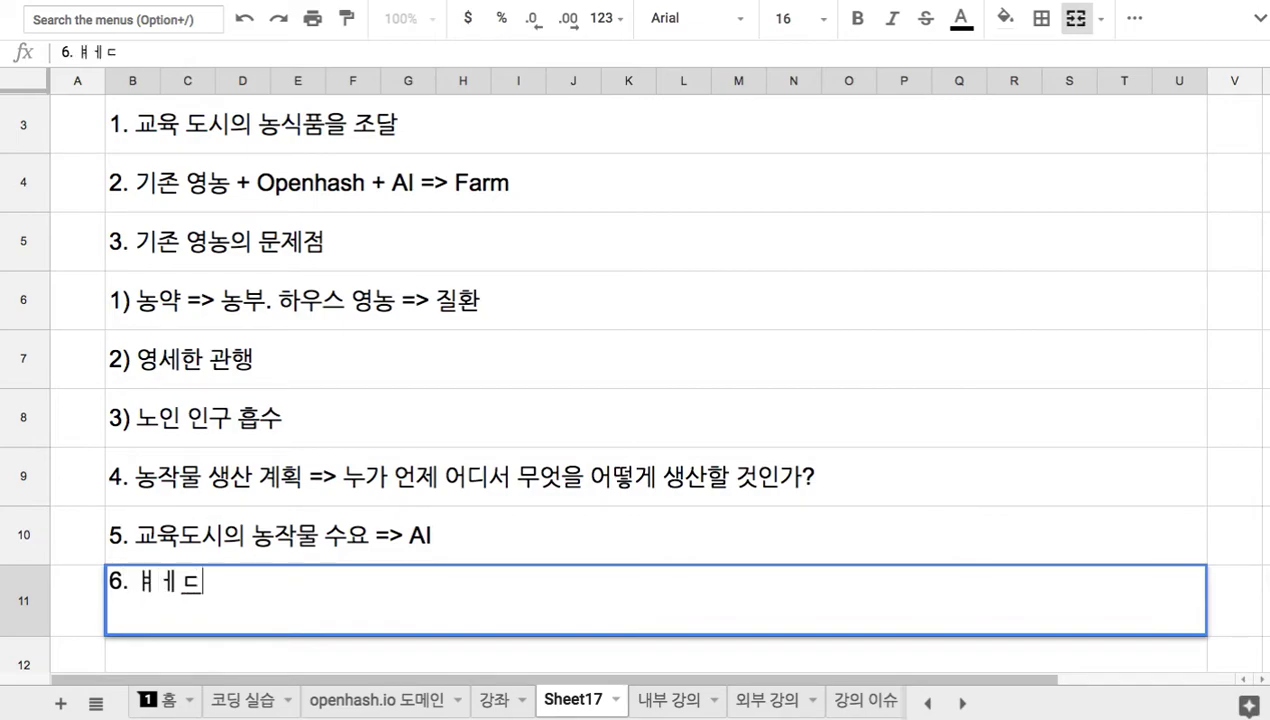
key(BackSpace)
key(BackSpace)
text(Openha)
key(BackSpace)
text(hash)
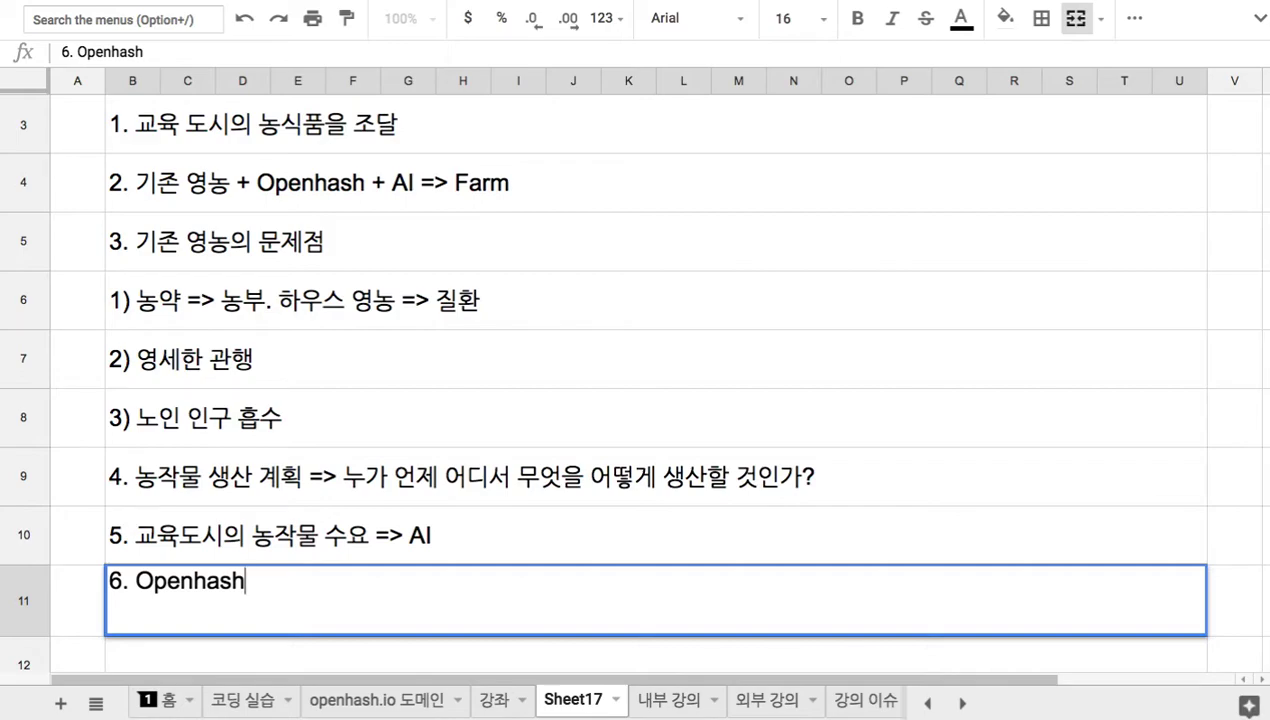
text( => )
text(원산)
text(지, 생산자, )
text(농약)
text(여부 ....)
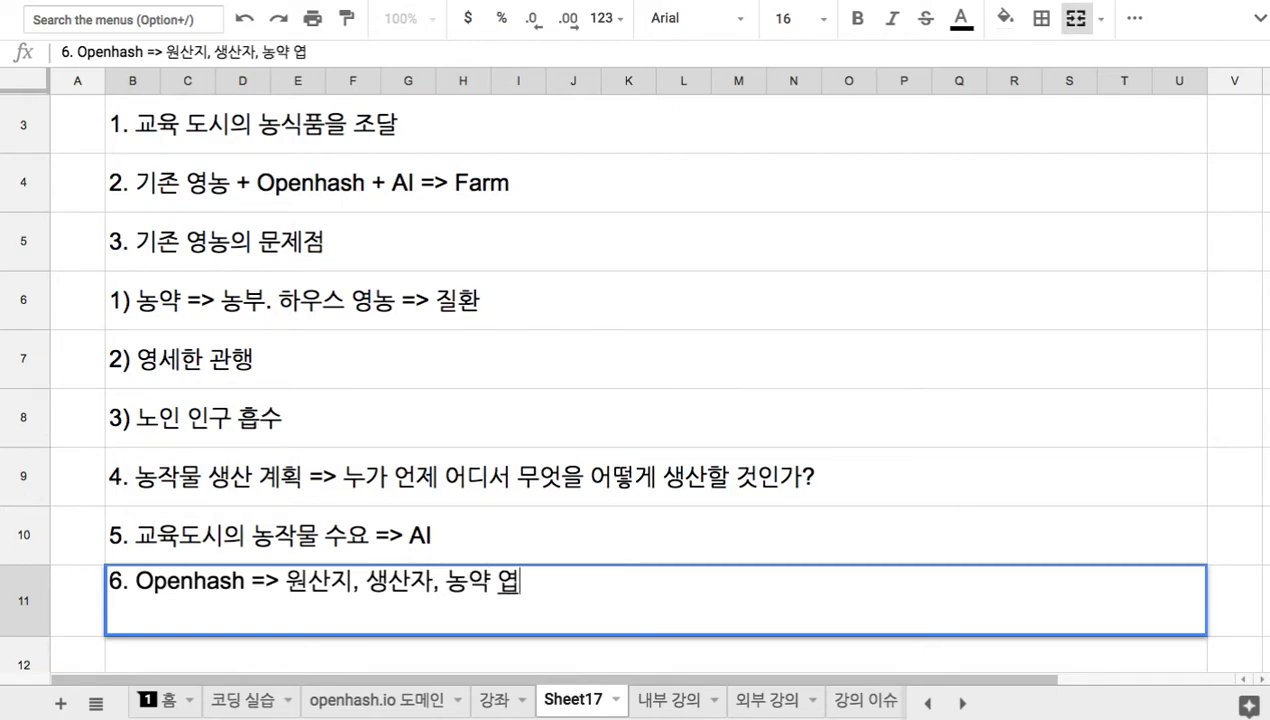
text(기록)
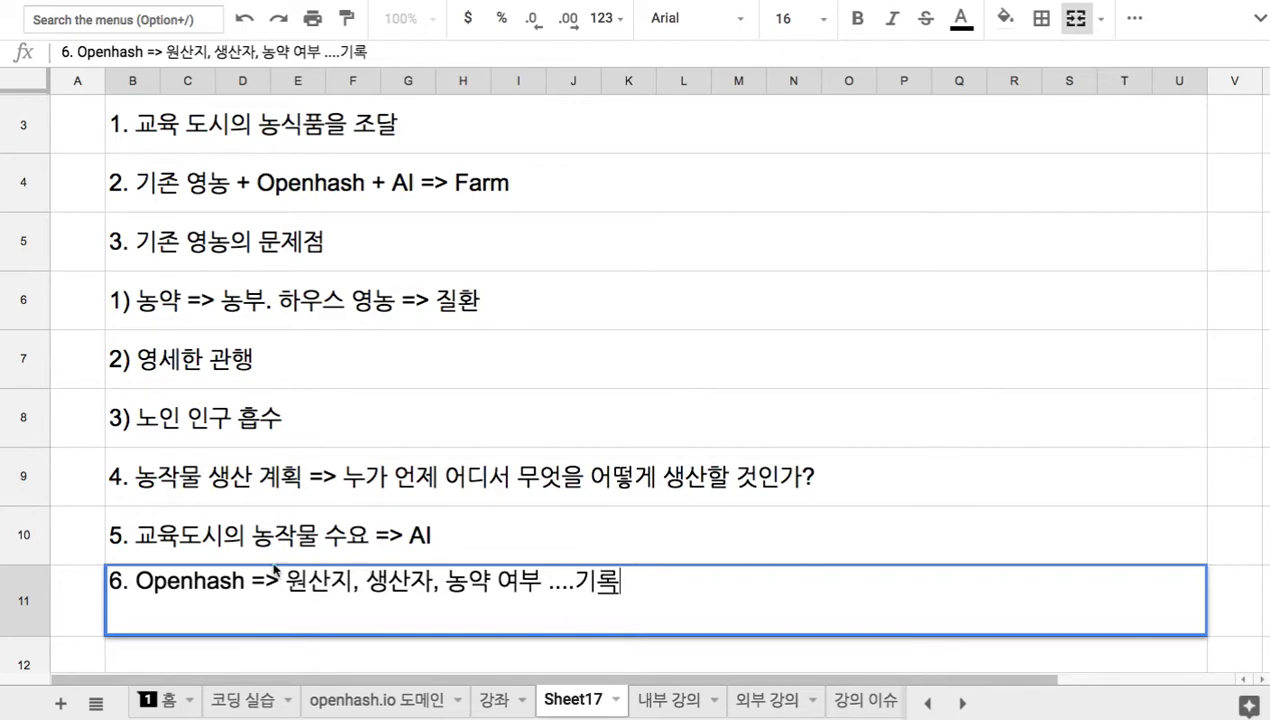
- Highlight the origin, producer and pesticide items and the Openhash term within the sixth point
drag(286, 581, 548, 581)
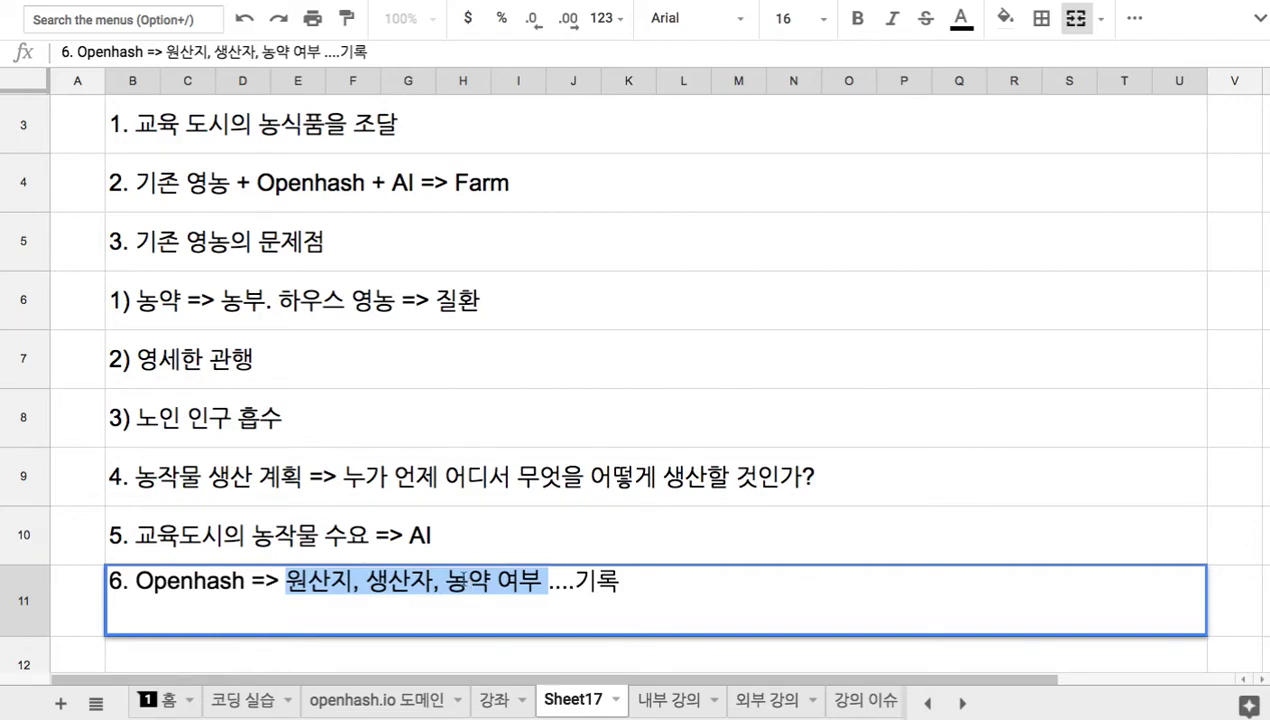
click(456, 556)
click(498, 595)
scroll(498, 595, down, 3)
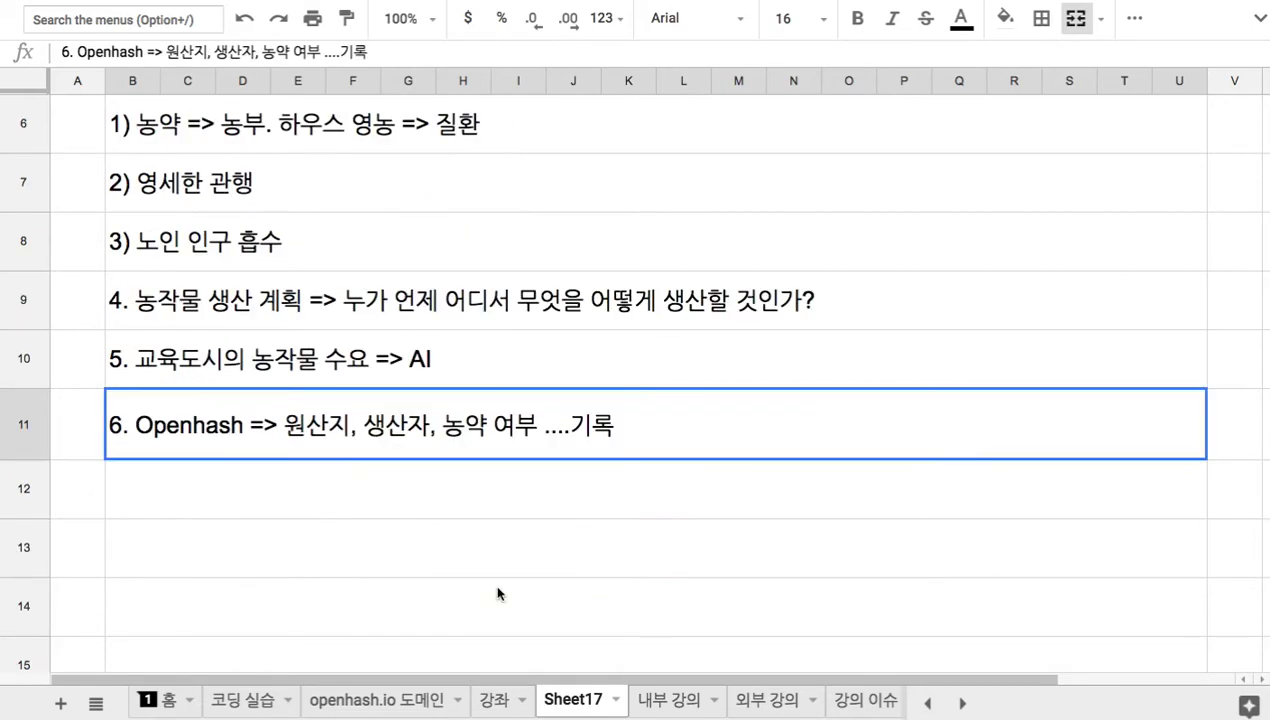
double_click(232, 433)
double_click(232, 436)
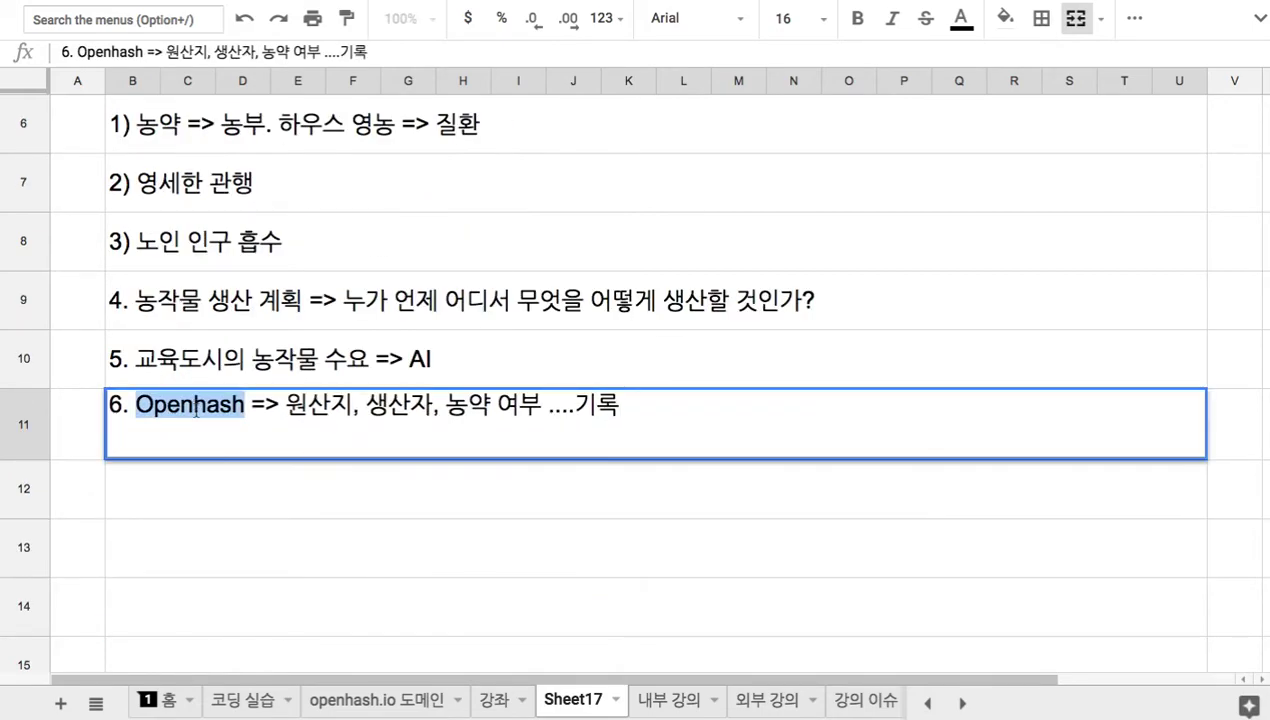
- Enter the seventh point "7. 유기농 지향 => 종자 개량" in row 12
click(226, 496)
text(7. 유기농 질)
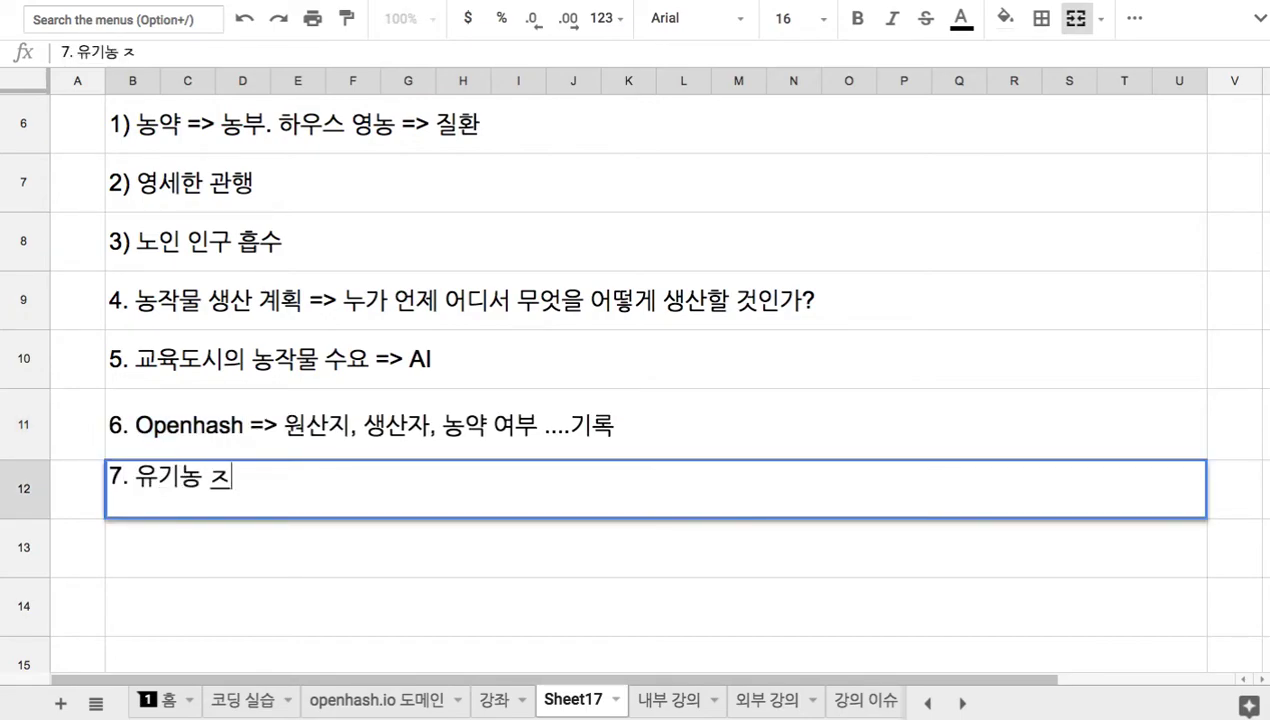
text(향)
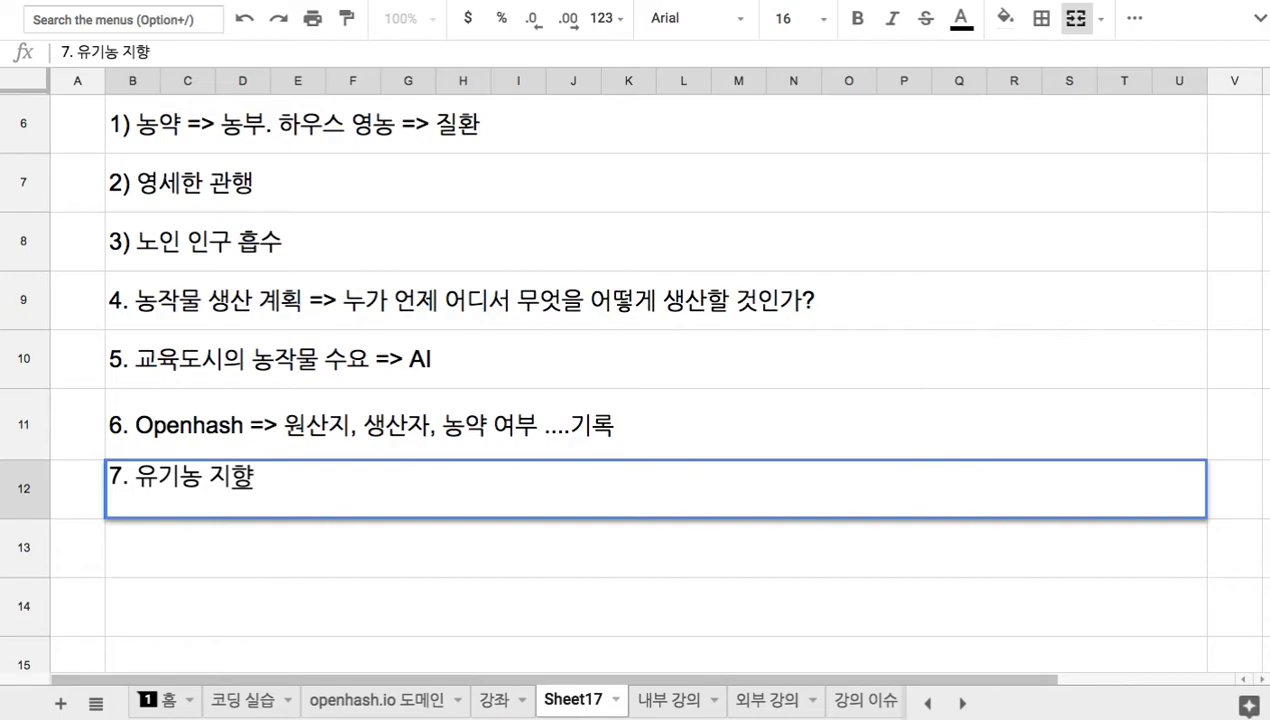
text(=>)
text(종자 개량)
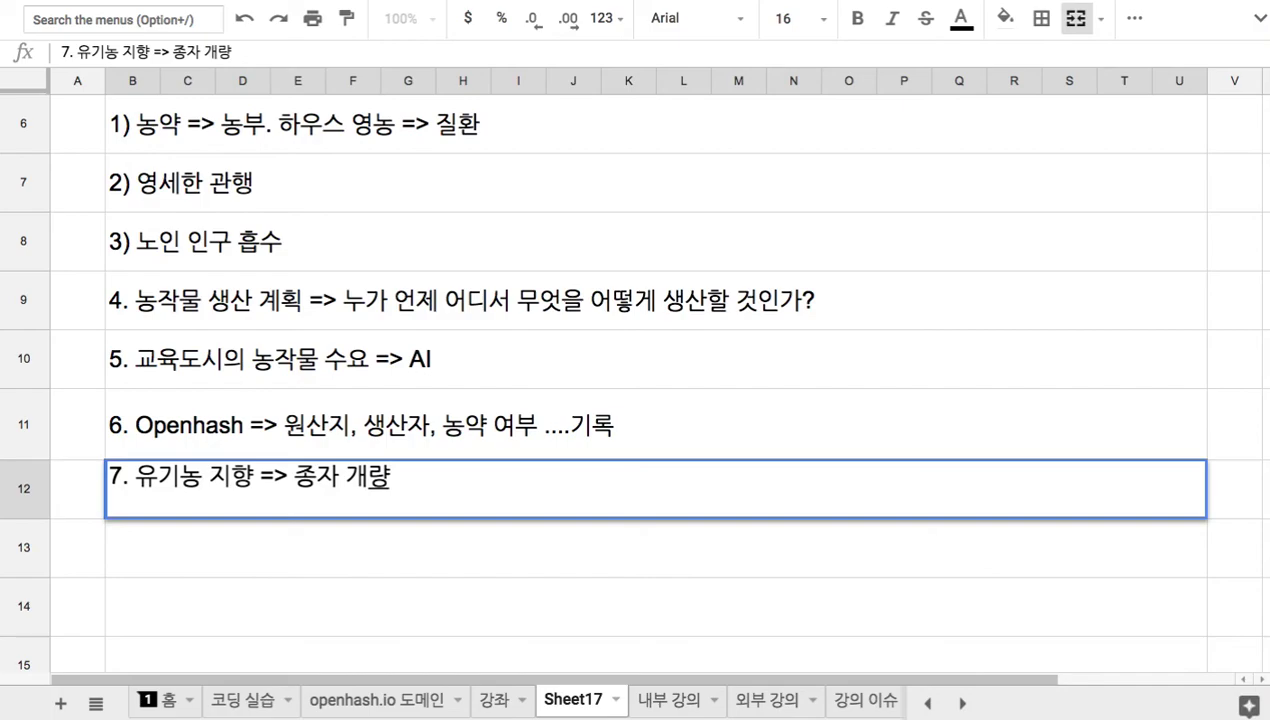
click(272, 440)
- Extend the heading in row 2 to read "Farm 수풀"
scroll(272, 440, up, 5)
double_click(631, 211)
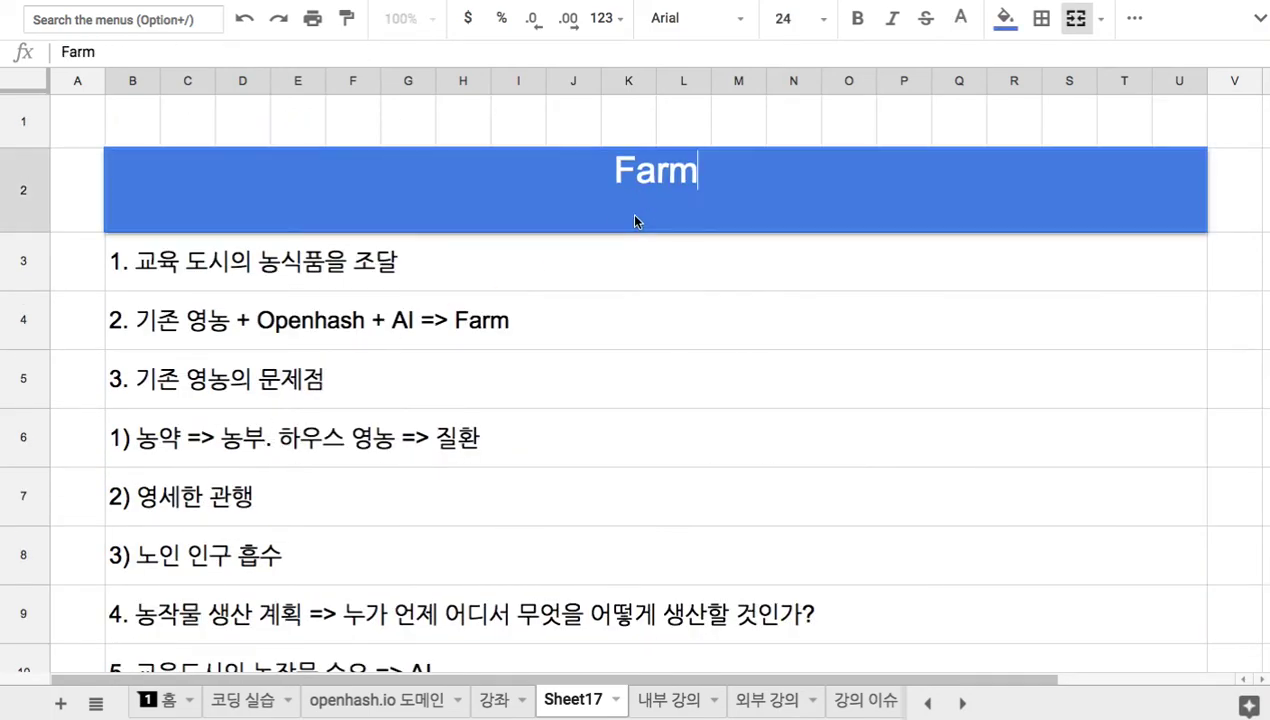
text(수풀)
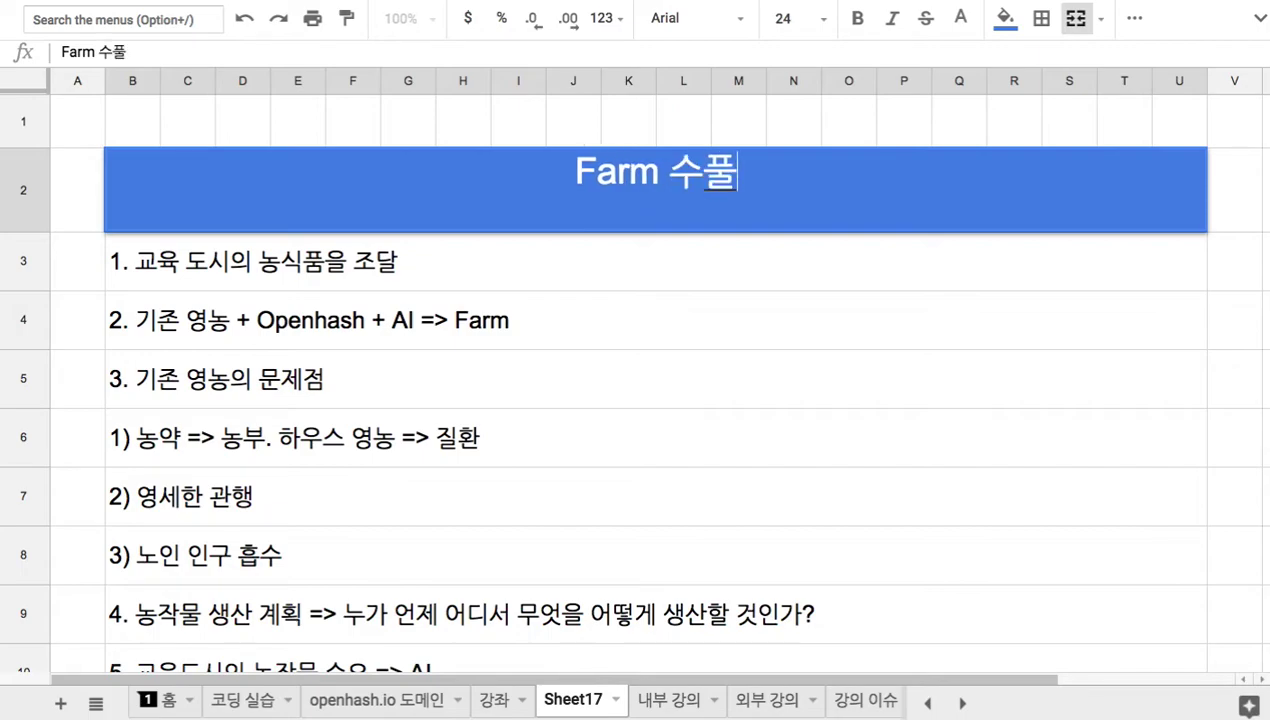
click(678, 365)
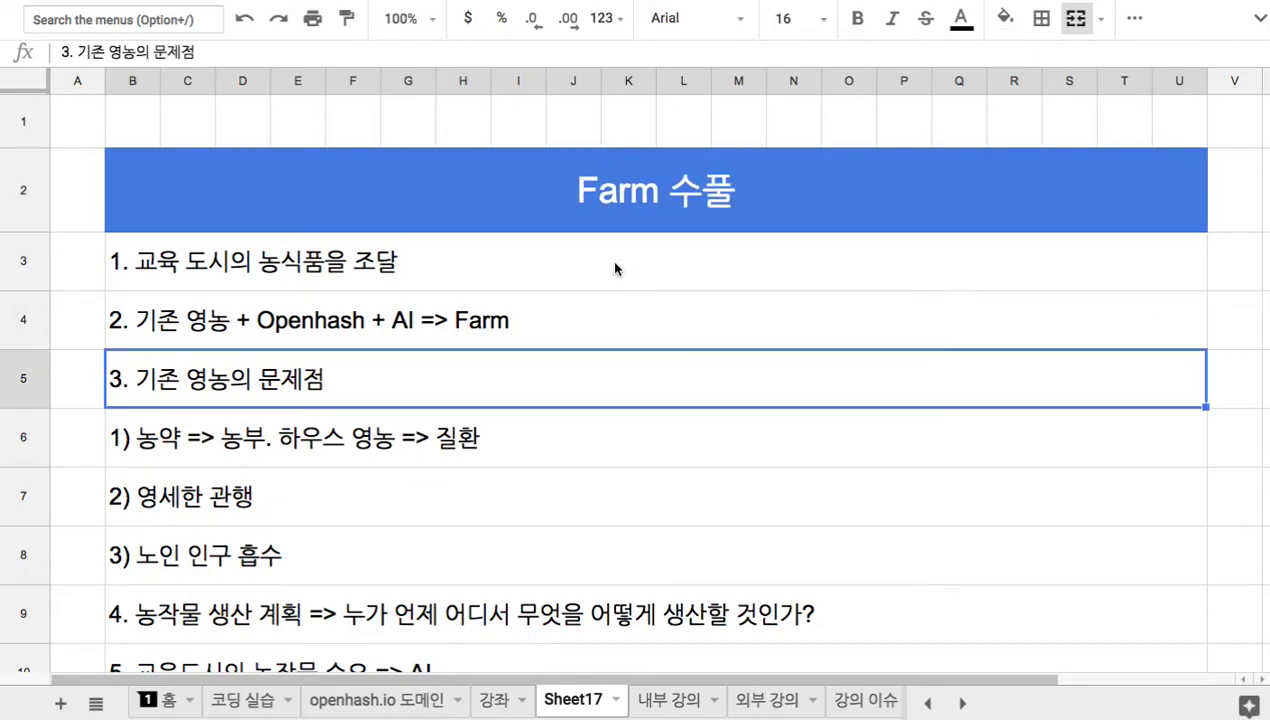
click(598, 217)
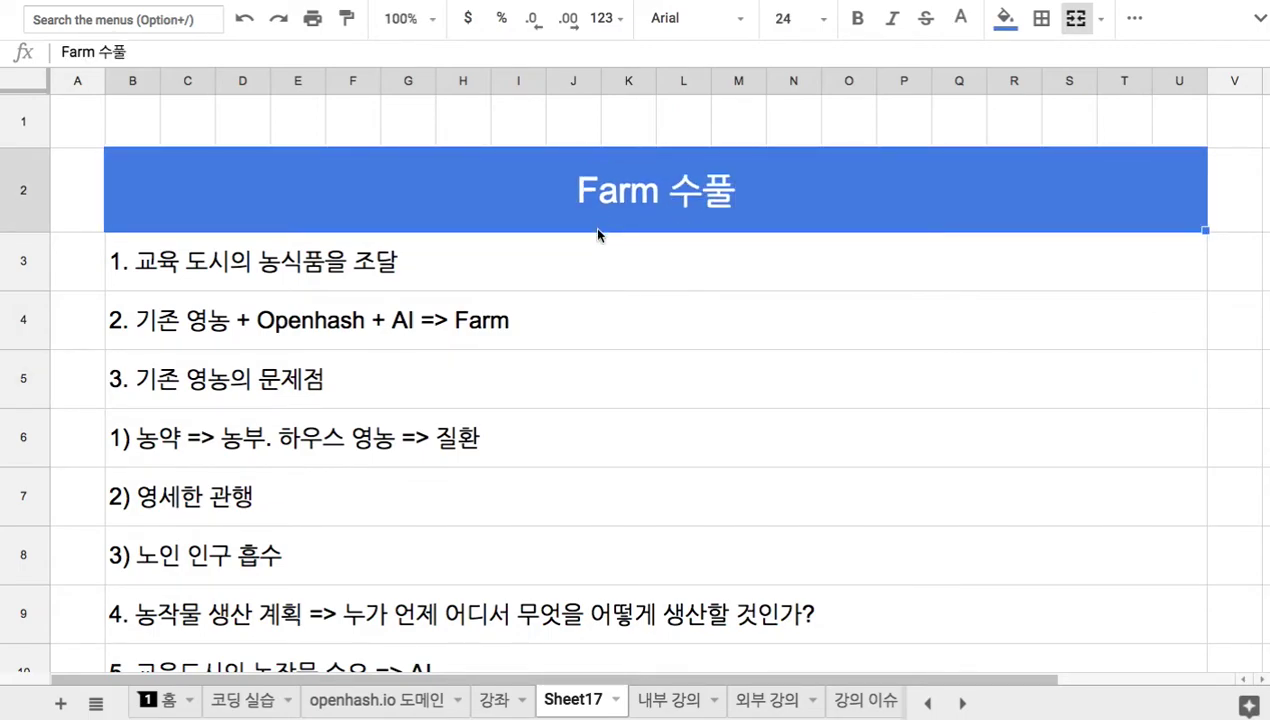
click(600, 248)
- Enter the eighth point "8. 생산지 => 제주도, 한국, 아세안, 기타 국가" in row 13
scroll(612, 264, down, 5)
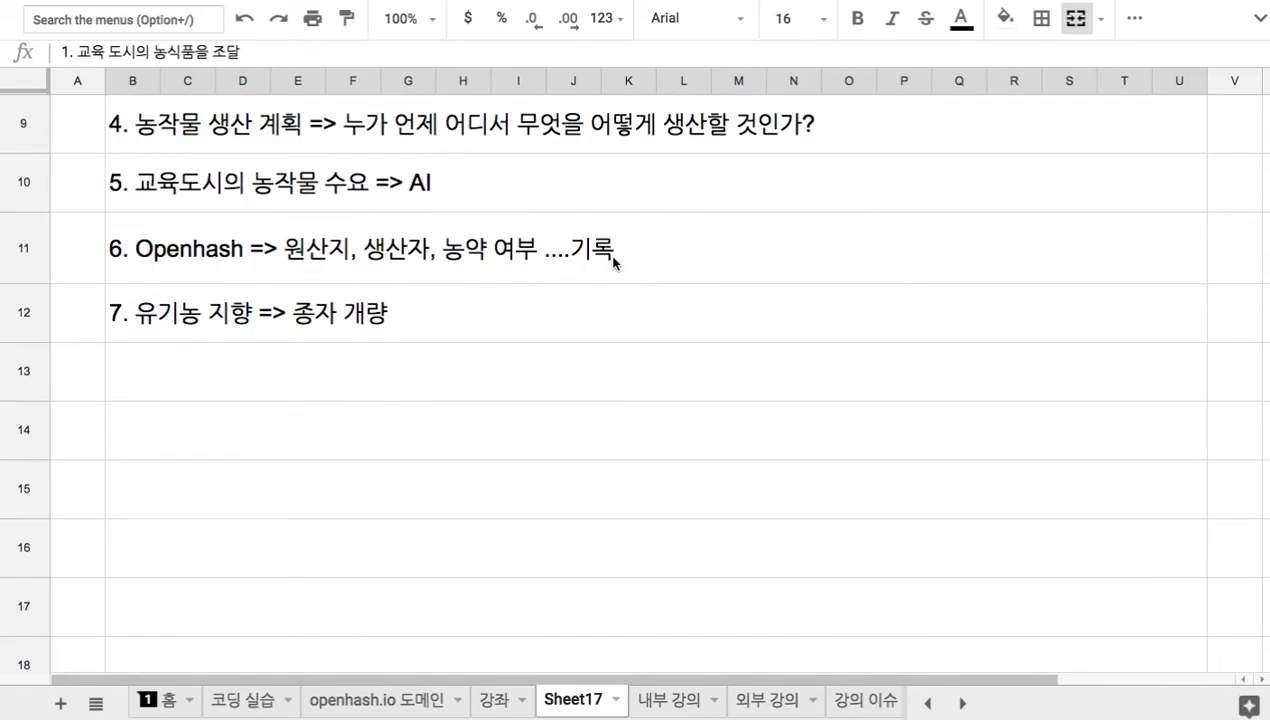
click(612, 387)
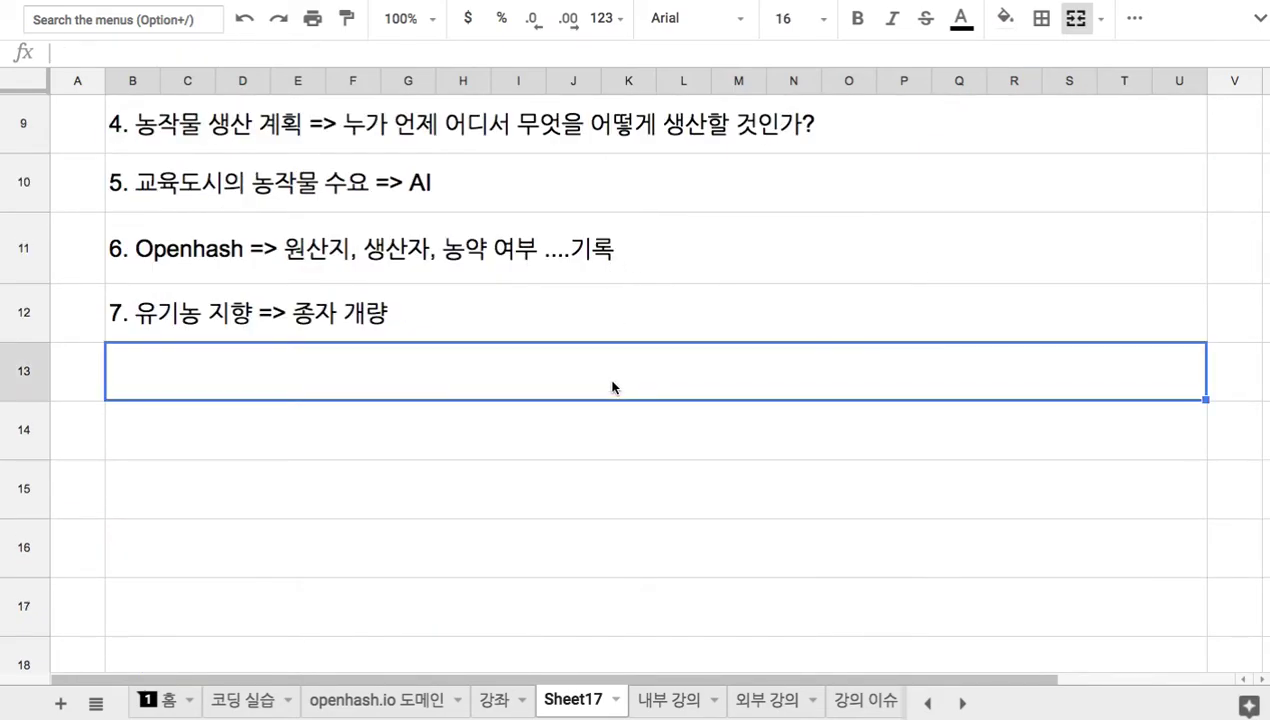
text(8. 생산지 => 제주도)
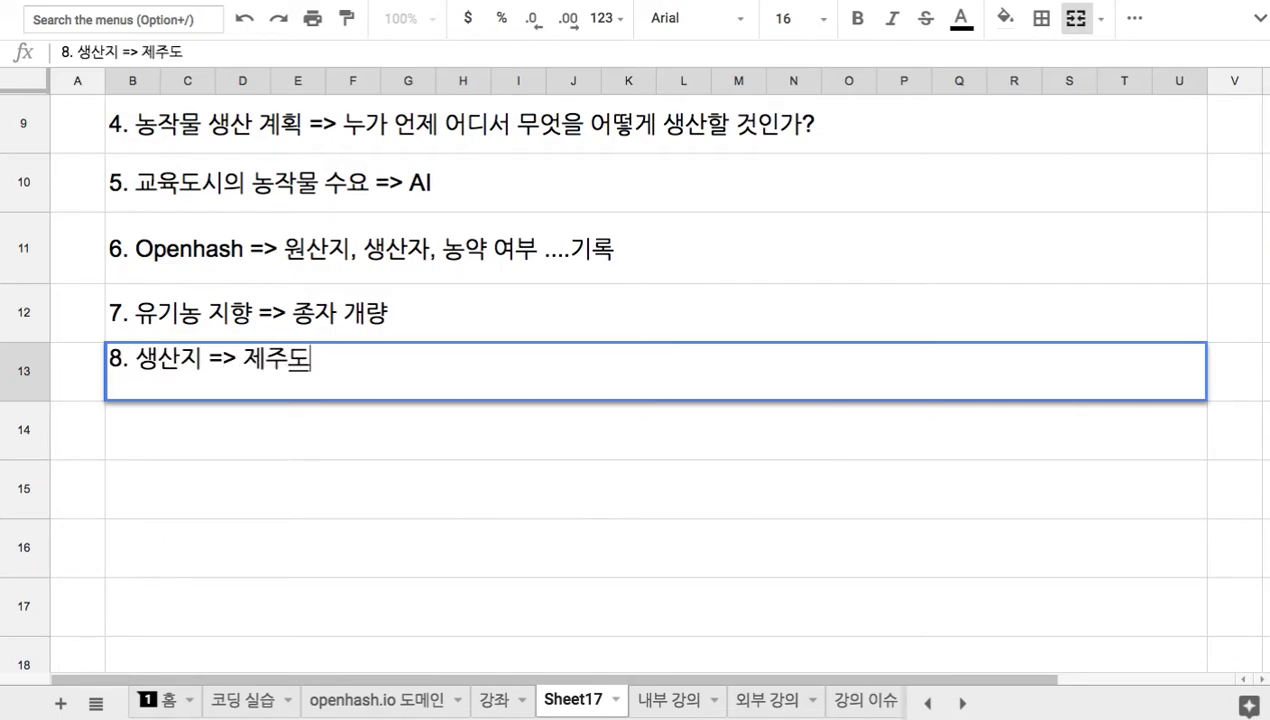
text(, 한구)
text(ㄱ)
text(, 한국,)
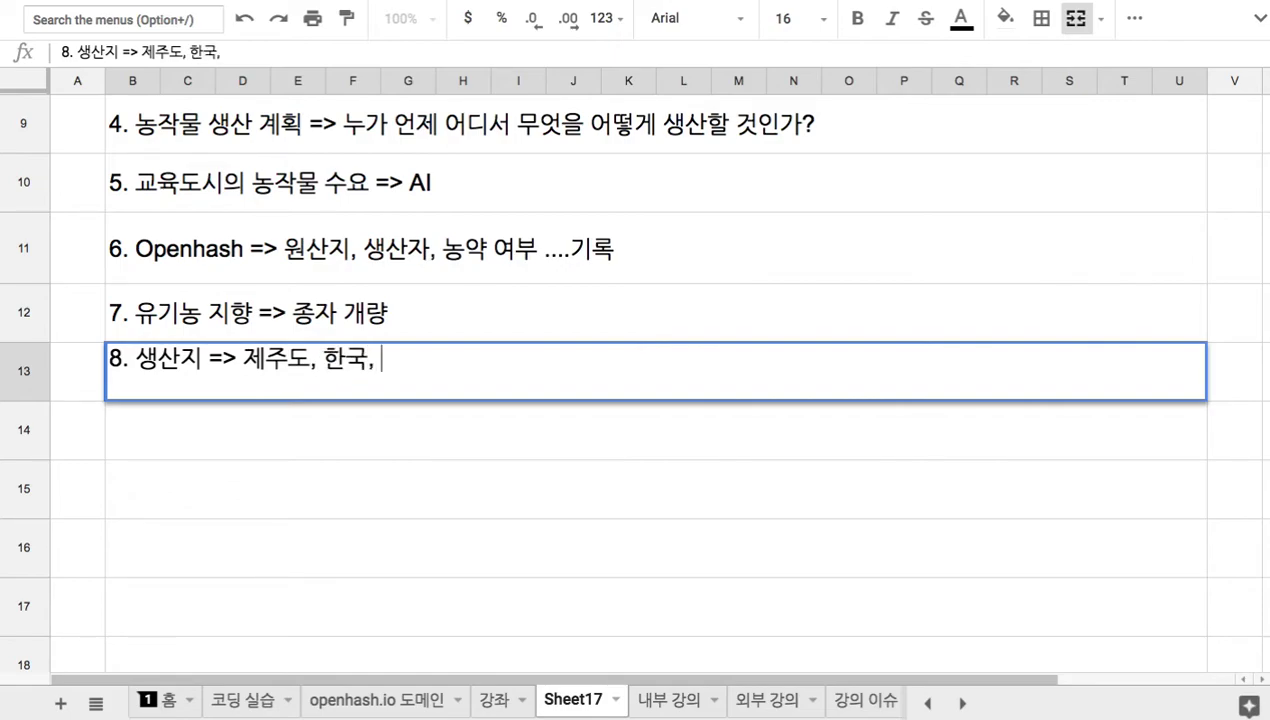
text(아세아)
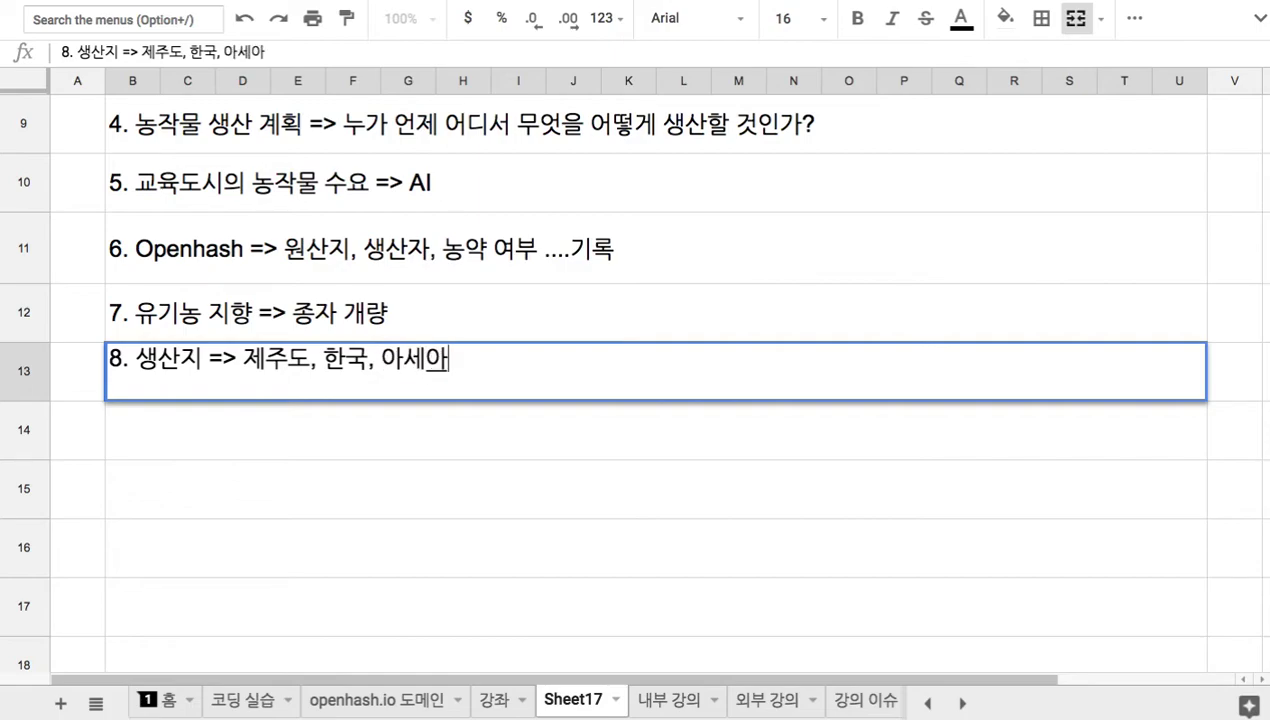
text(세안, ㄱㅣ타 국가)
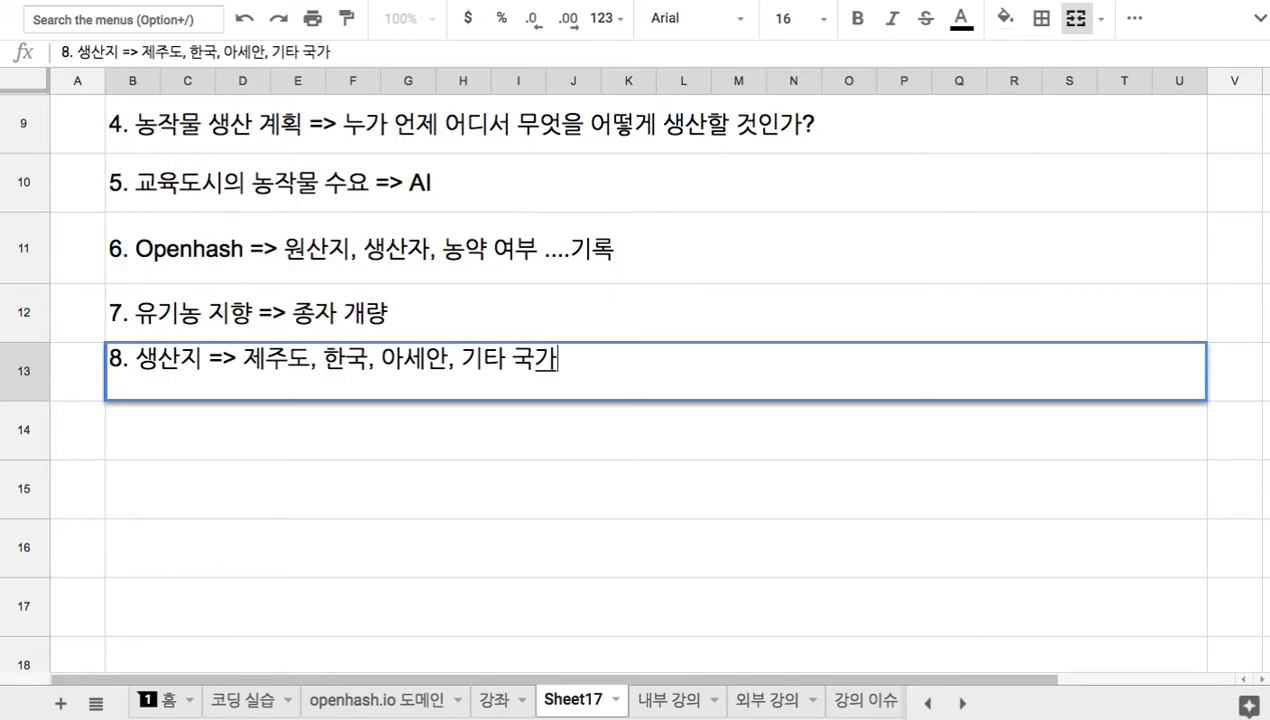
- Enter the ninth point "9. 중앙농작물관리시스템" in row 14
click(612, 428)
text(9)
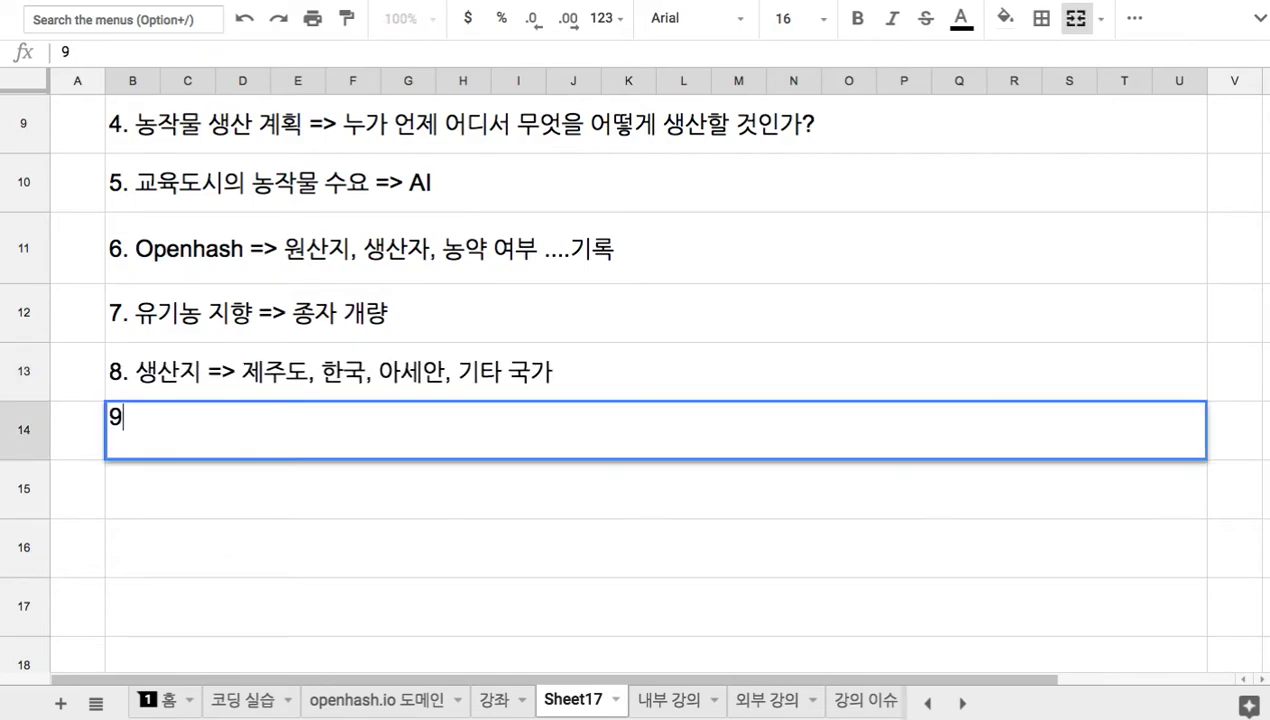
text(. 중앙노)
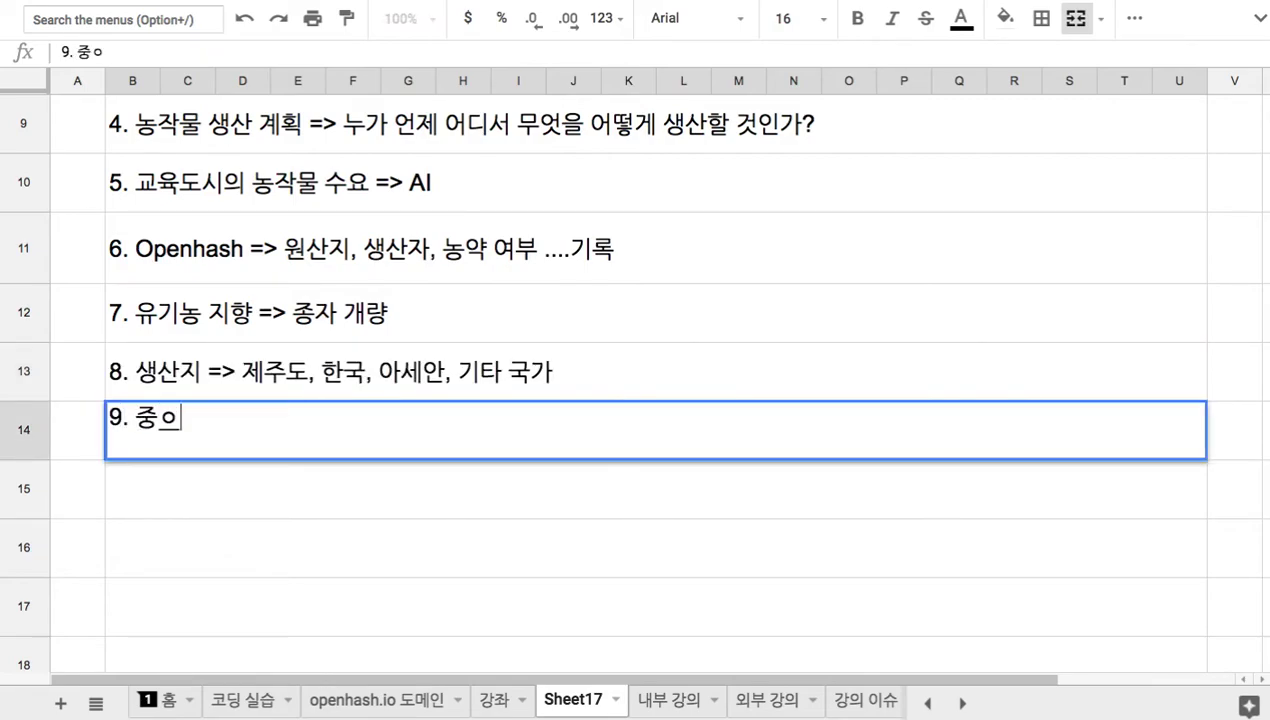
text(ㅇ작물관)
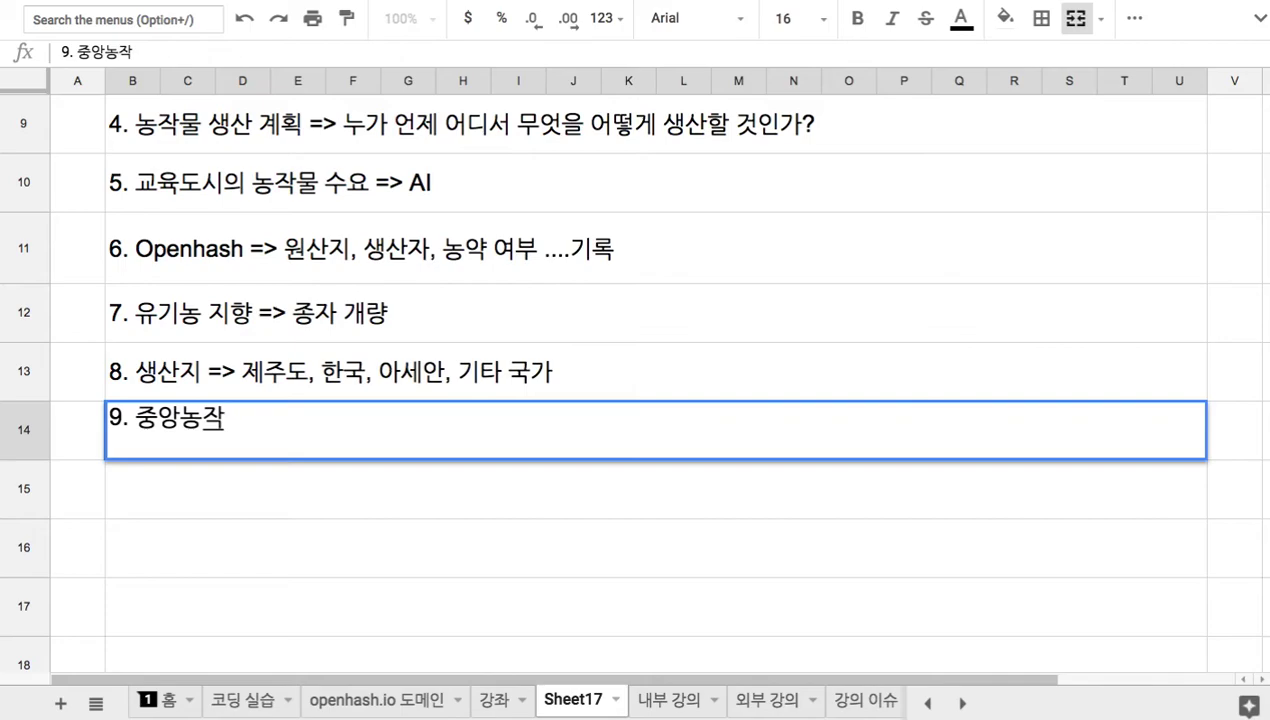
text(리싀ㅌ)
key(BackSpace)
key(BackSpace)
text(싀스템)
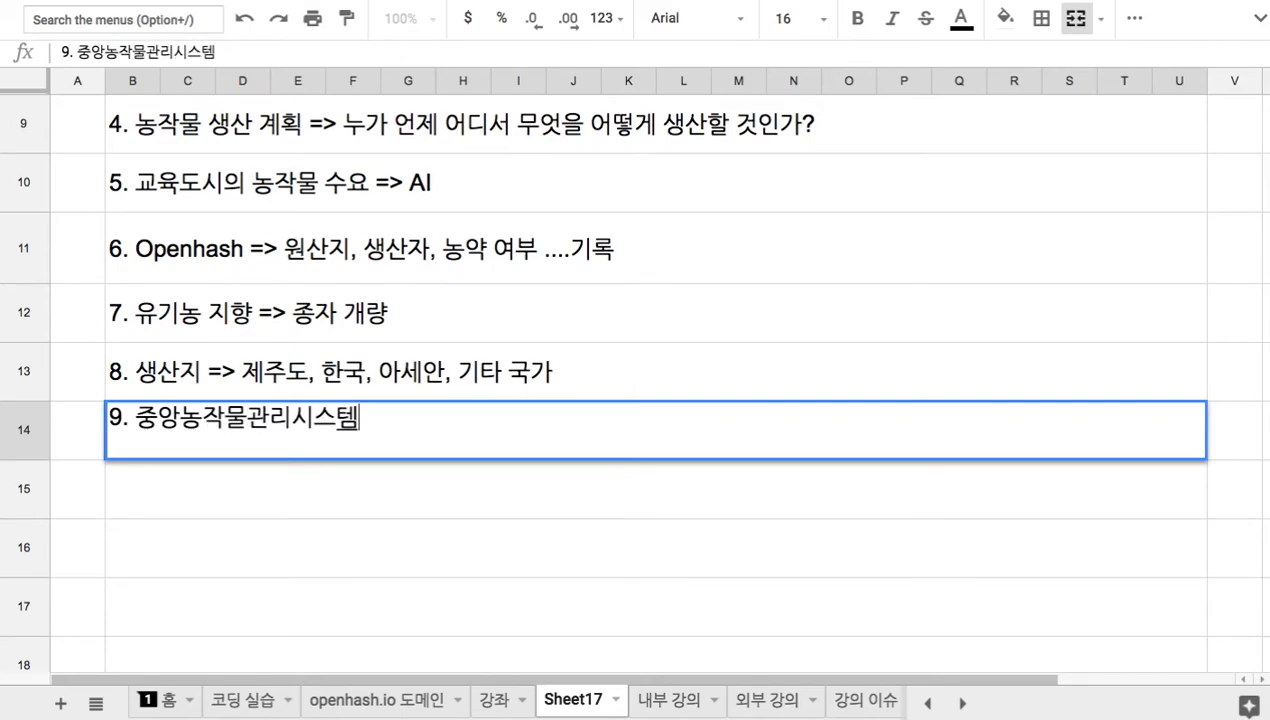
- Reword the ninth point in row 14 to read "9. 교육도시 농작물 관리 시스템"
click(296, 420)
click(182, 420)
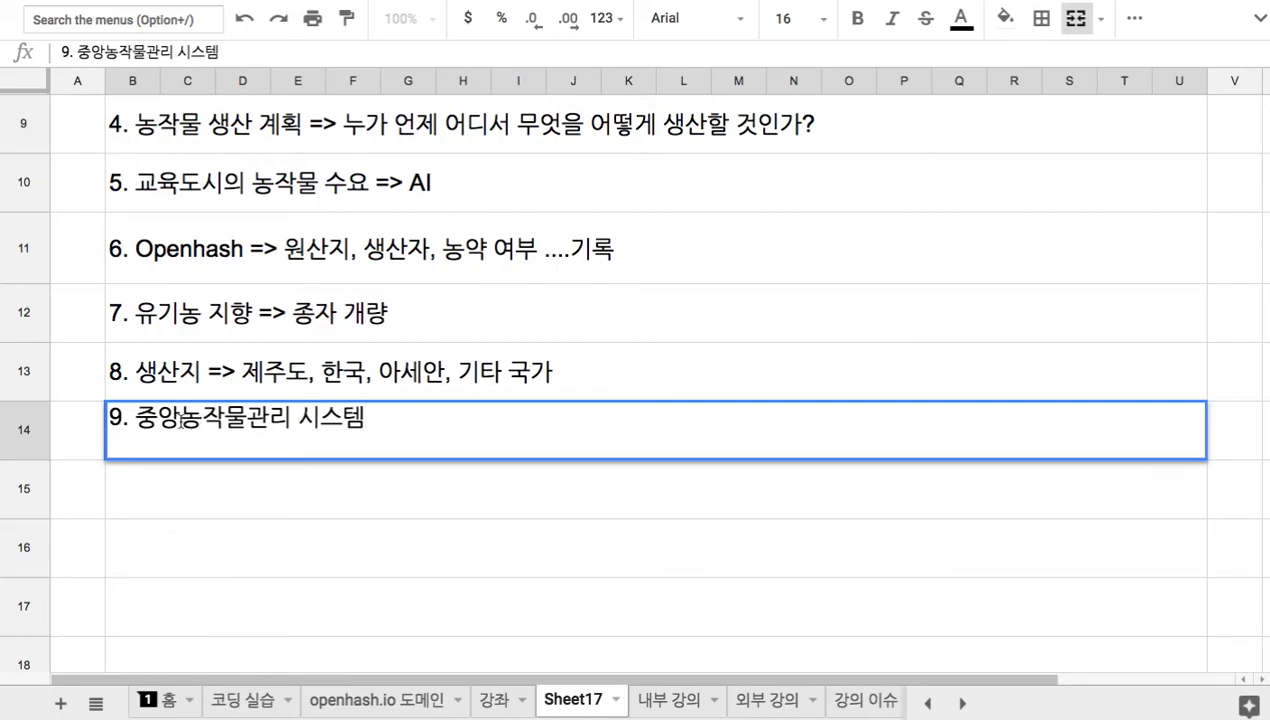
click(252, 420)
double_click(158, 418)
text(도시)
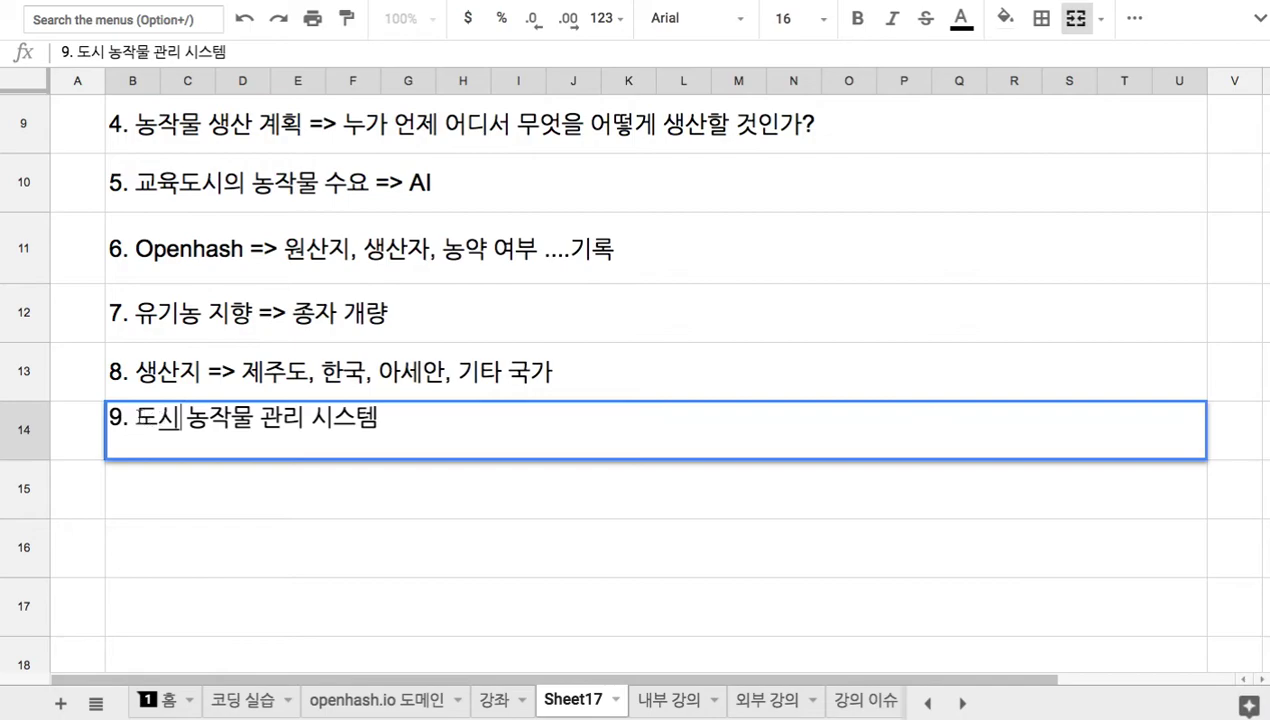
click(136, 418)
text(교)
text(육)
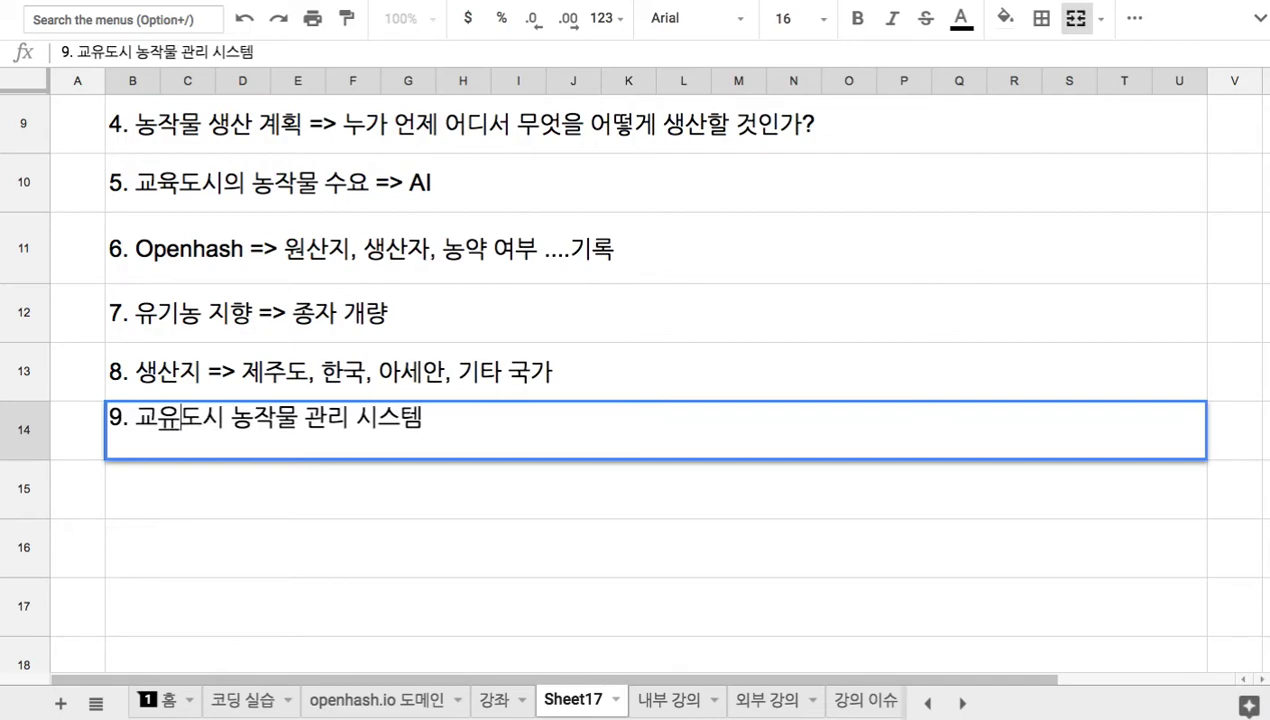
- Append "을 코딩" to the end of the ninth point in row 14
click(423, 421)
text(을 코딩)
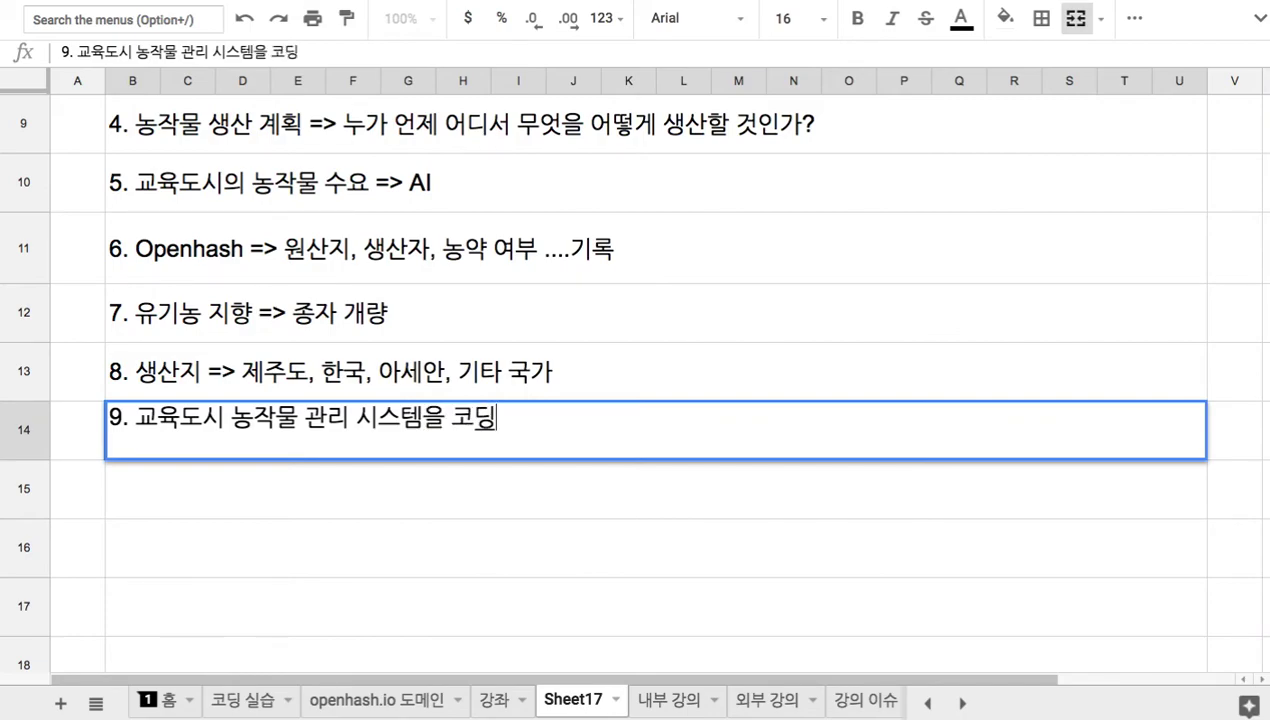
click(390, 374)
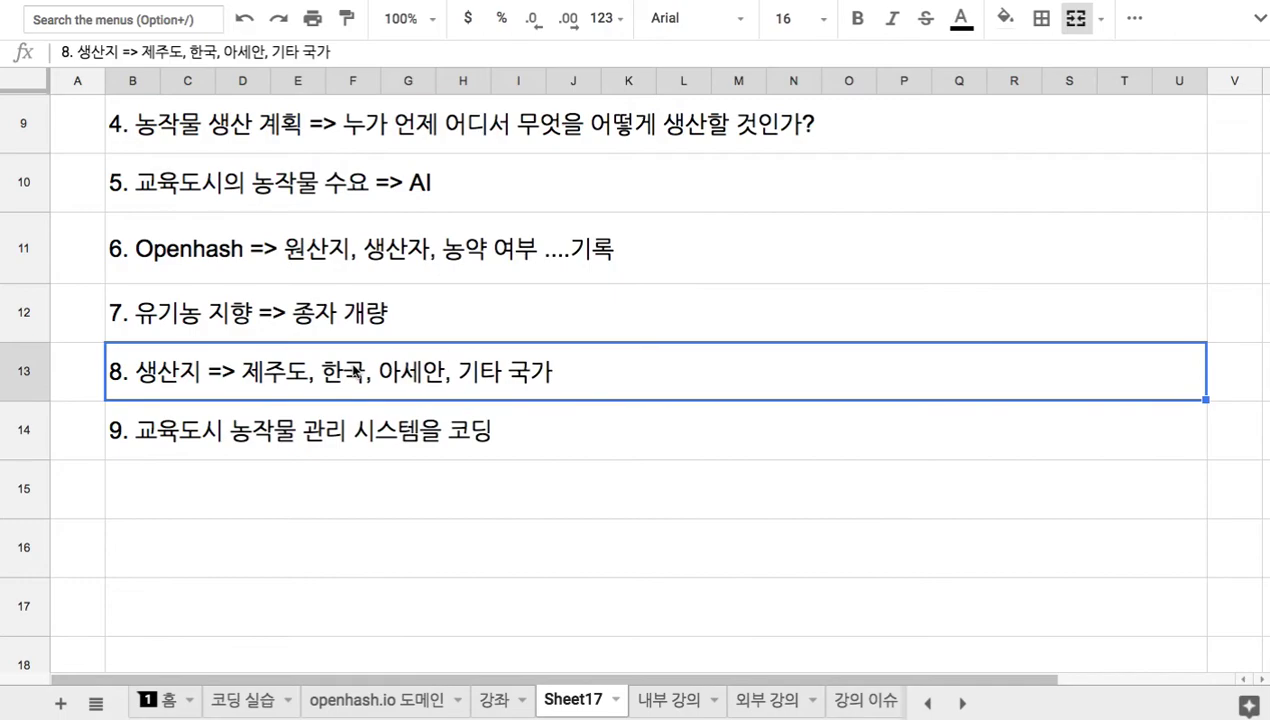
scroll(355, 372, up, 5)
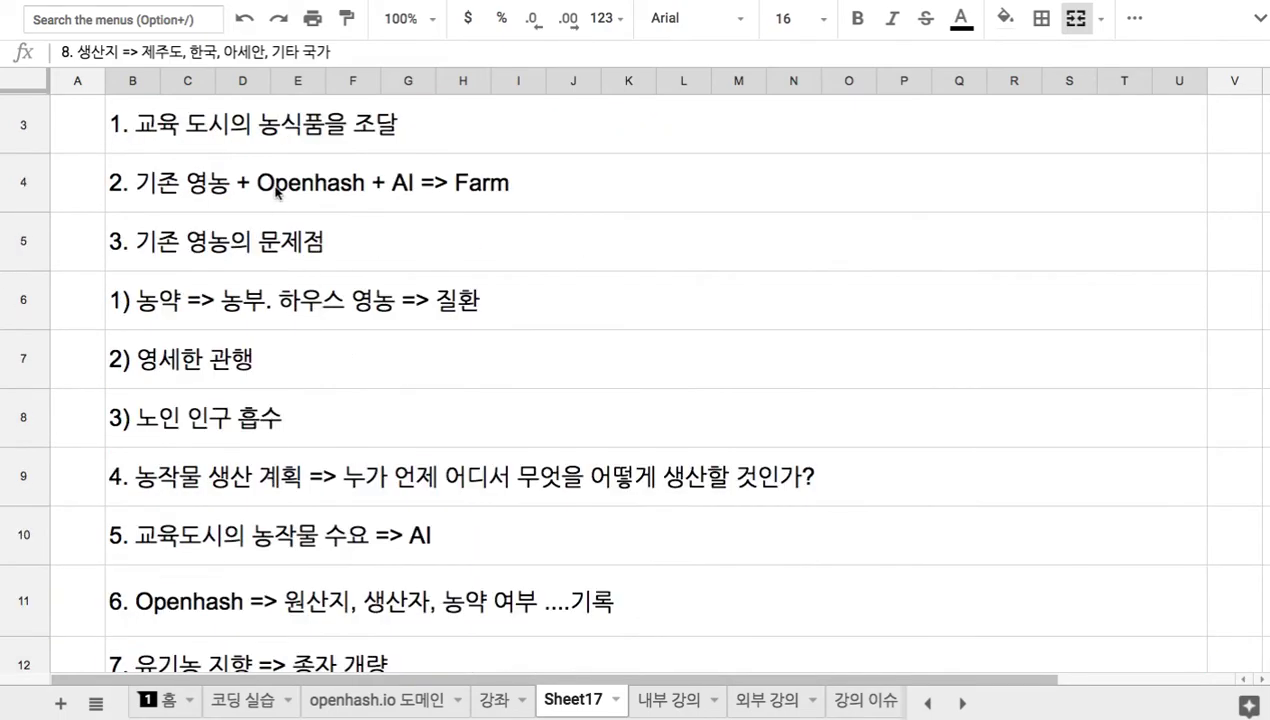
shift+click(296, 166)
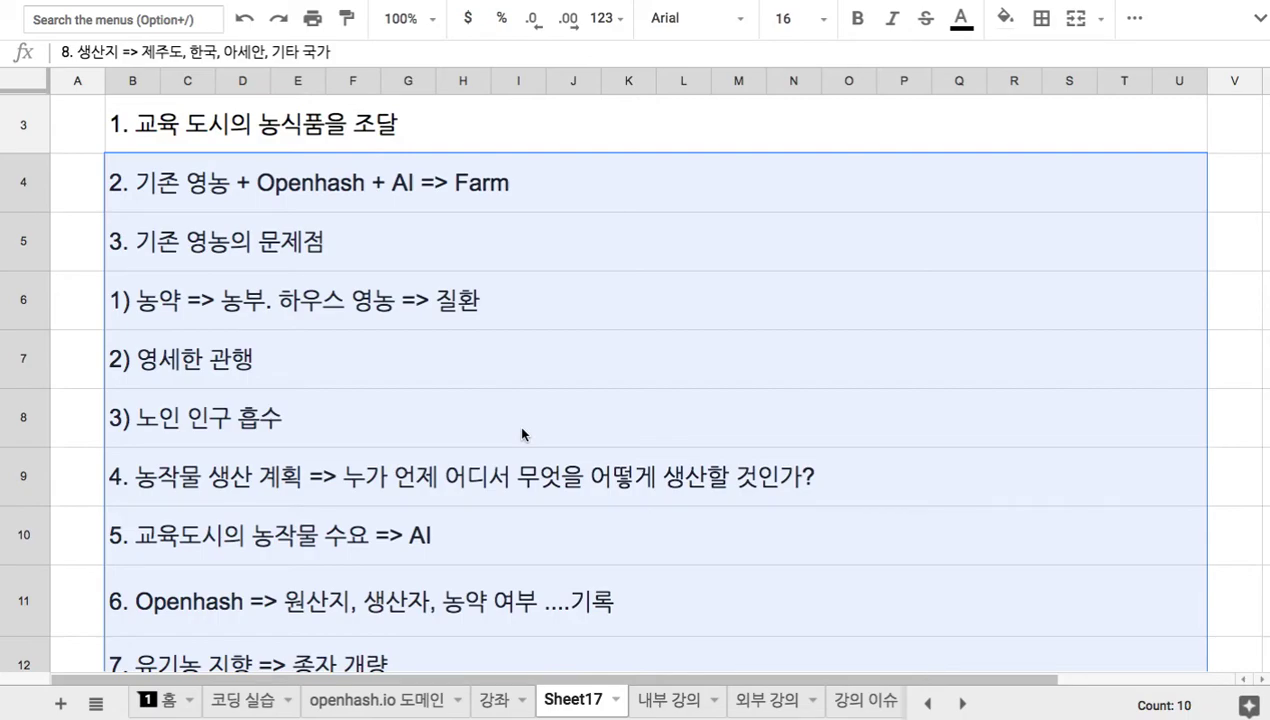
scroll(521, 430, down, 2)
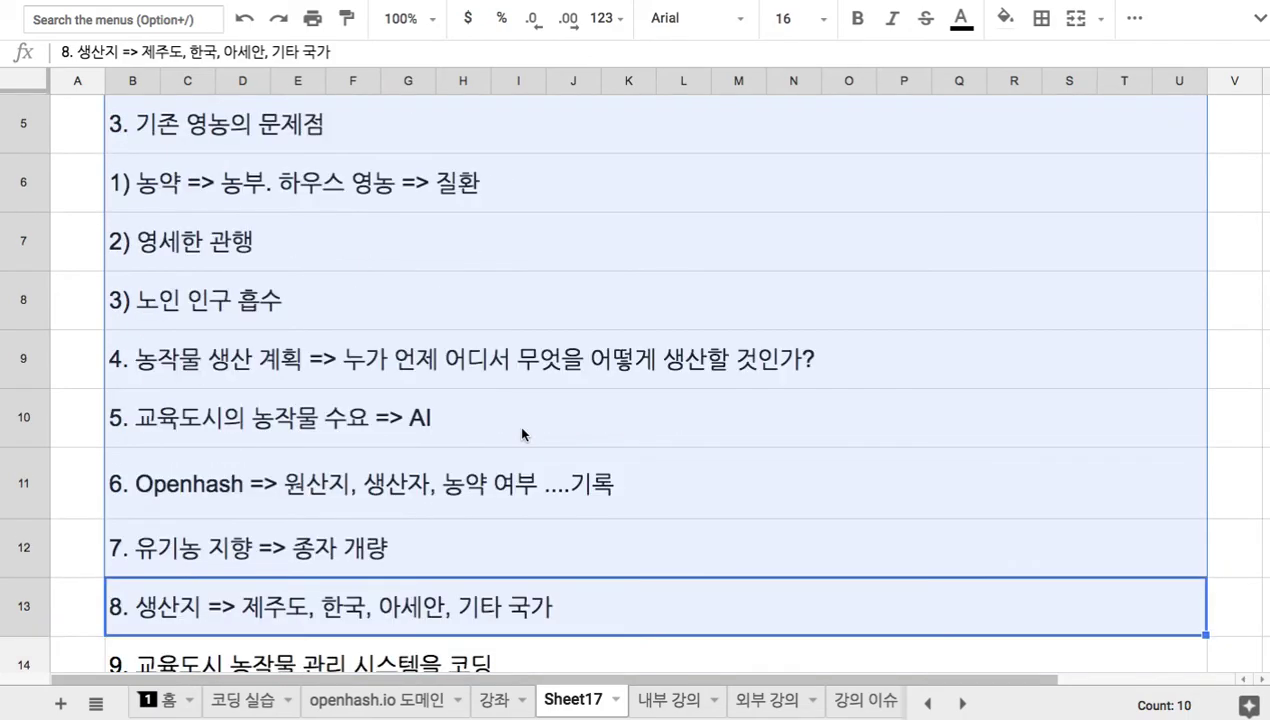
scroll(521, 434, down, 5)
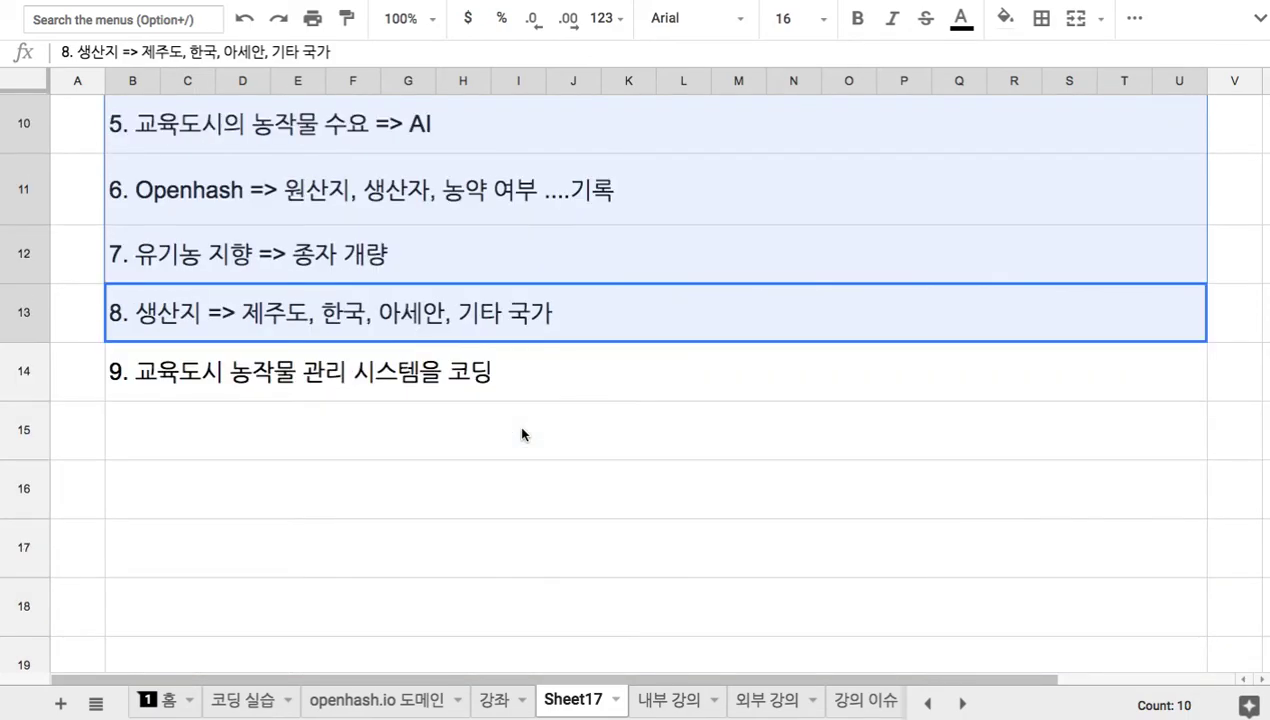
- Enter the tenth point "10. 신선한 먹거리를 저렴하게 조달할 합리적 방안 수립" in row 15
click(521, 432)
text(10. )
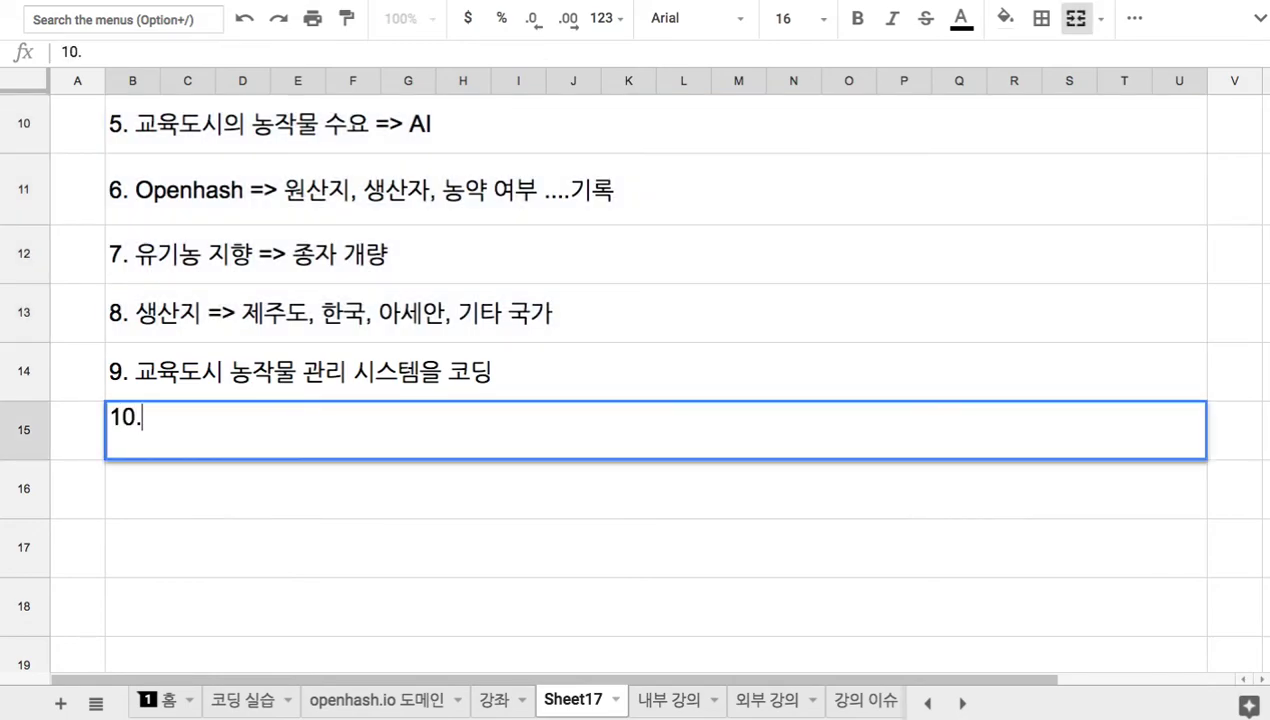
text(신선)
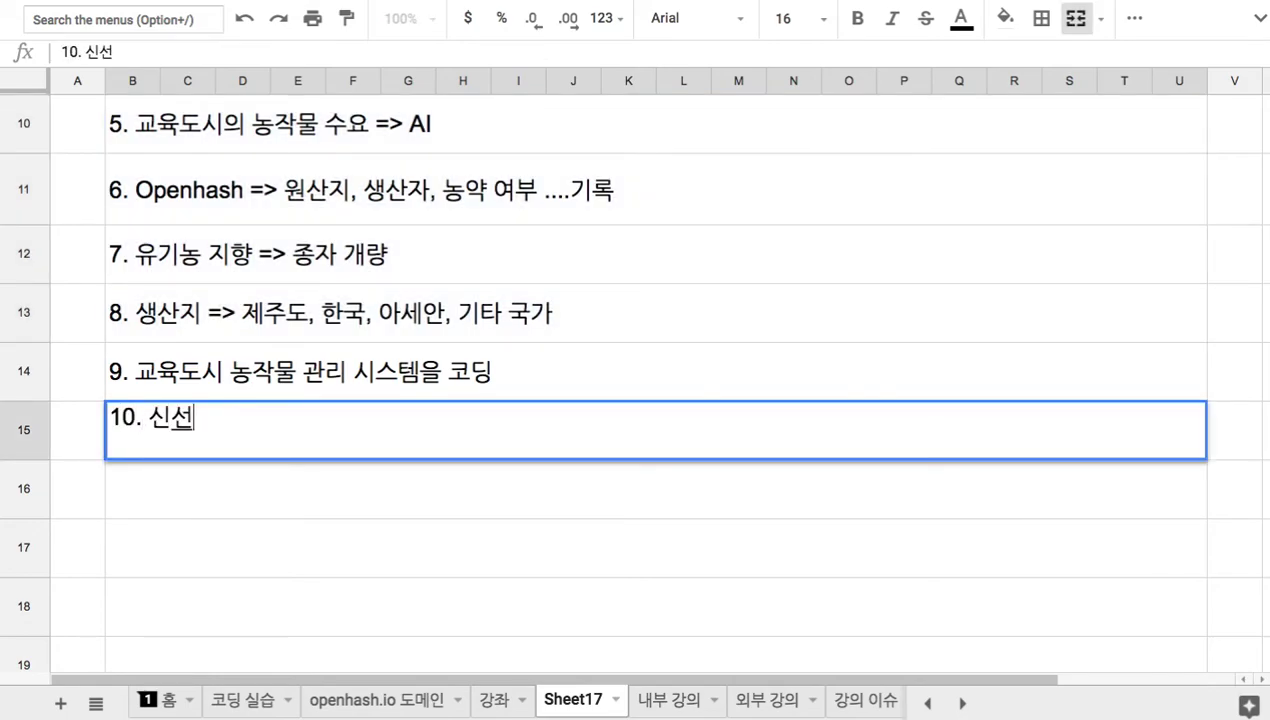
text(한 먹)
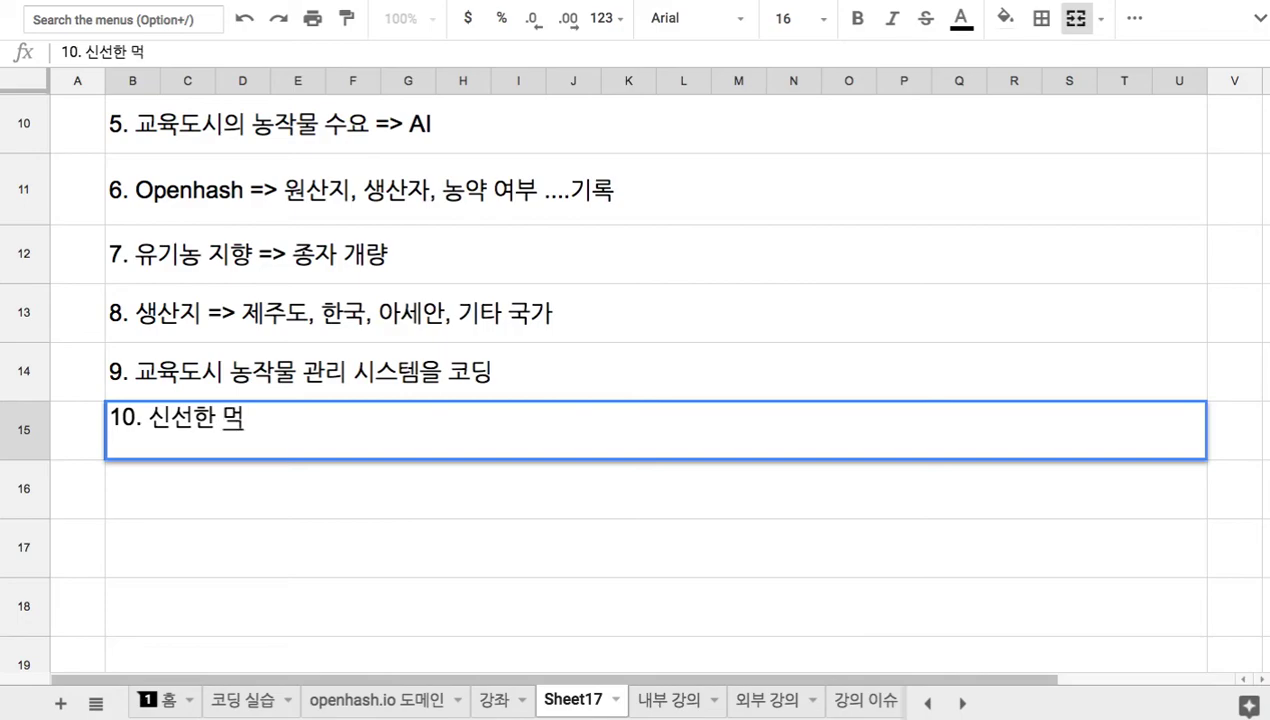
text(거리를)
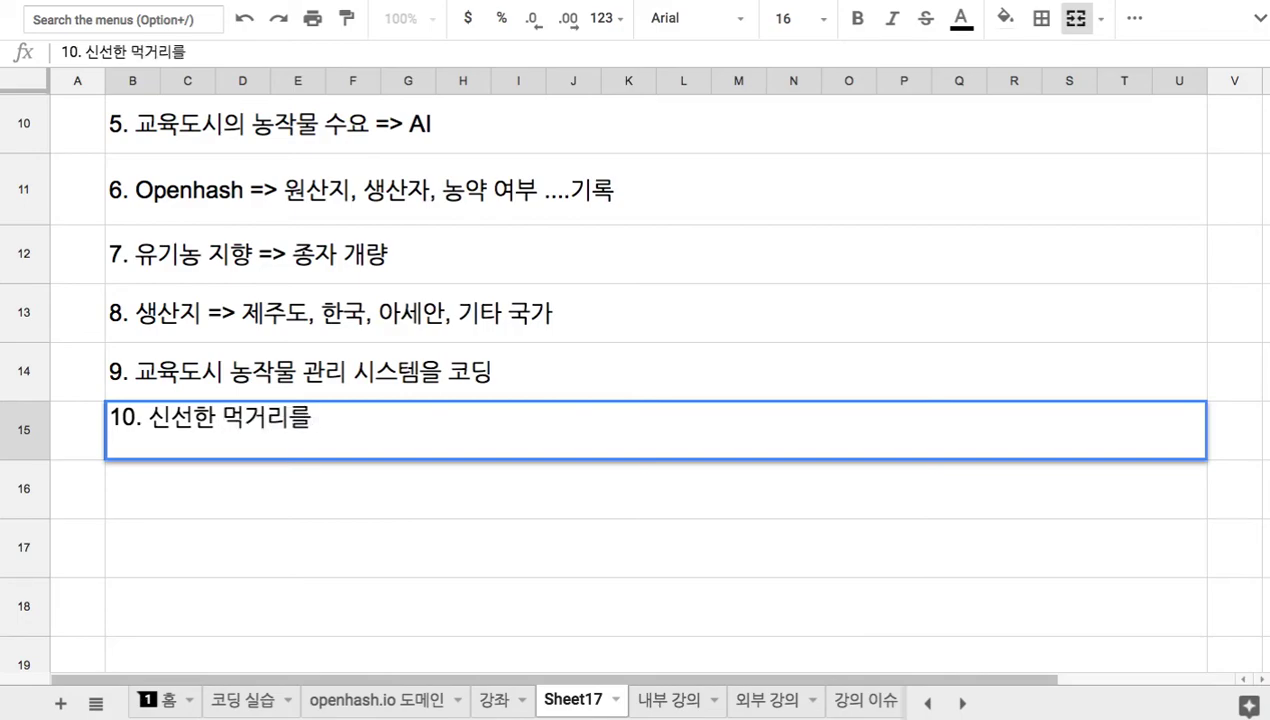
text( 저렴하게)
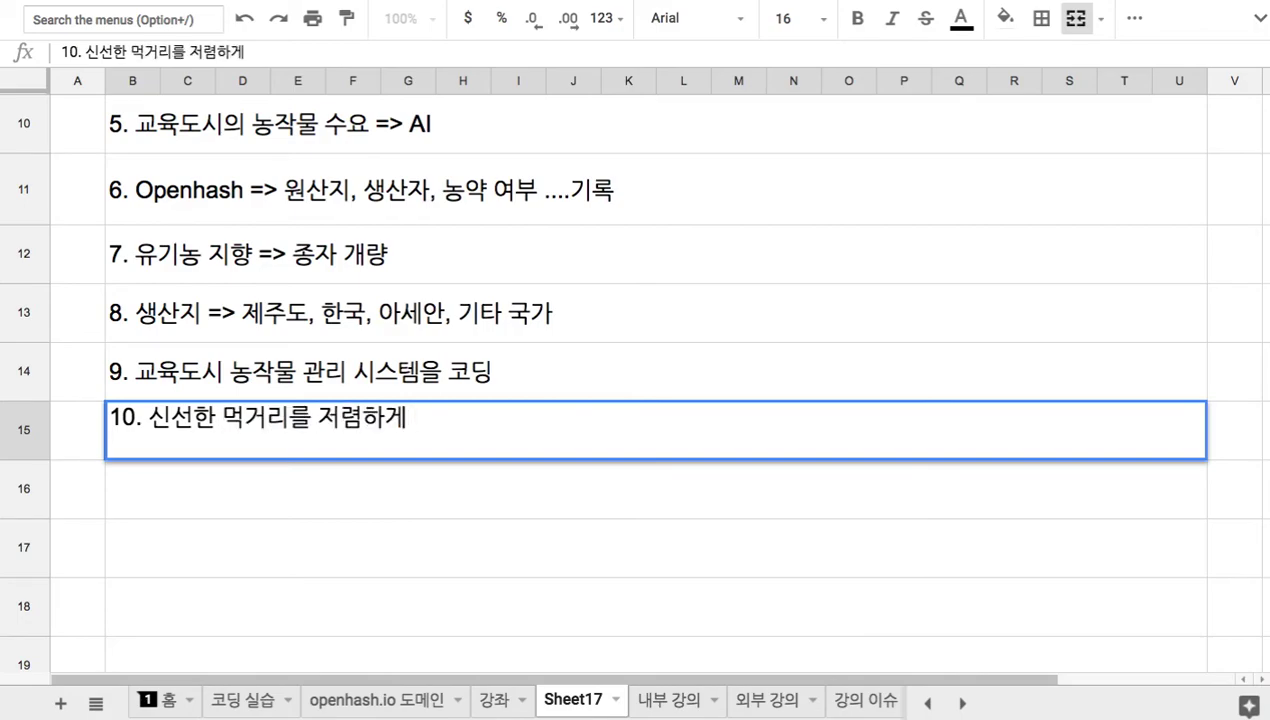
text( 조달할 합릴)
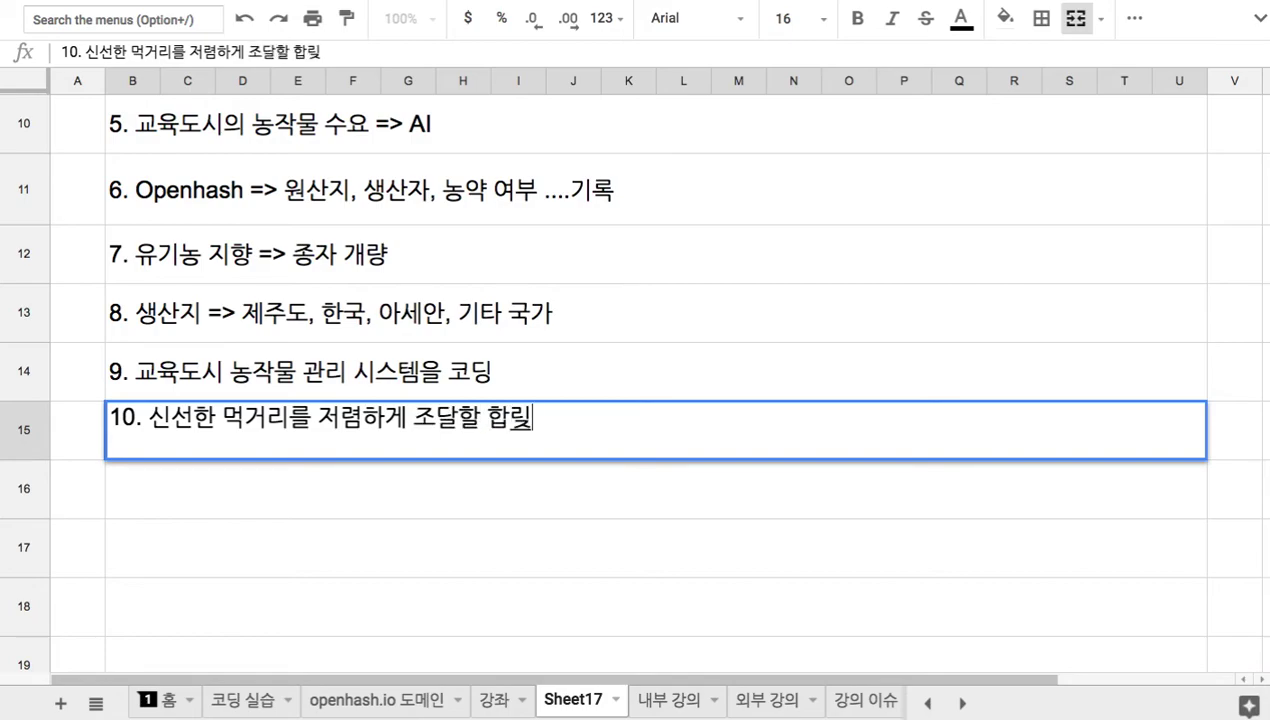
text(적 방안)
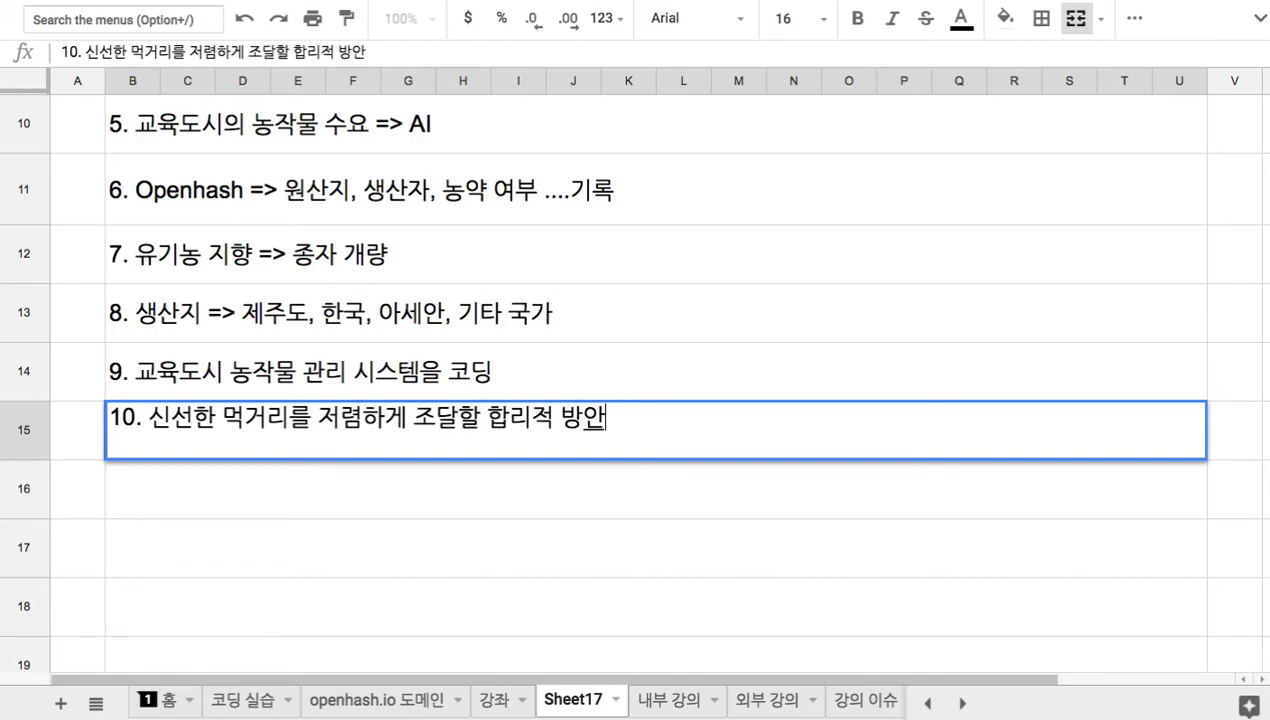
text( 수립)
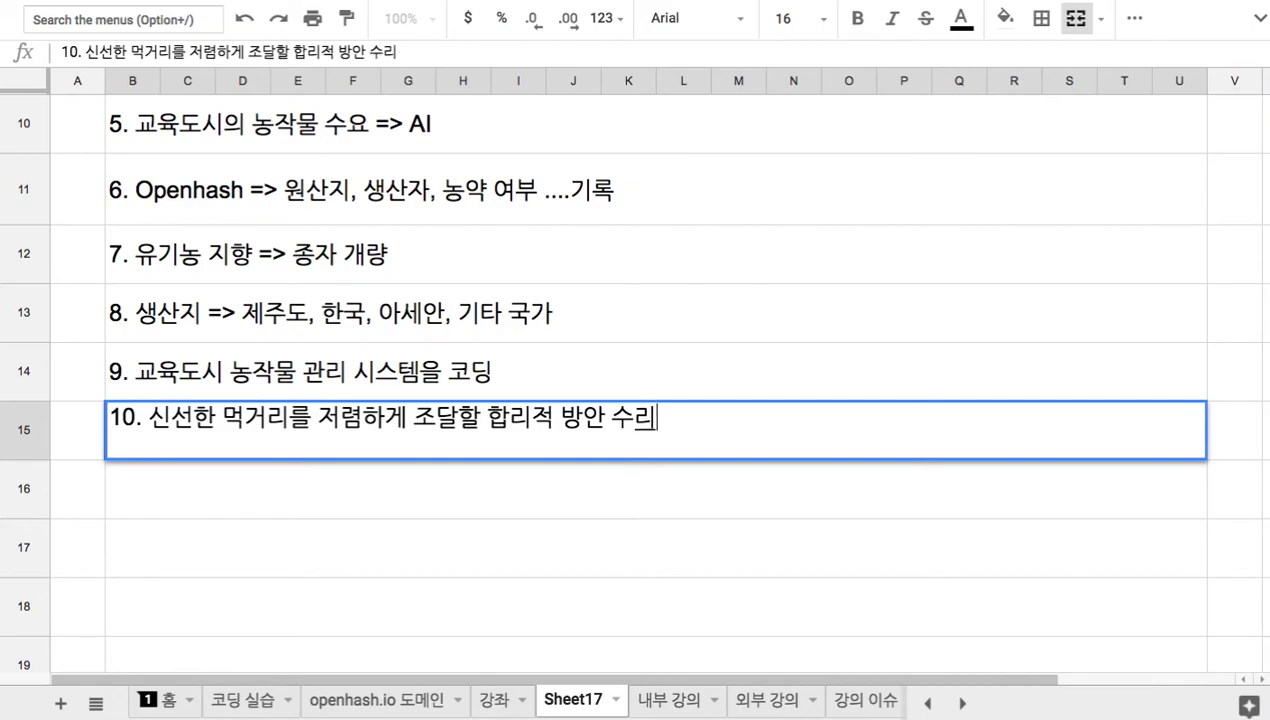
click(535, 366)
- Review the outline from the "Farm 수풀" heading down through the tenth point and back to the farming problems
scroll(535, 366, up, 5)
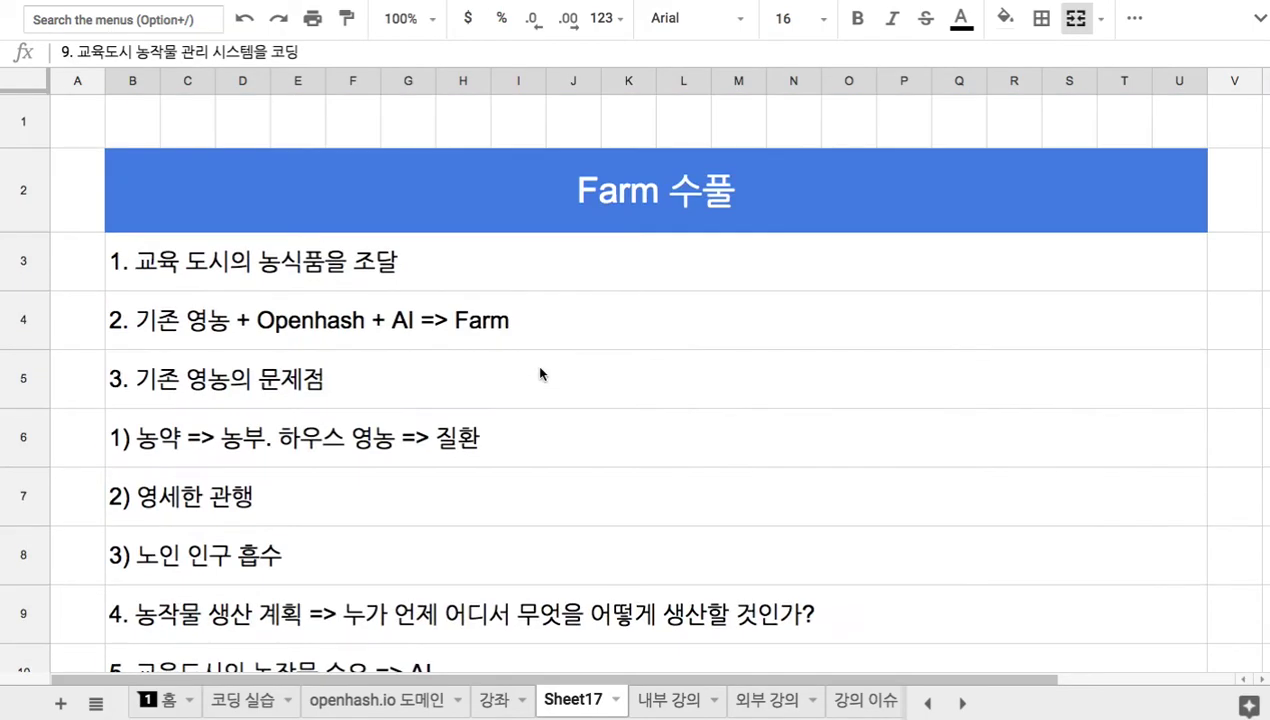
click(615, 225)
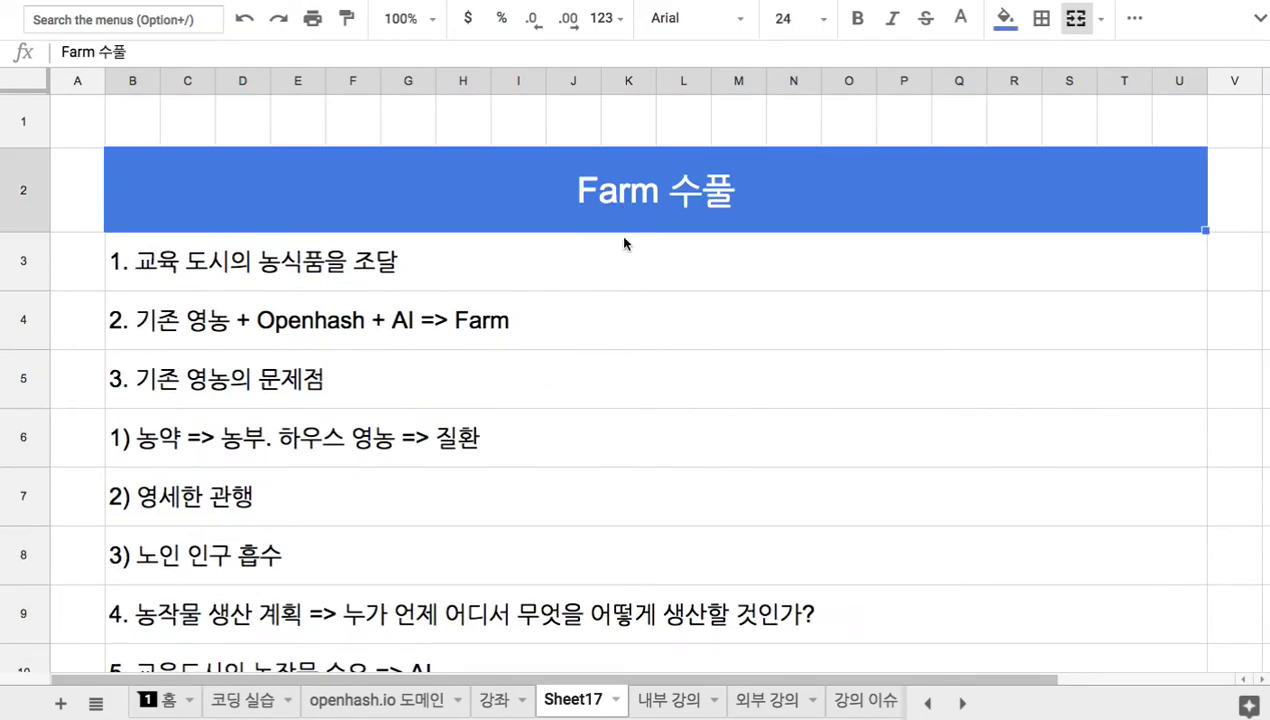
click(647, 286)
scroll(647, 288, down, 2)
scroll(647, 292, down, 1)
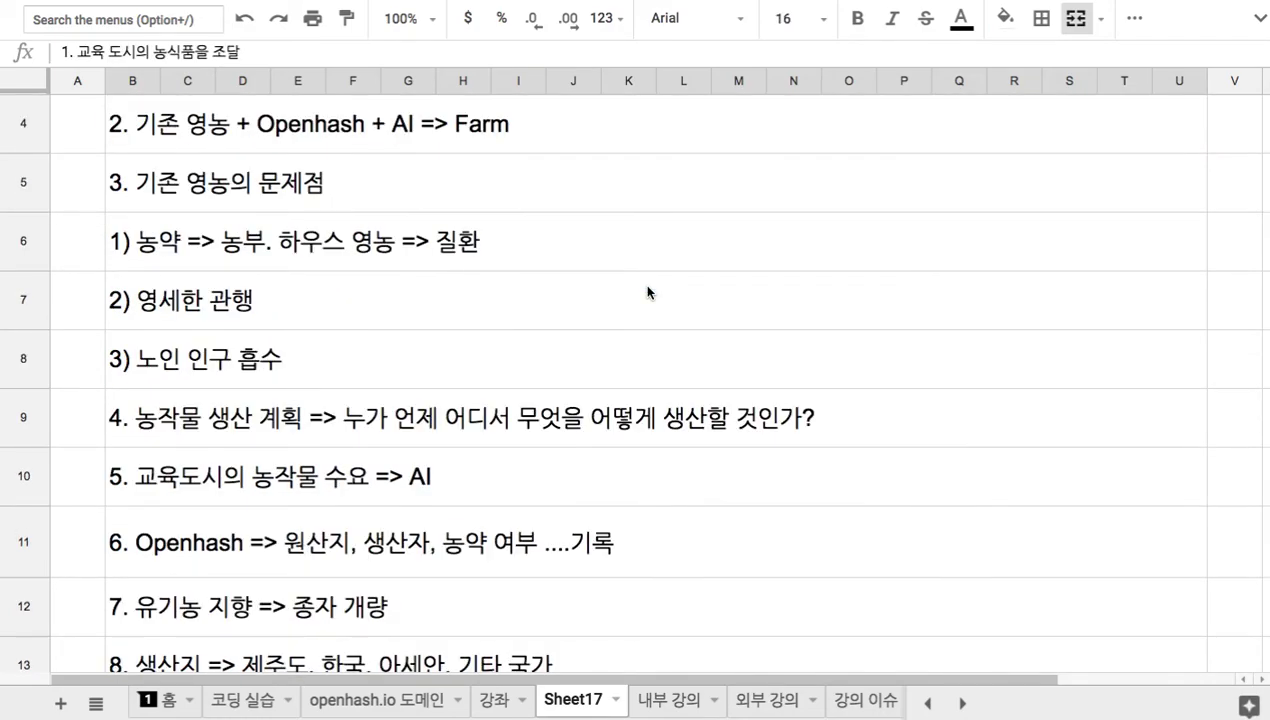
scroll(647, 292, down, 6)
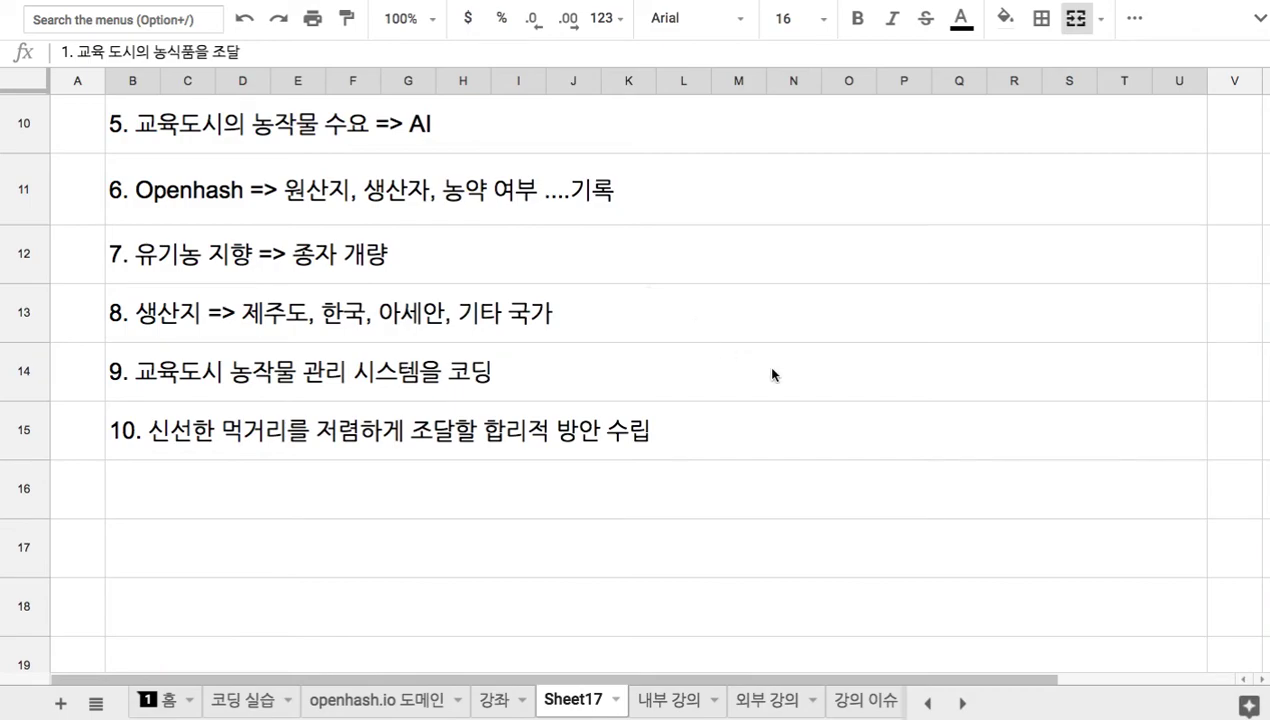
click(684, 447)
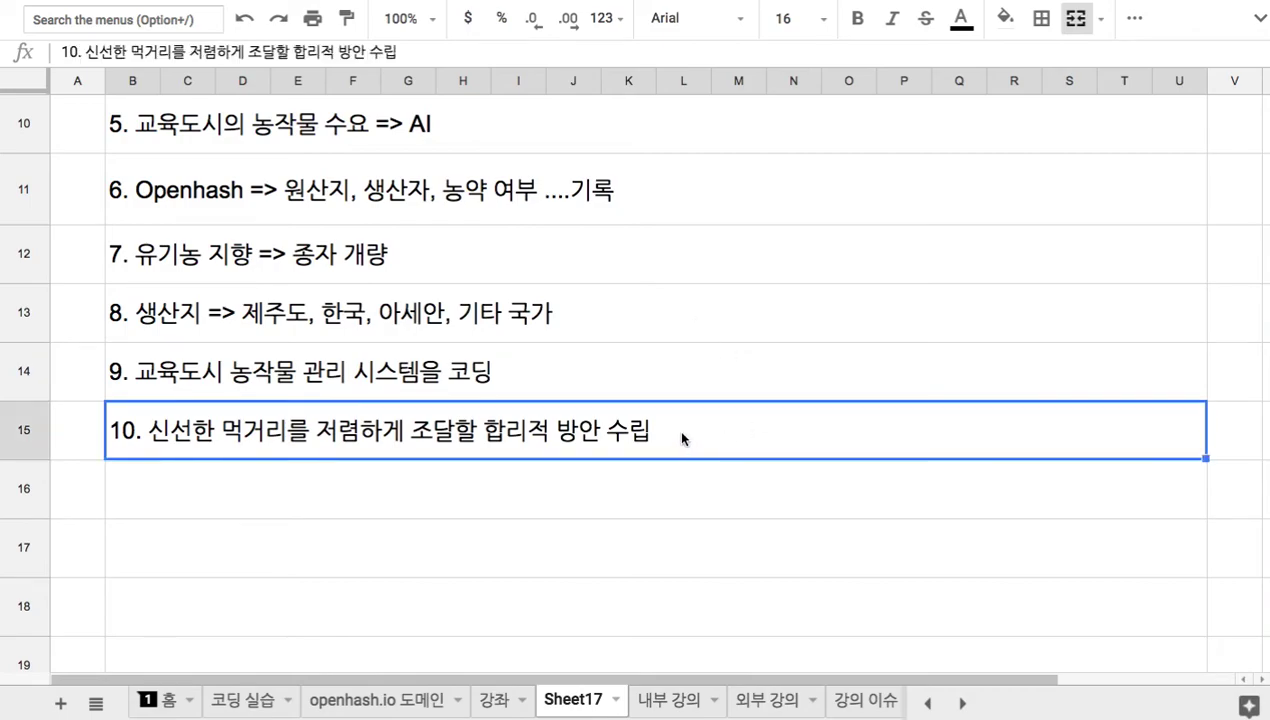
click(612, 336)
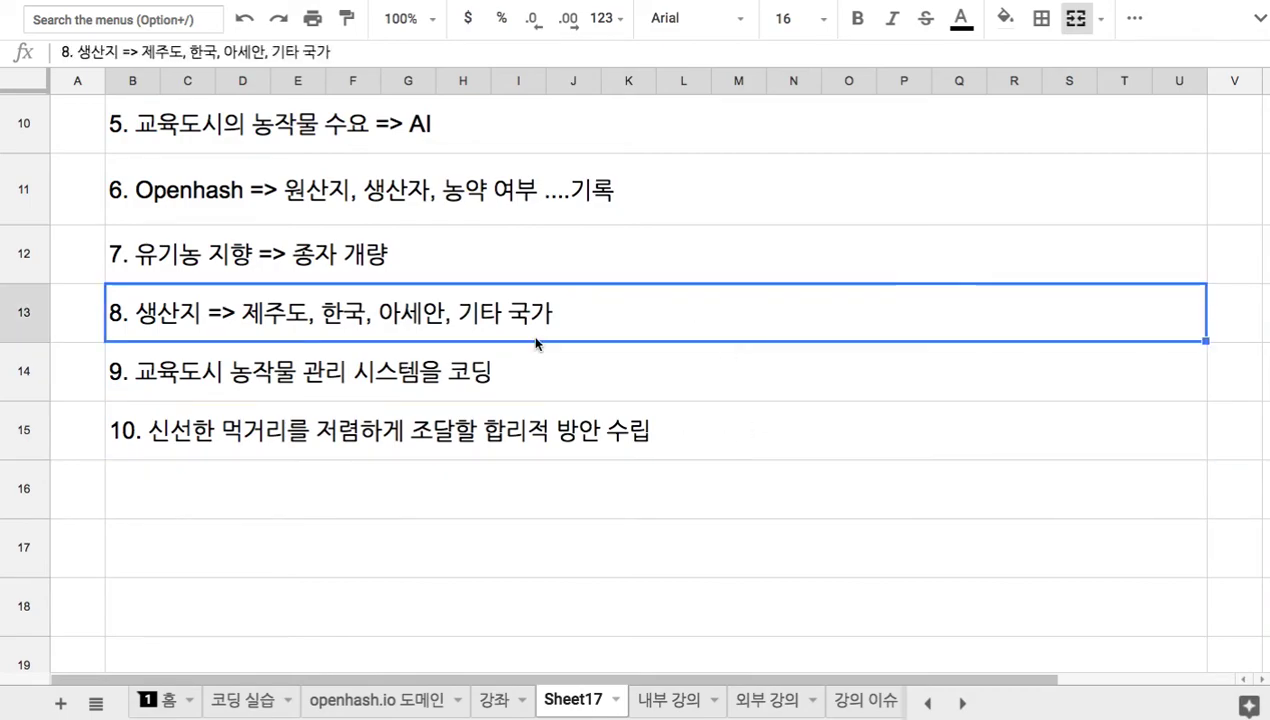
scroll(535, 343, up, 3)
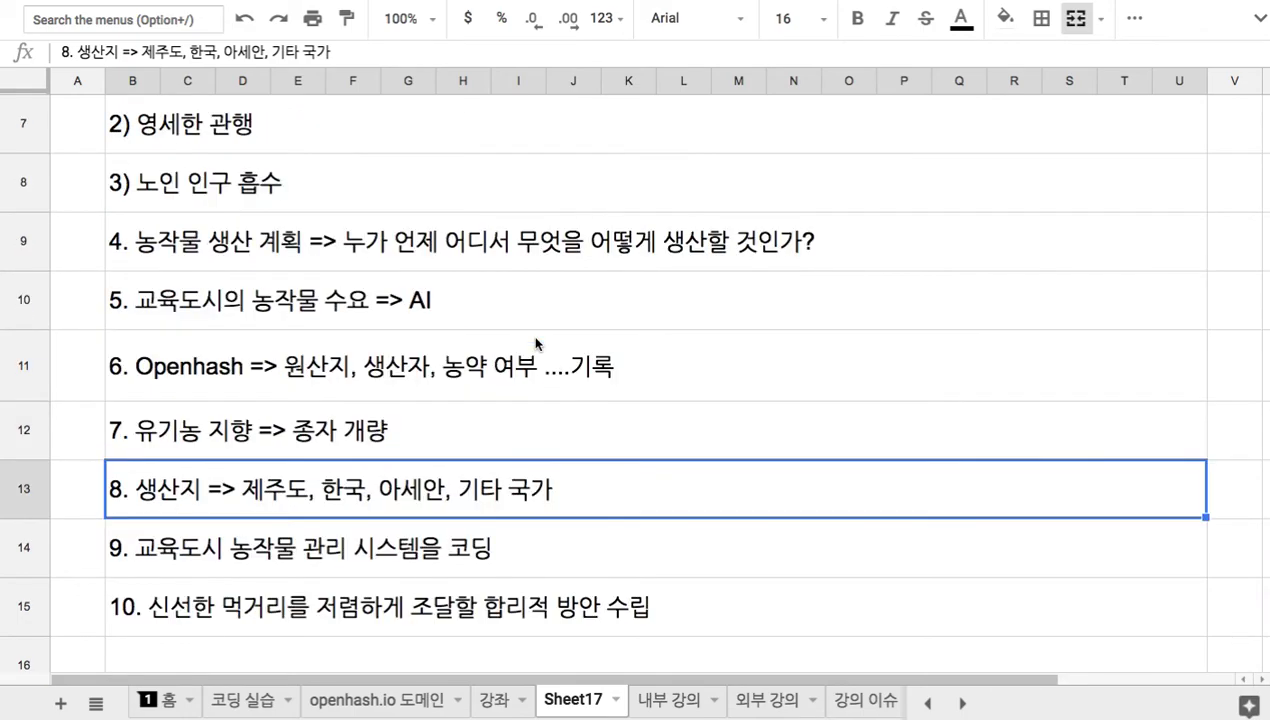
scroll(535, 343, up, 2)
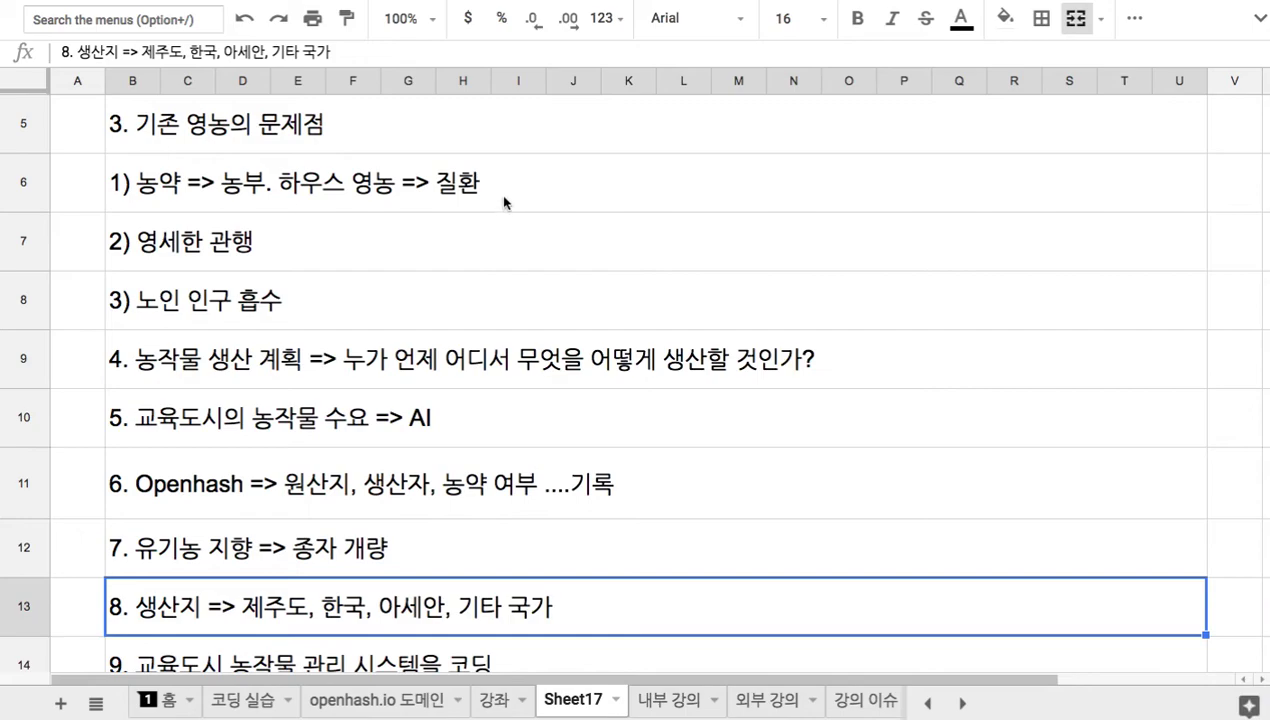
- Examine the farming problems in rows 6 to 8, the Openhash record items in row 11, and the heading
drag(505, 201, 503, 240)
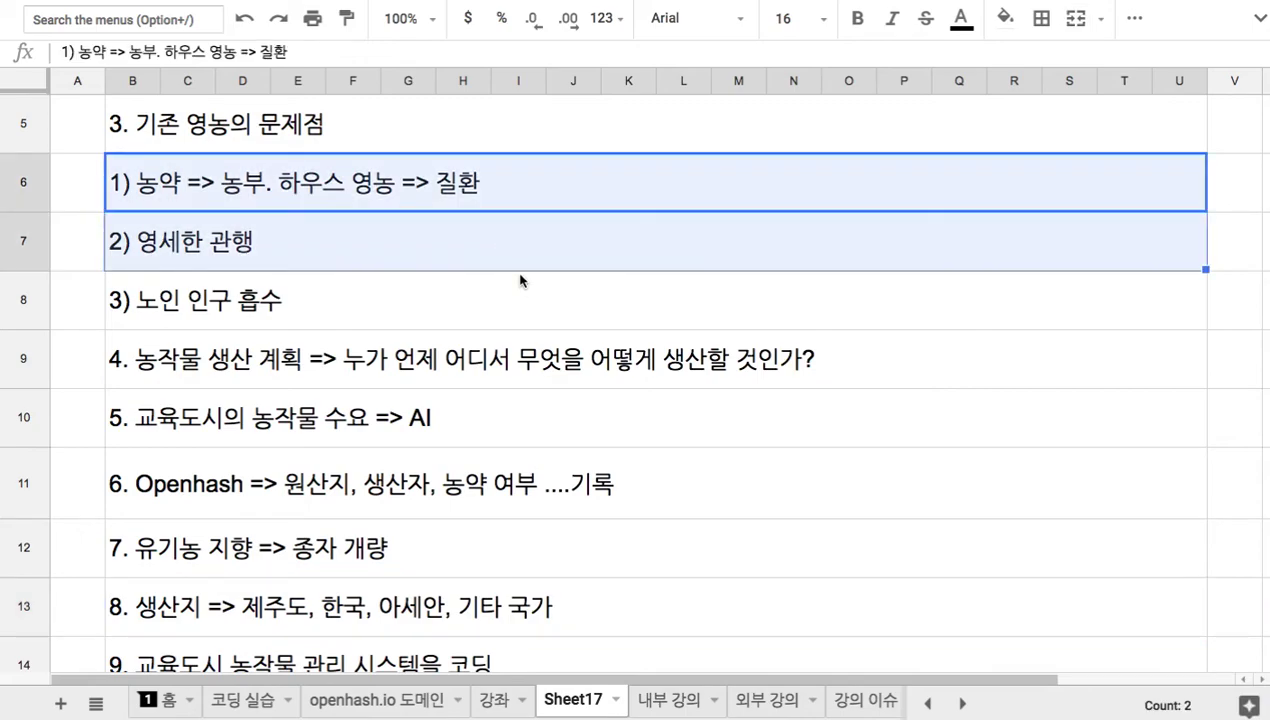
click(266, 312)
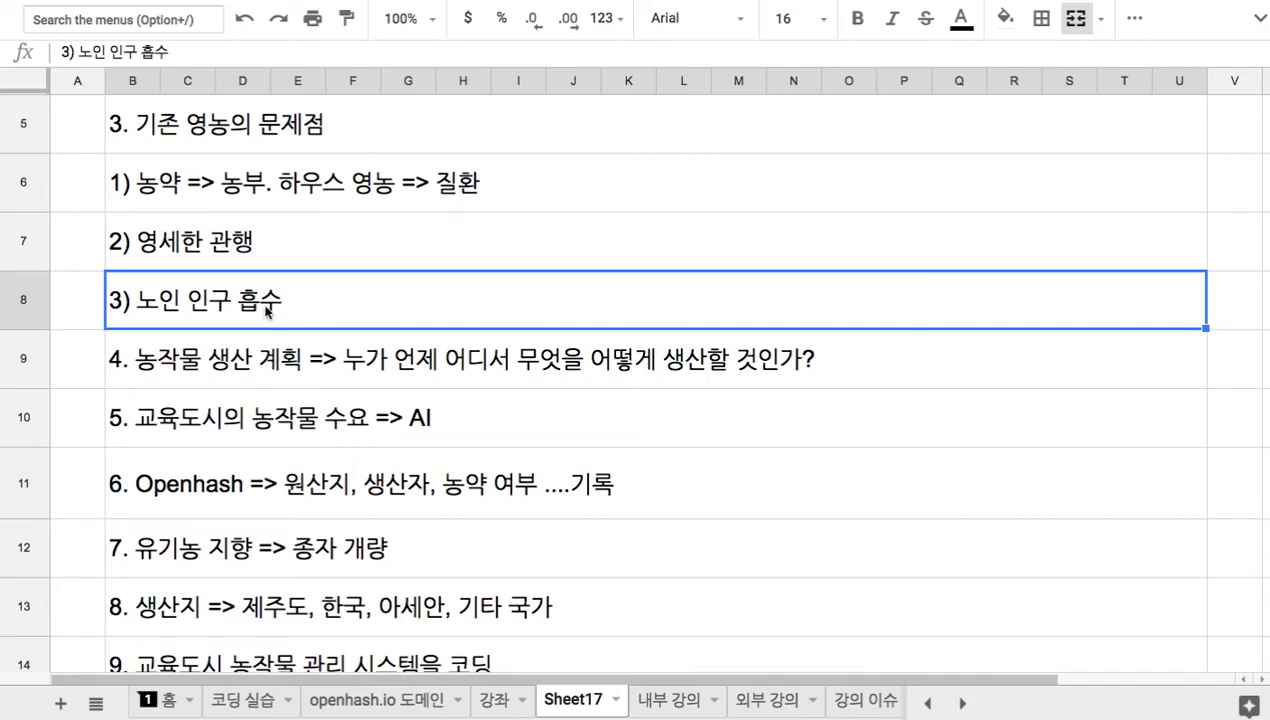
click(209, 482)
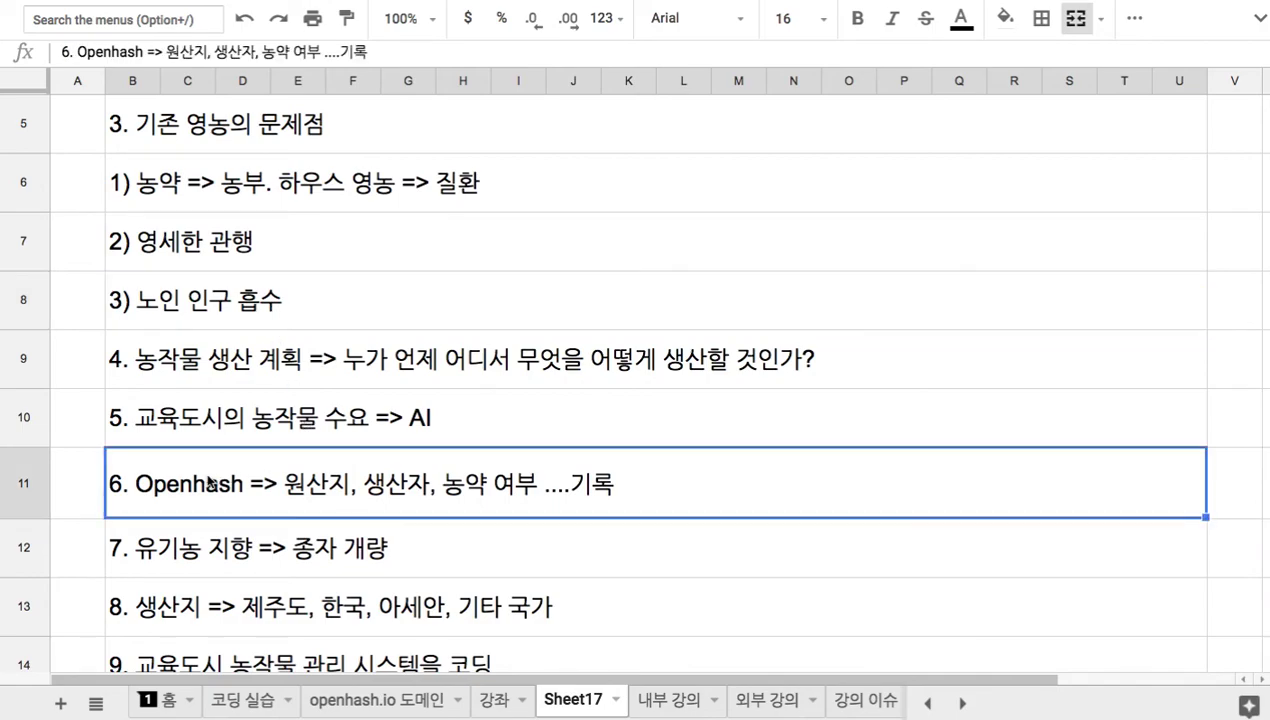
double_click(209, 482)
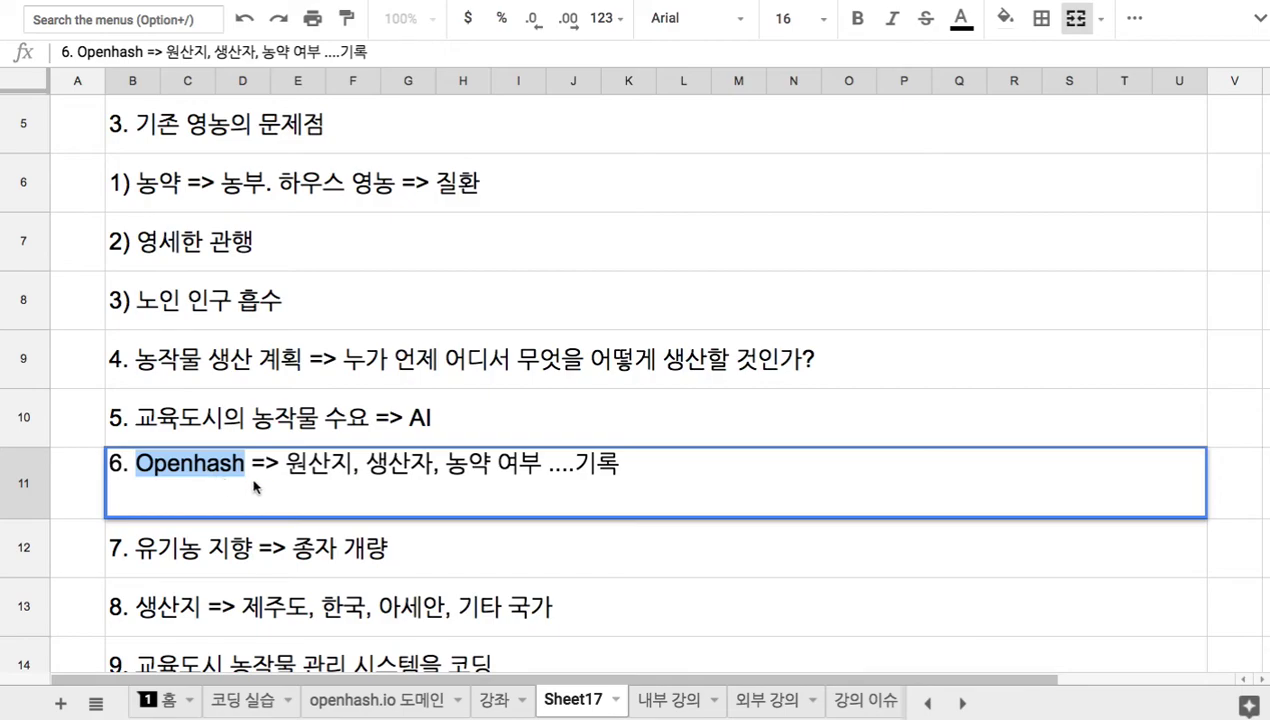
drag(287, 463, 477, 485)
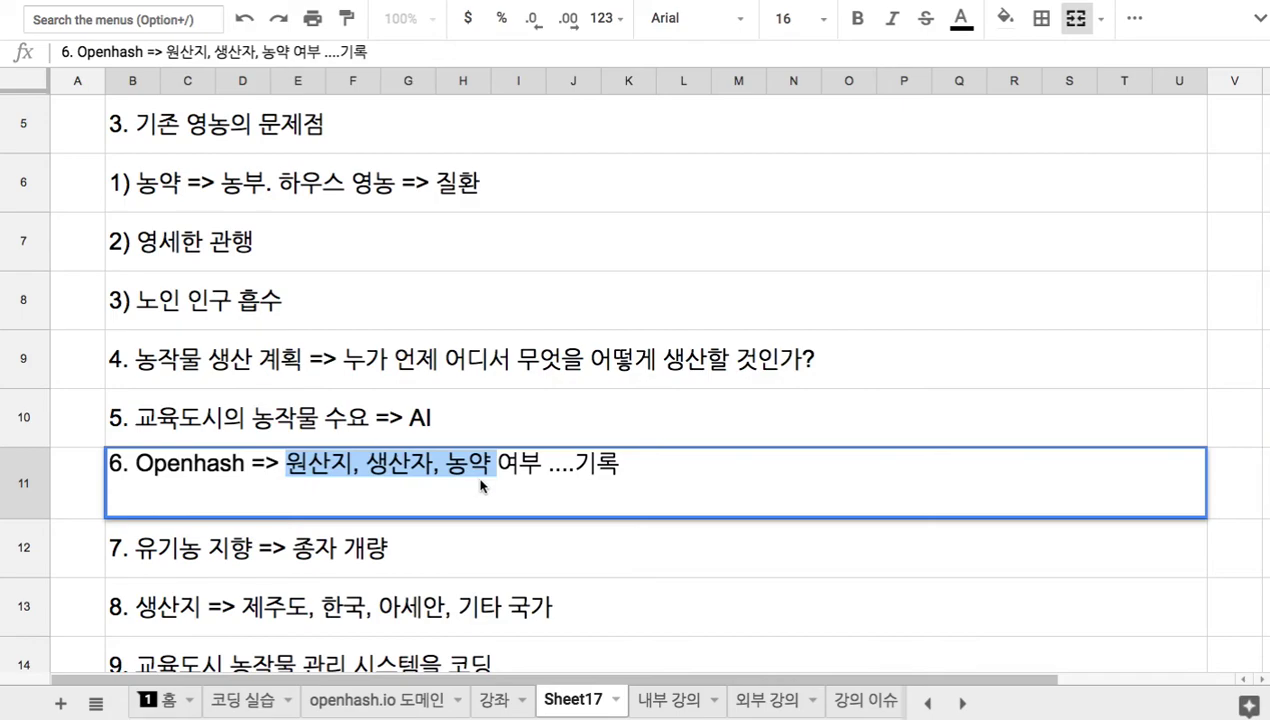
click(476, 465)
drag(467, 464, 543, 468)
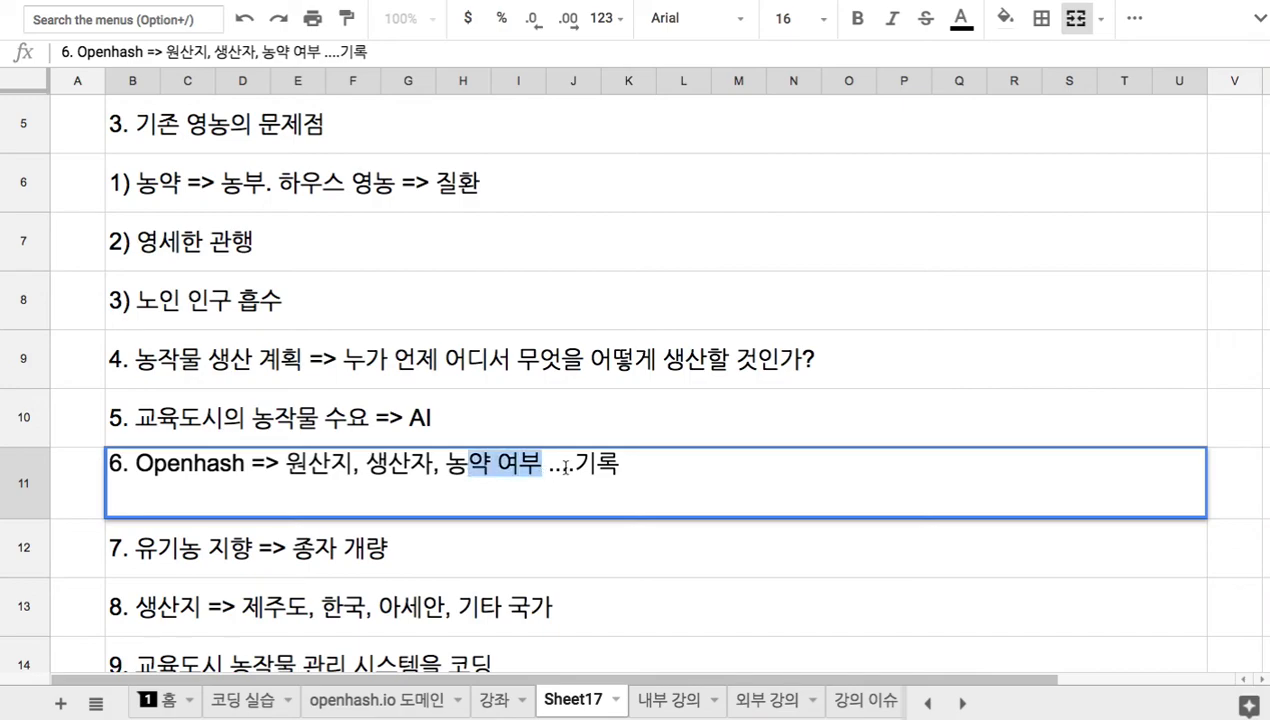
click(566, 464)
click(494, 443)
scroll(505, 465, up, 3)
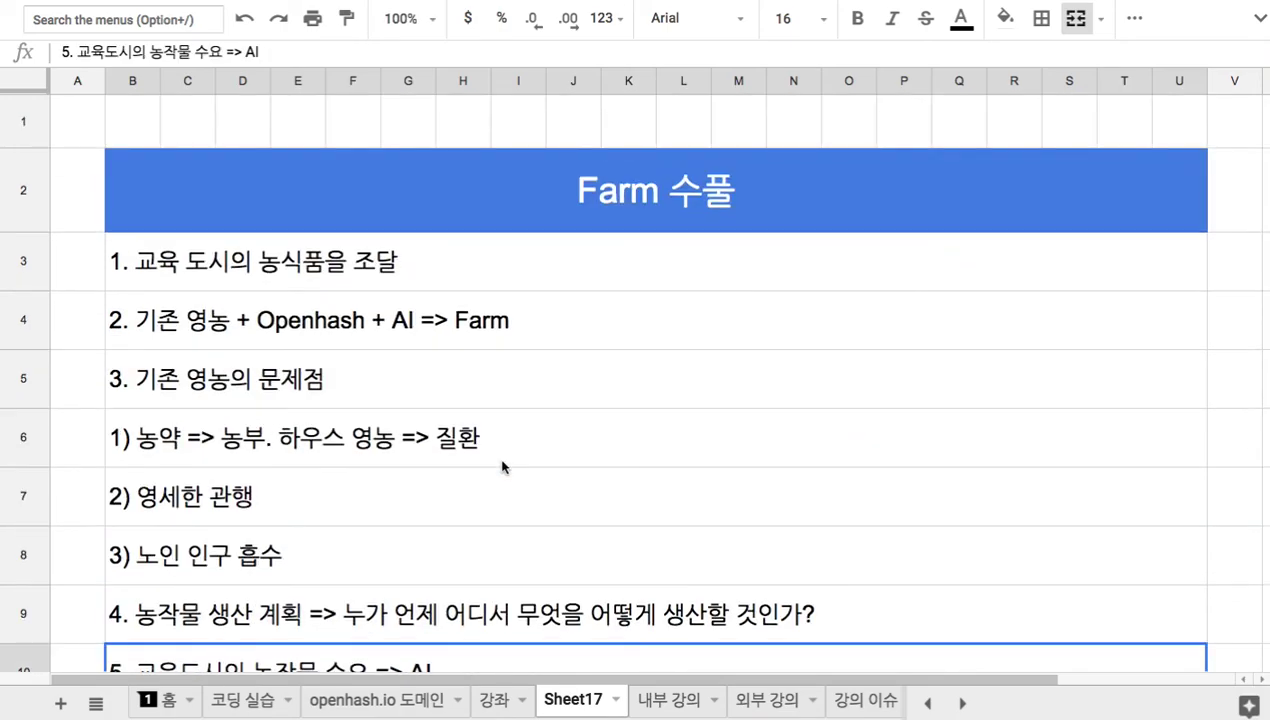
click(572, 230)
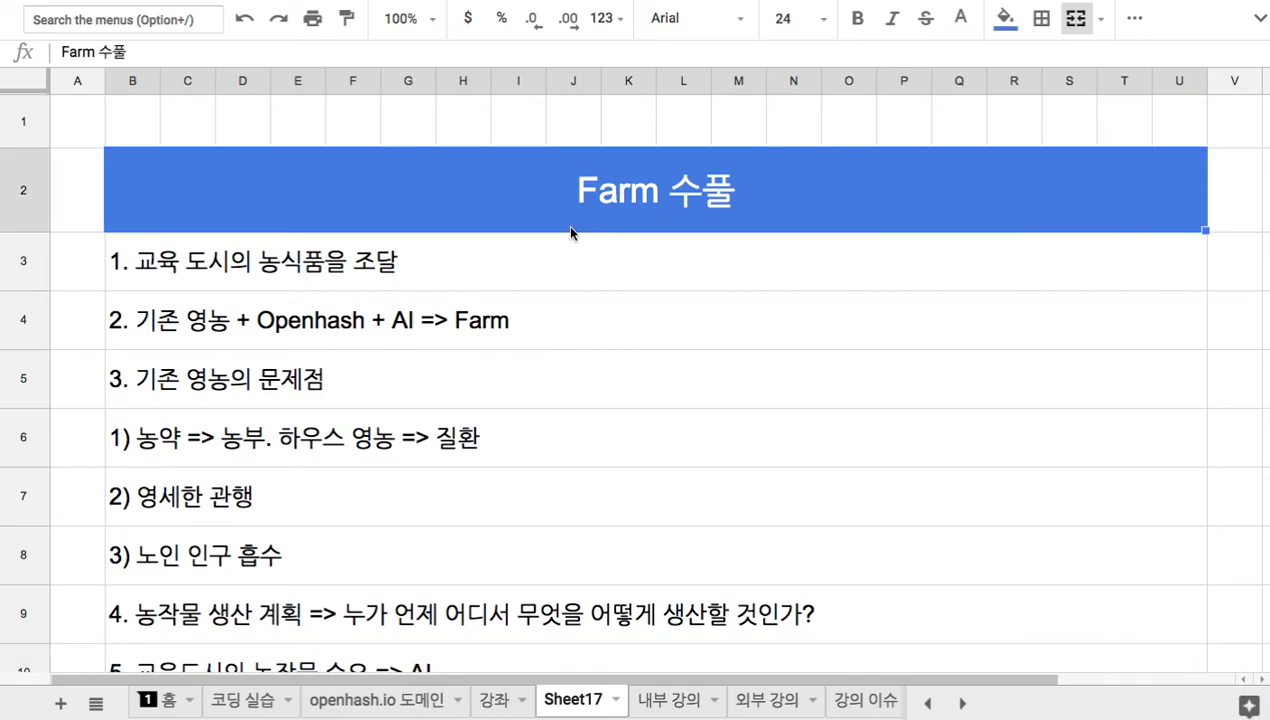
click(573, 249)
- Enter the eleventh point "11. 영농 지식이 있는 개발자의 참여" in row 16
scroll(573, 249, down, 5)
click(575, 373)
text(11. )
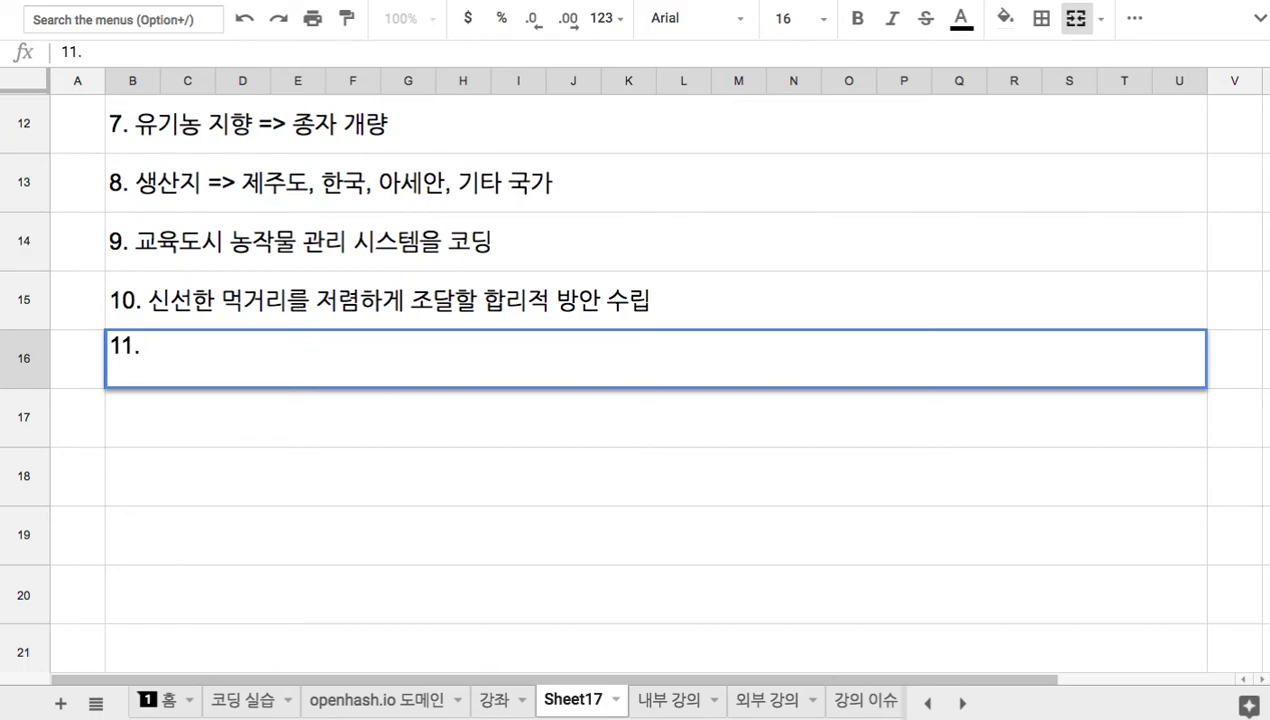
text(영농 지식이 있는 개발)
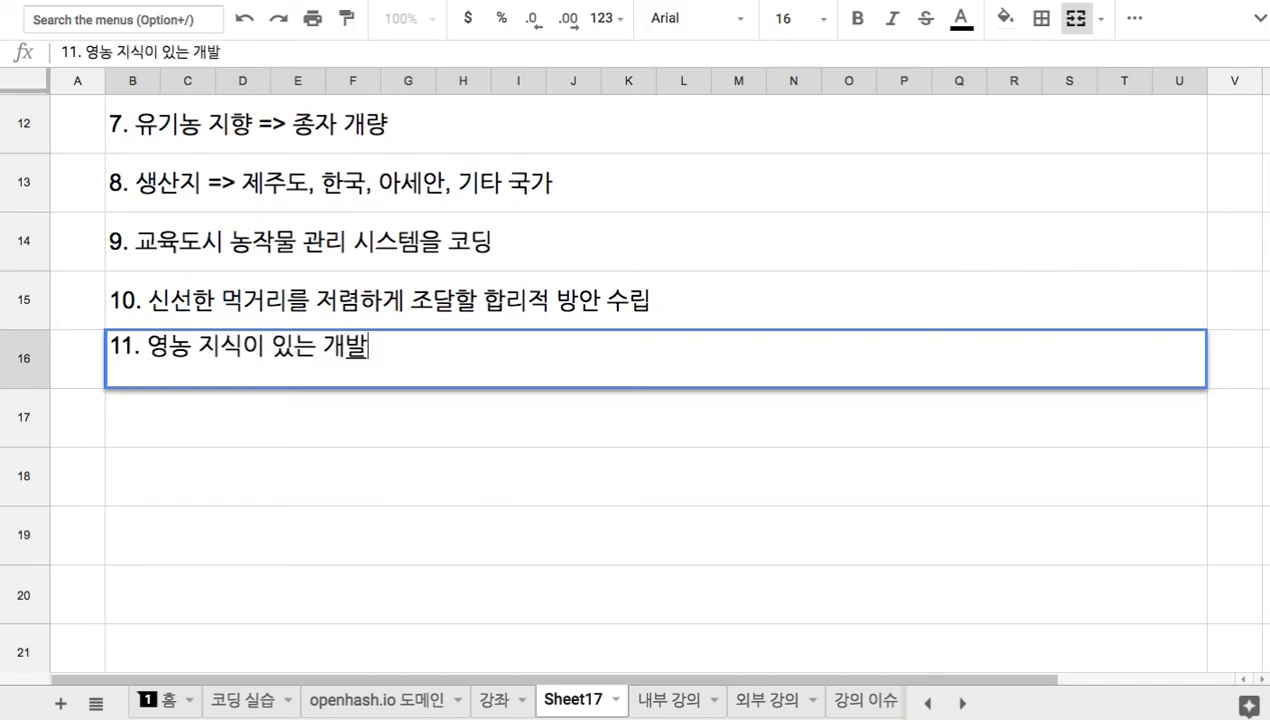
text(자의 참여)
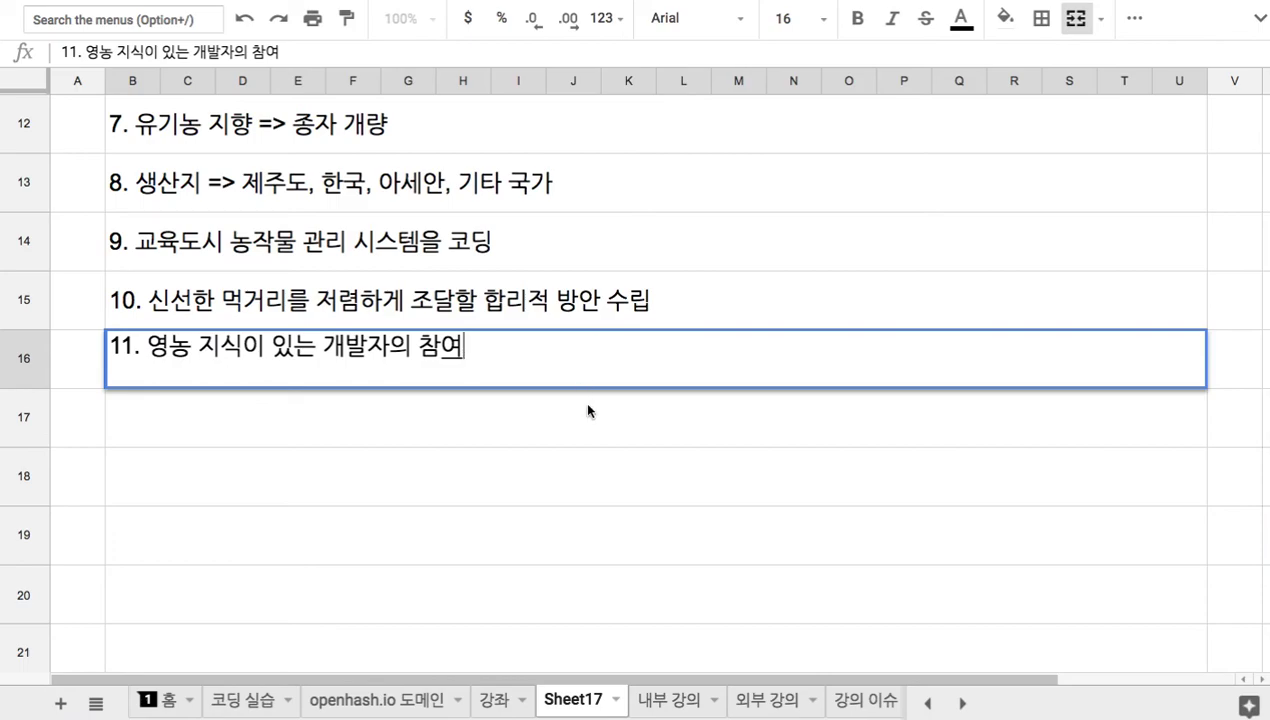
key(Return)
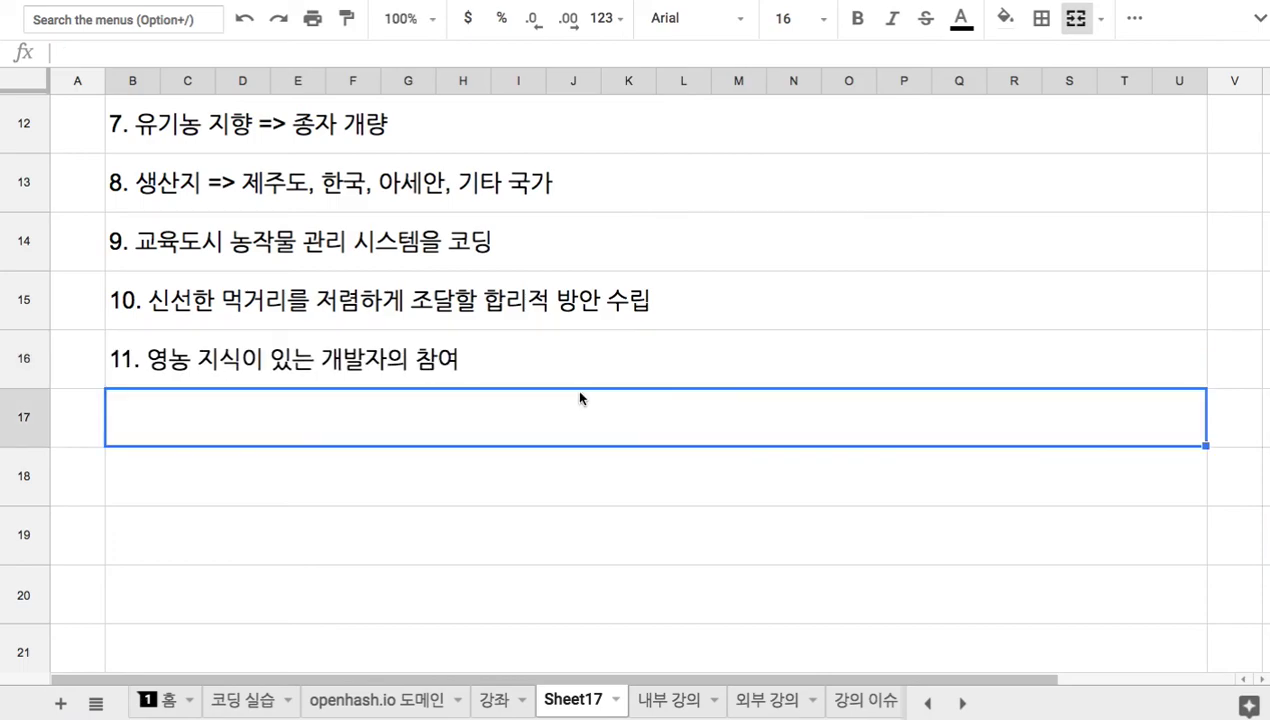
- Review the finished outline from the "Farm 수풀" heading through the farming problems in rows 6 to 8 and the later points
click(564, 374)
scroll(564, 372, up, 5)
scroll(564, 372, up, 3)
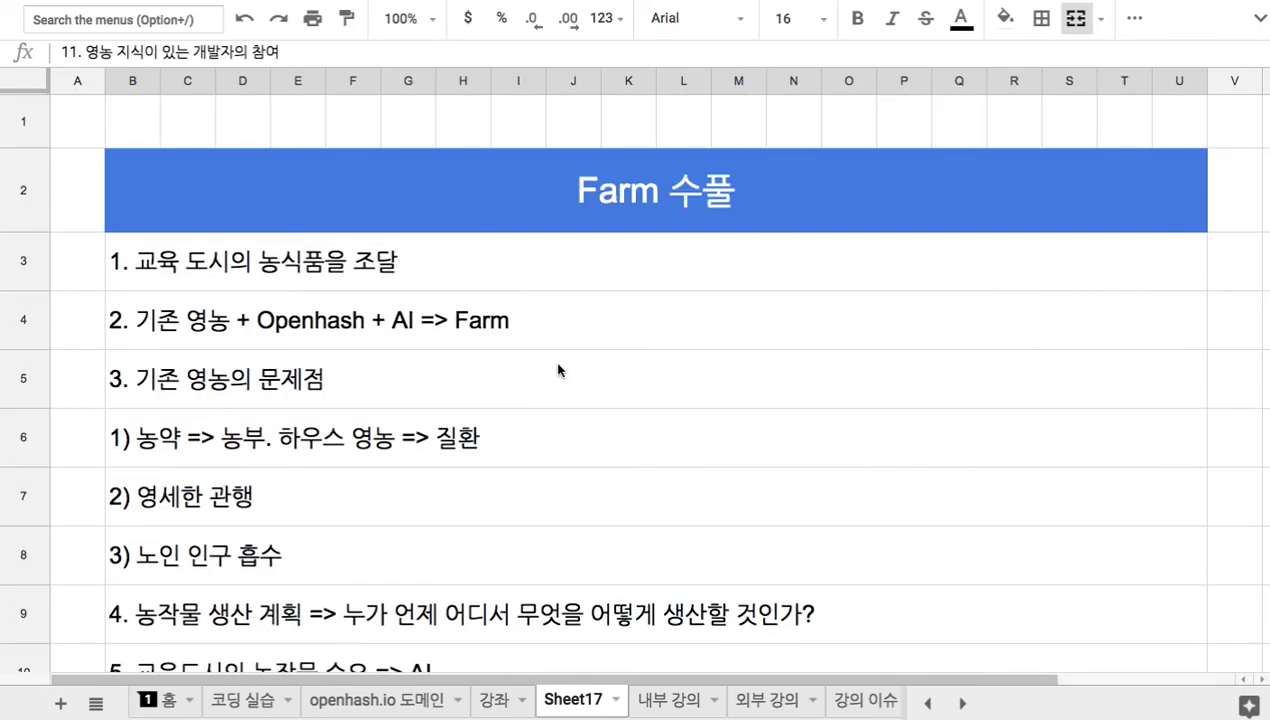
click(600, 203)
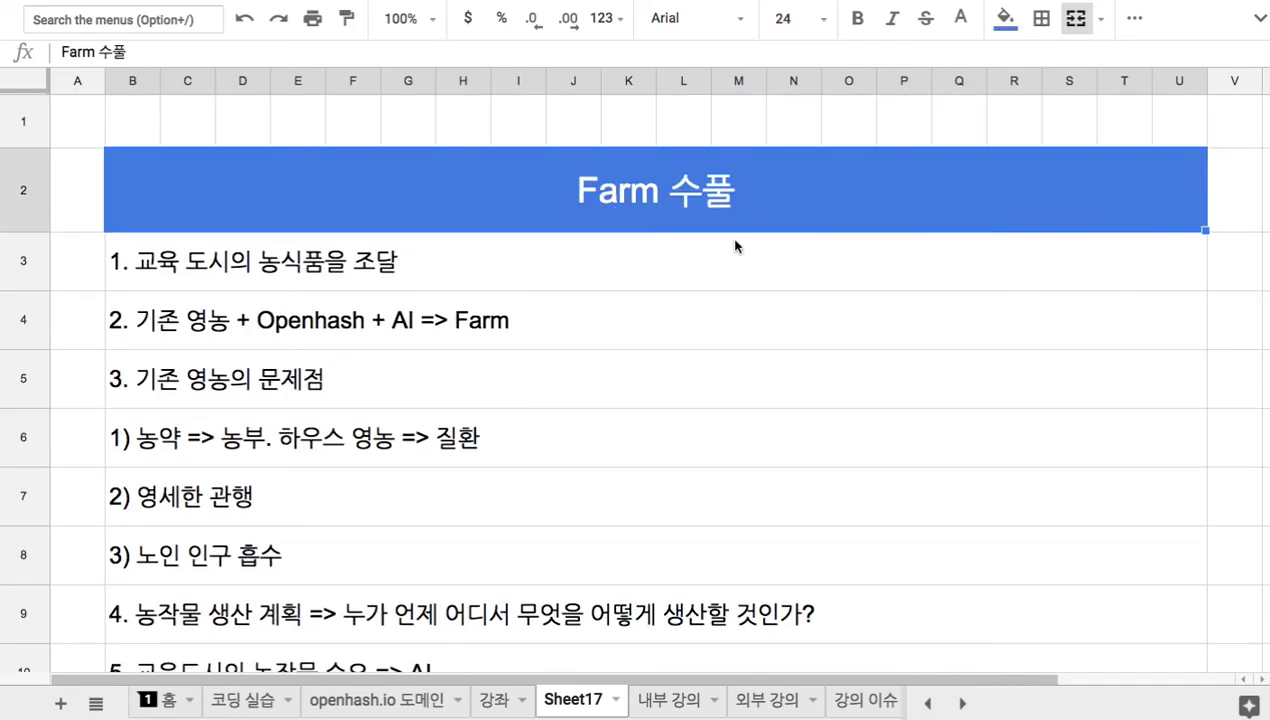
click(632, 257)
scroll(638, 264, down, 2)
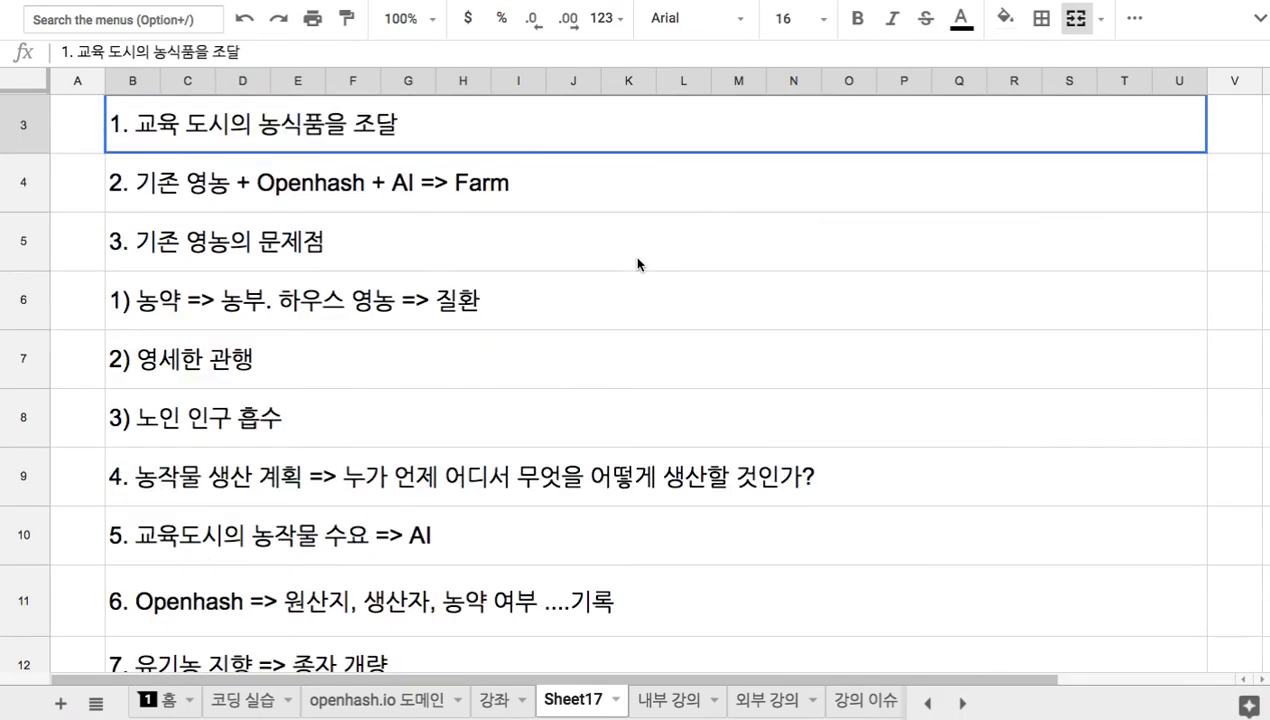
scroll(638, 264, down, 1)
shift+click(638, 262)
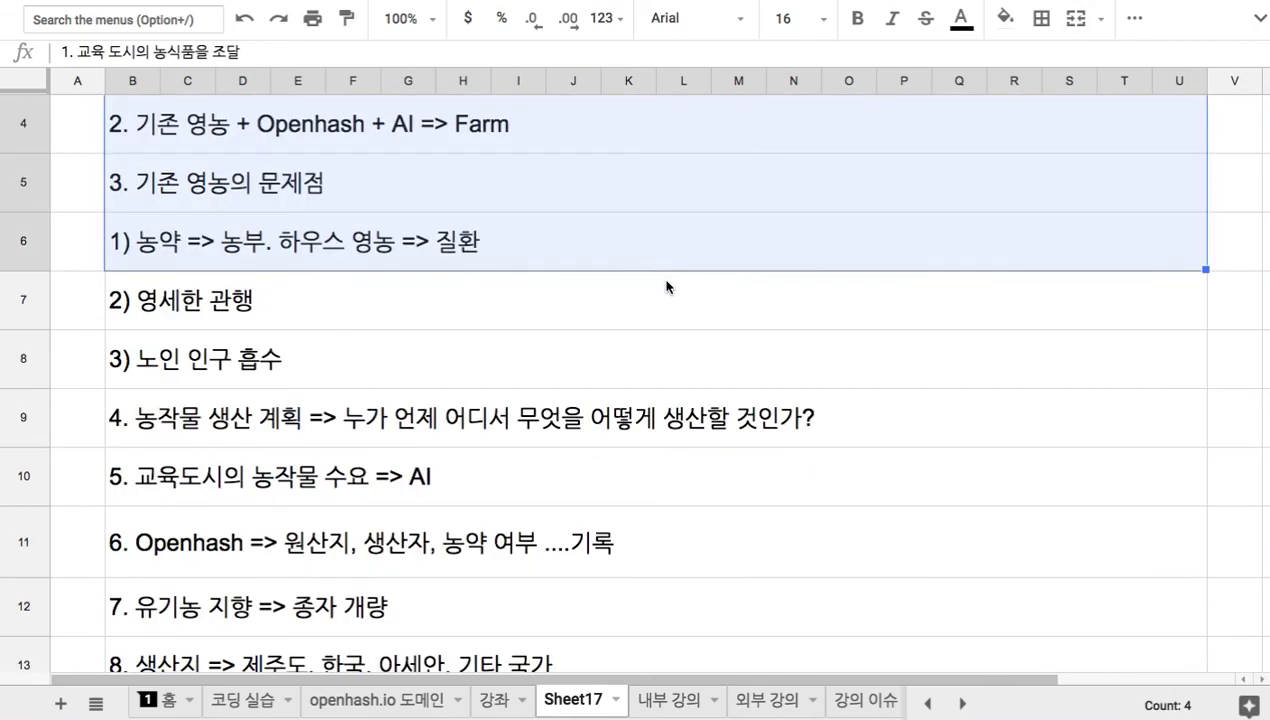
click(666, 285)
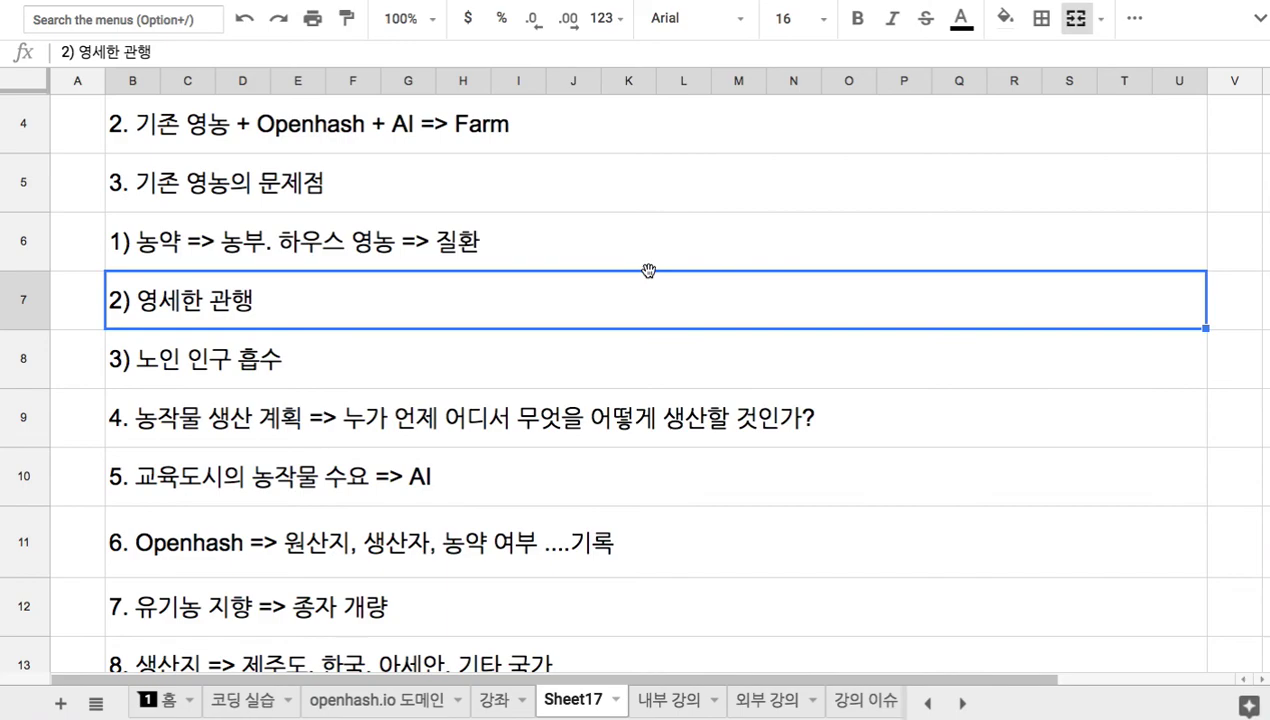
scroll(648, 272, down, 2)
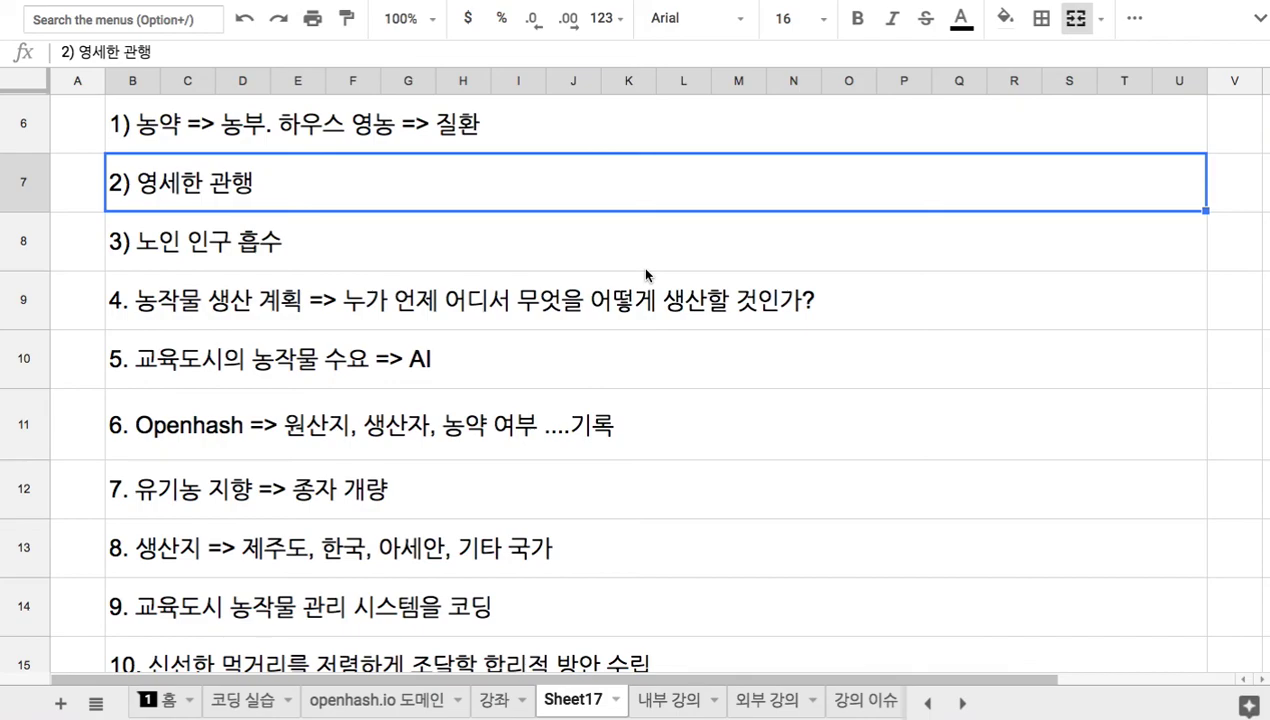
click(645, 268)
scroll(645, 268, down, 3)
scroll(645, 274, up, 8)
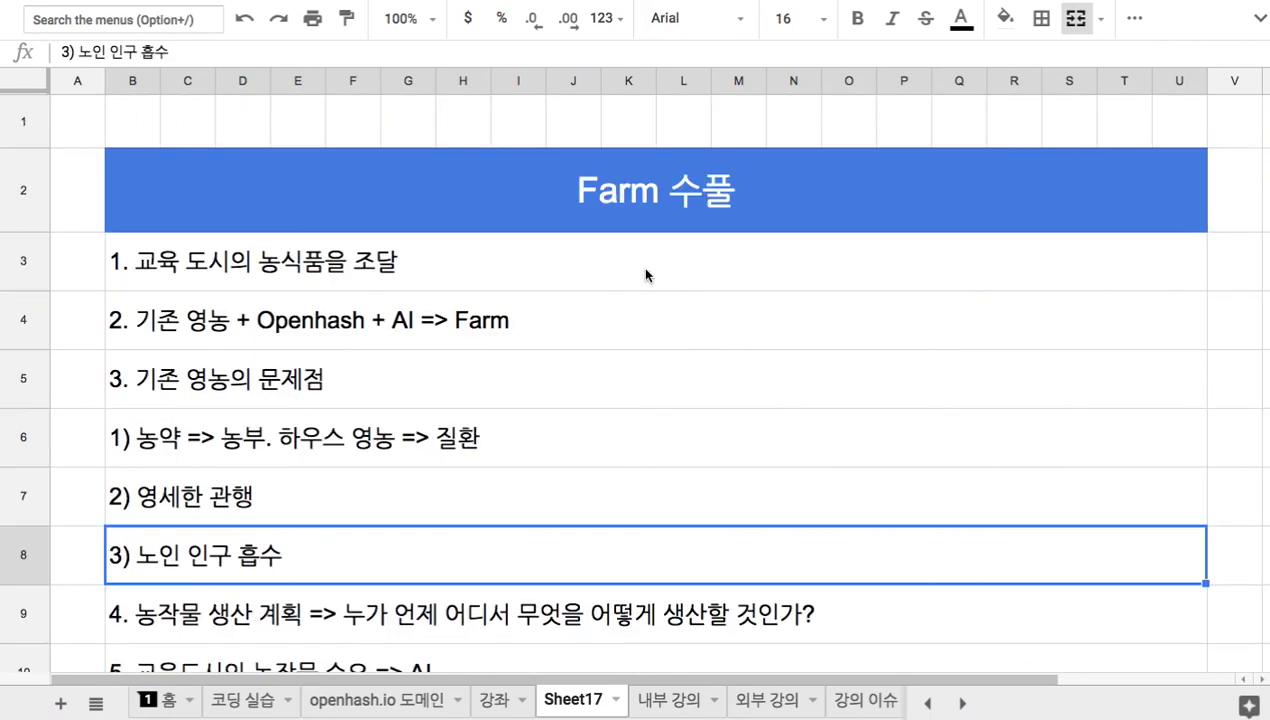